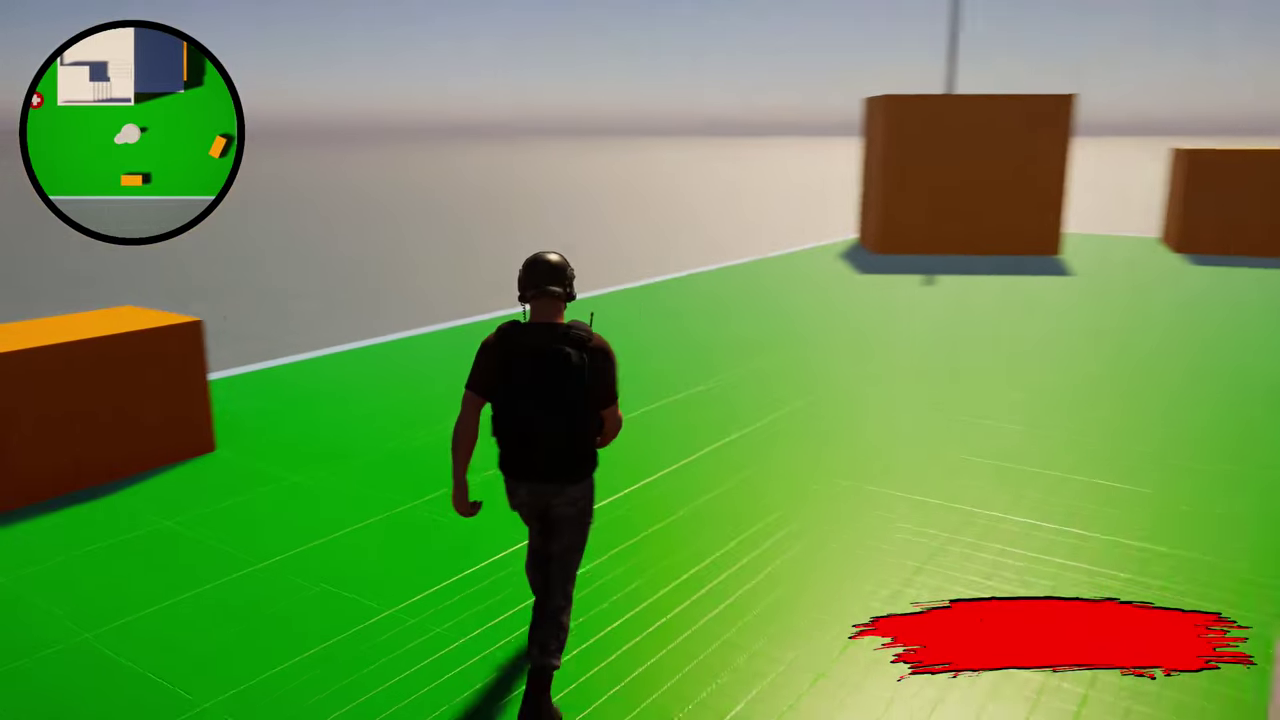
key("w")
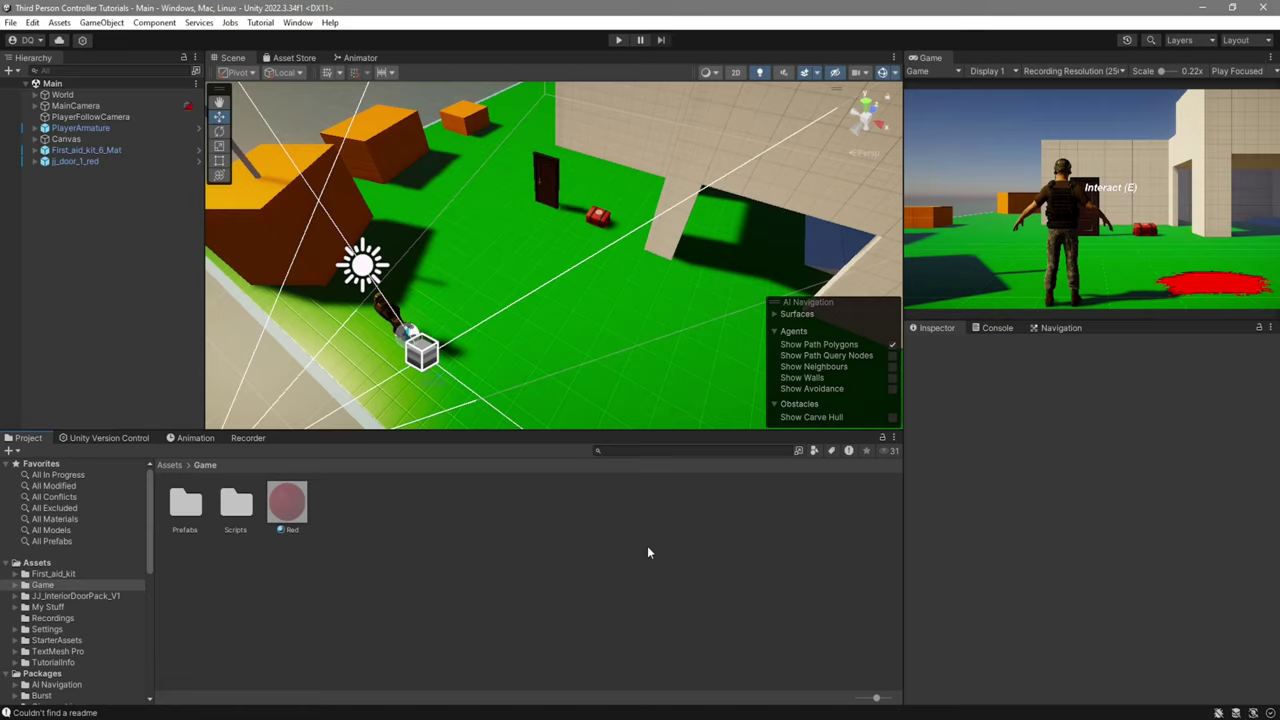
Create a C# script named MinimapCamera in the Assets > Game > Scripts > UI folder
double_click(245, 518)
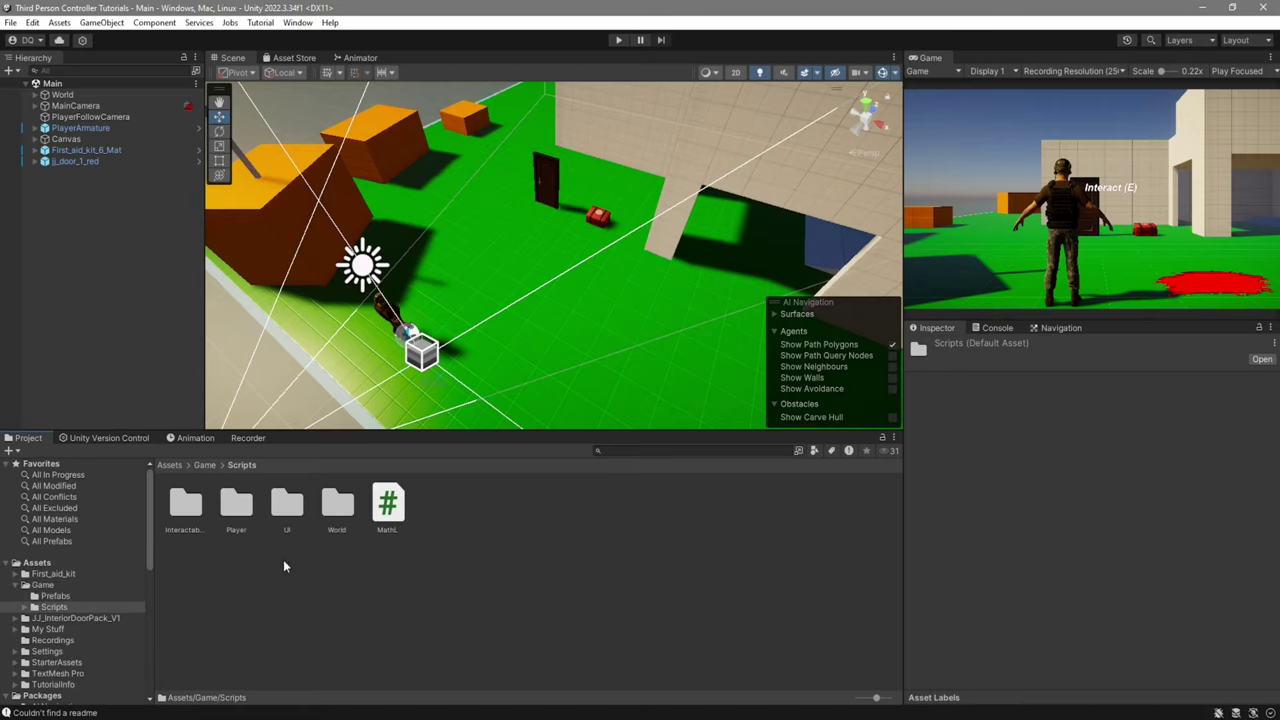
double_click(292, 527)
right_click(297, 549)
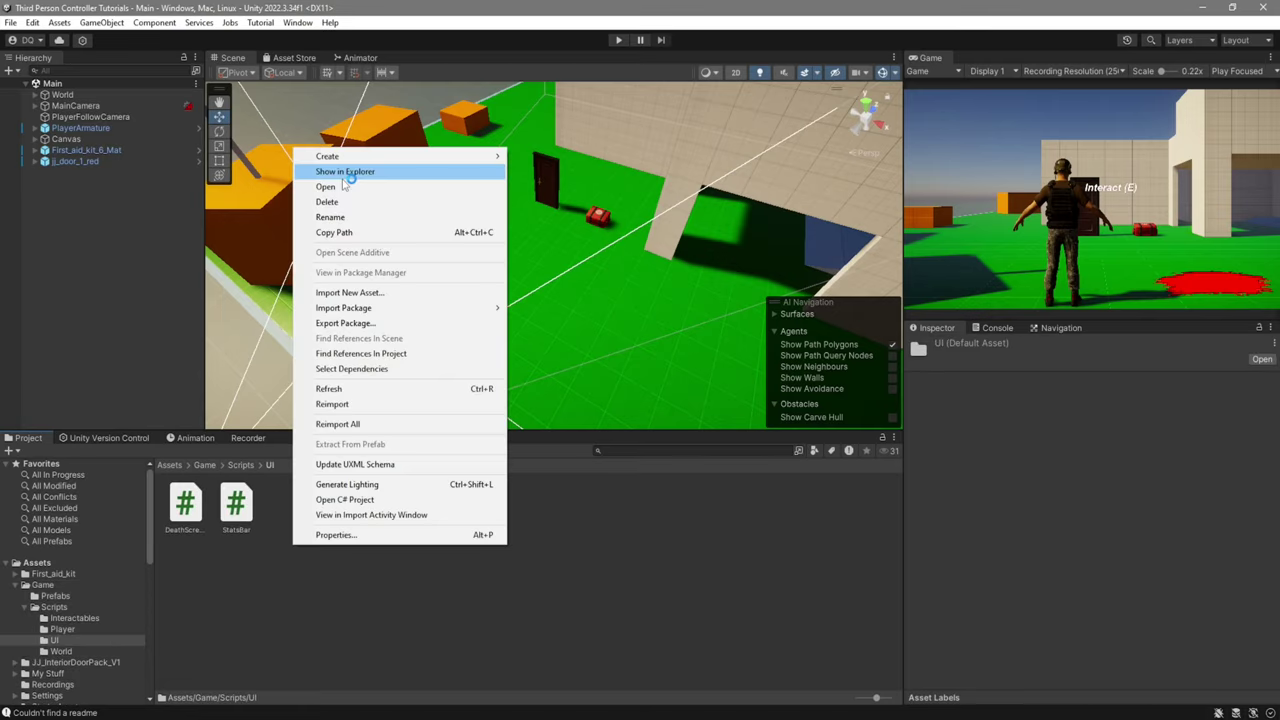
mouse_move(407, 158)
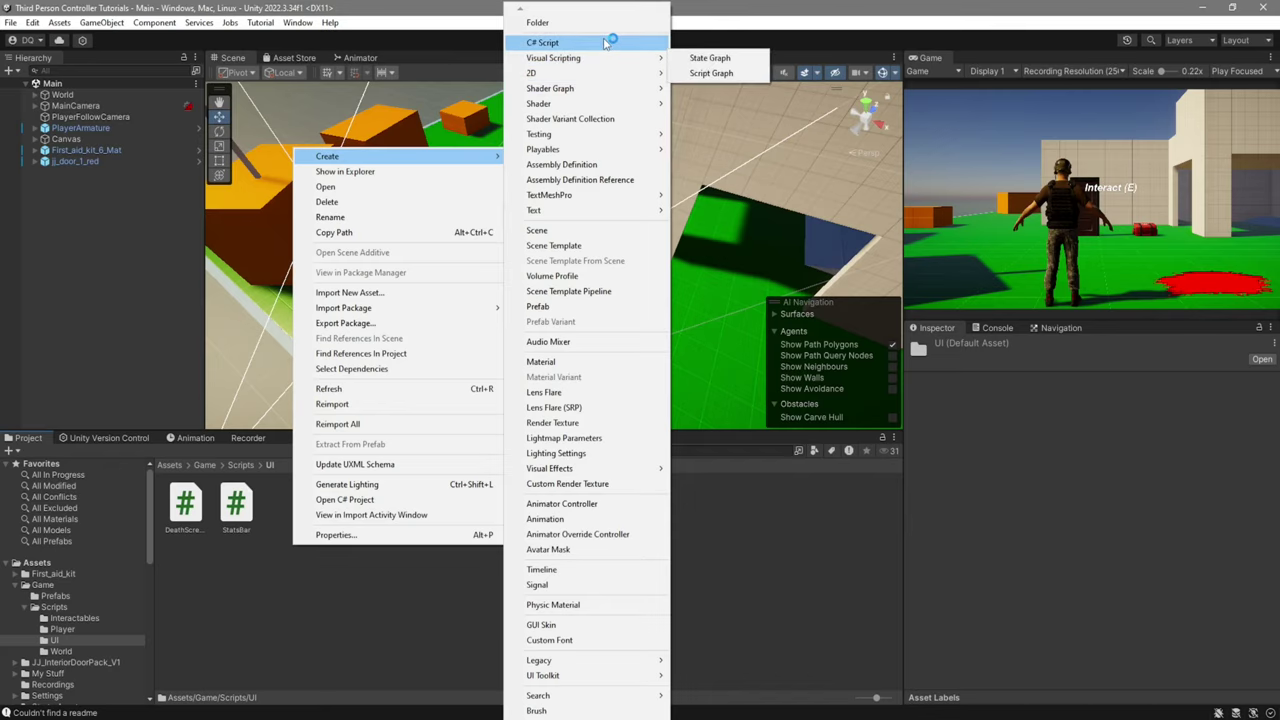
left_click(543, 42)
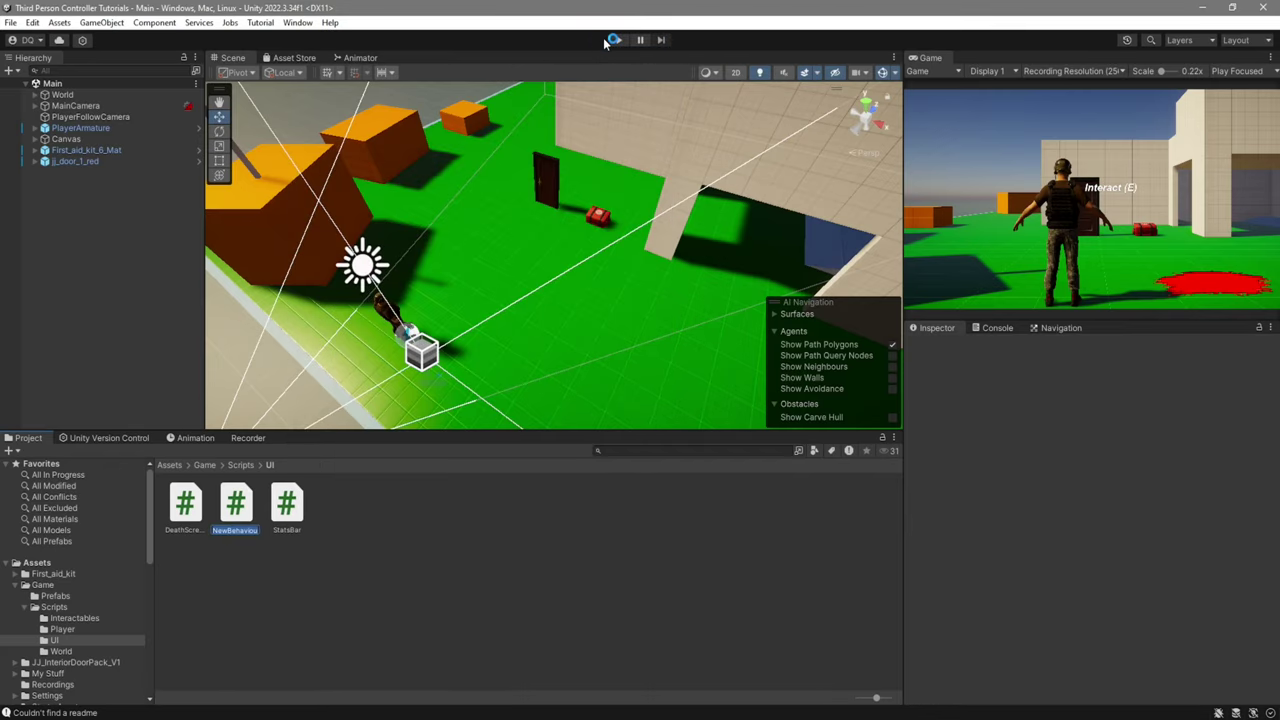
type("MinimapCamera")
key("Return")
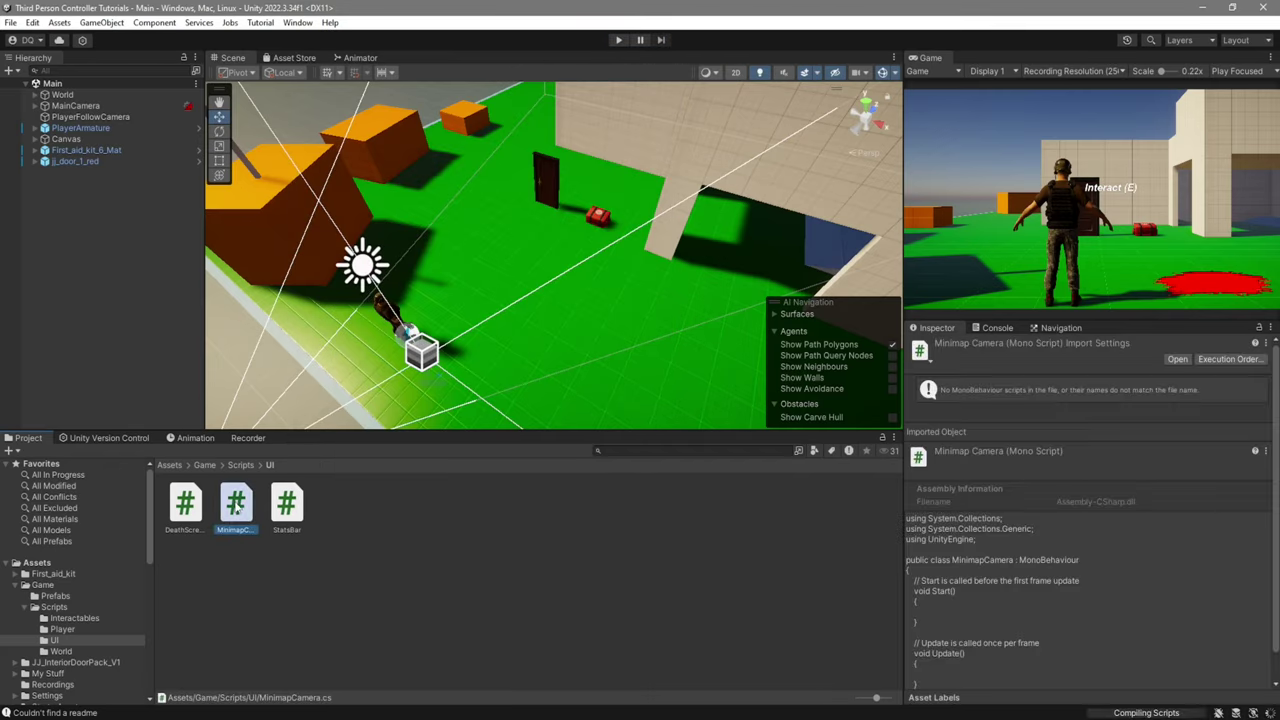
Open the MinimapCamera script in Visual Studio and delete the Start method together with both template comments
double_click(236, 504)
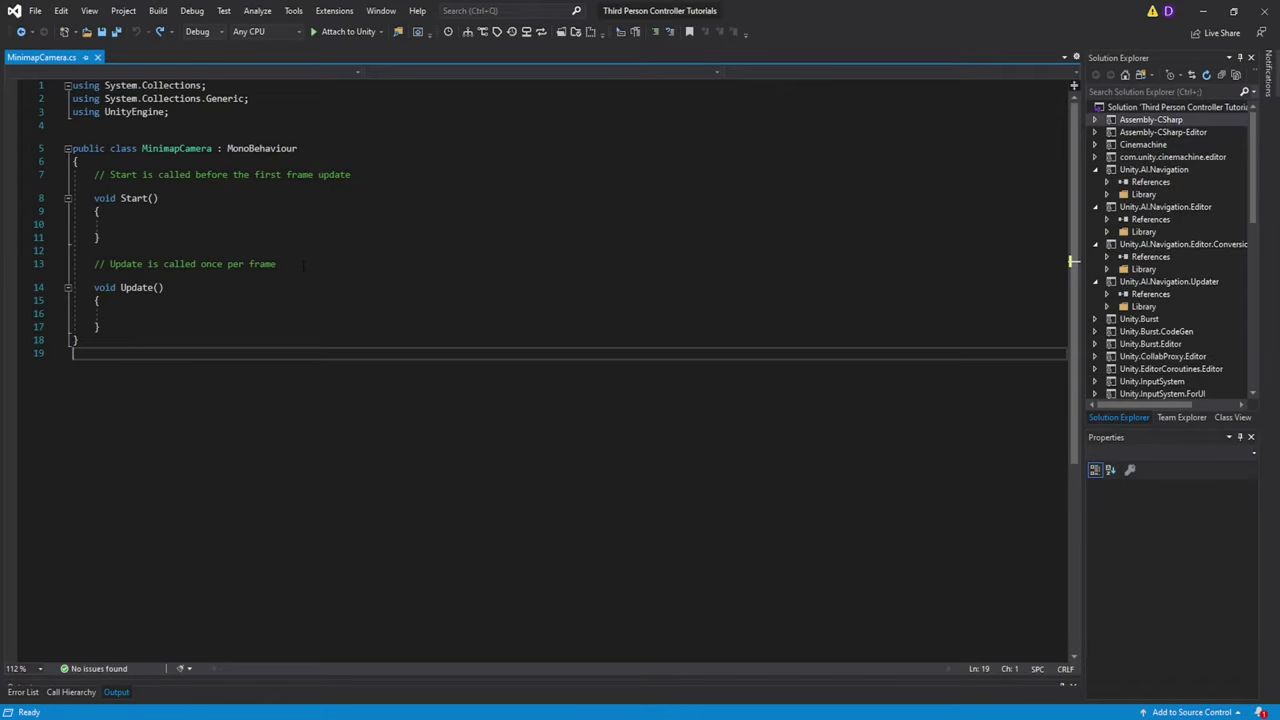
left_click_drag(303, 265, 14, 178)
key("Delete")
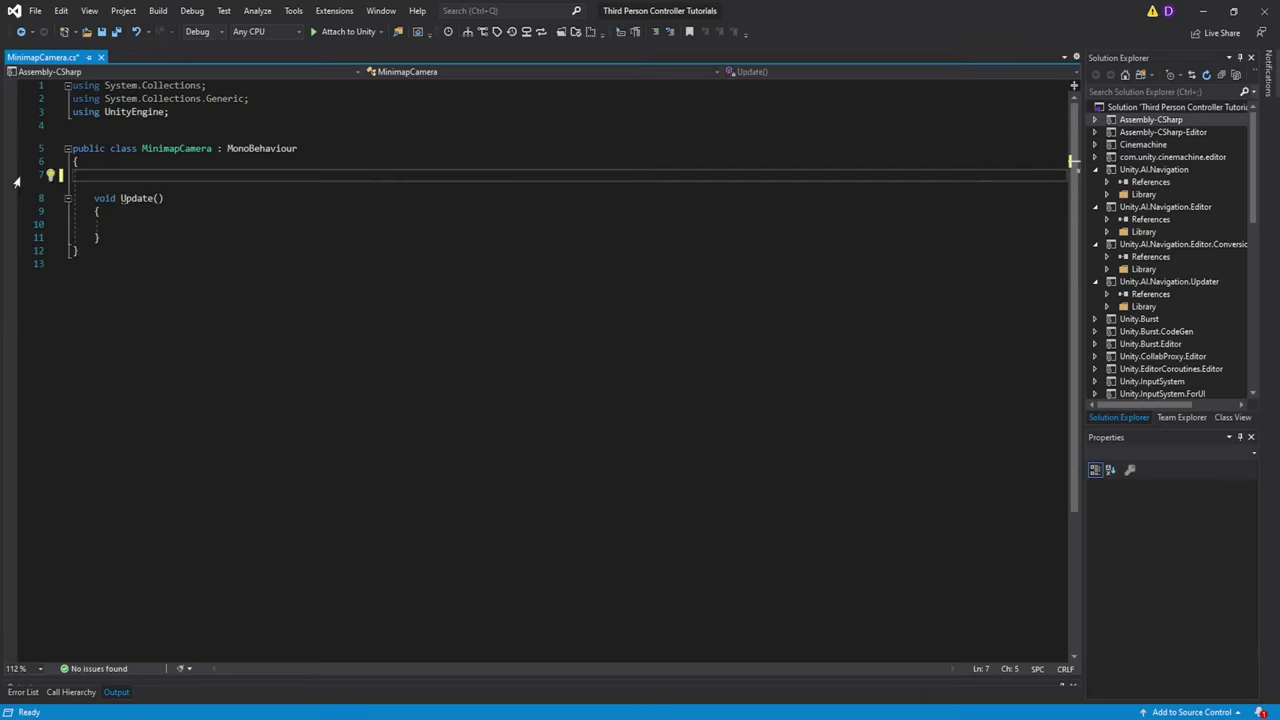
Declare serialized private fields "Transform target" and "float followSpeed = 10f" above Update, add blank lines below them and save the script
type("[SerializeField] private trans")
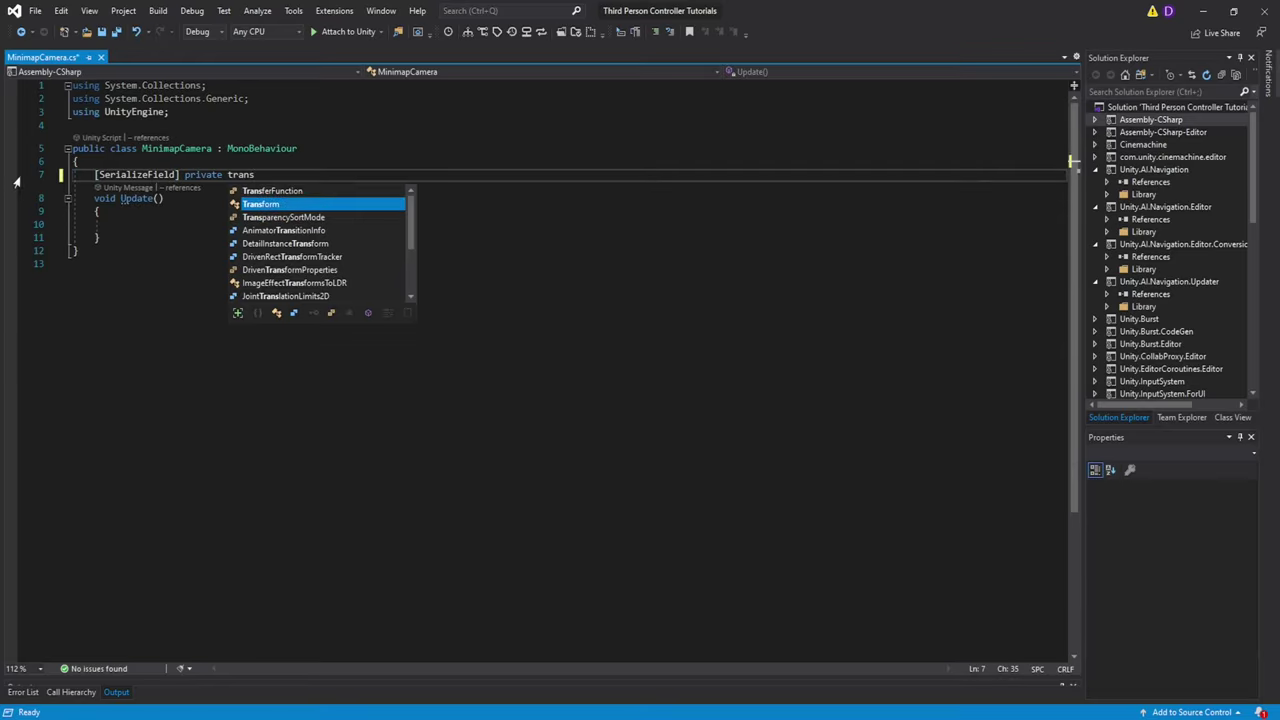
type(" target;")
key("Return")
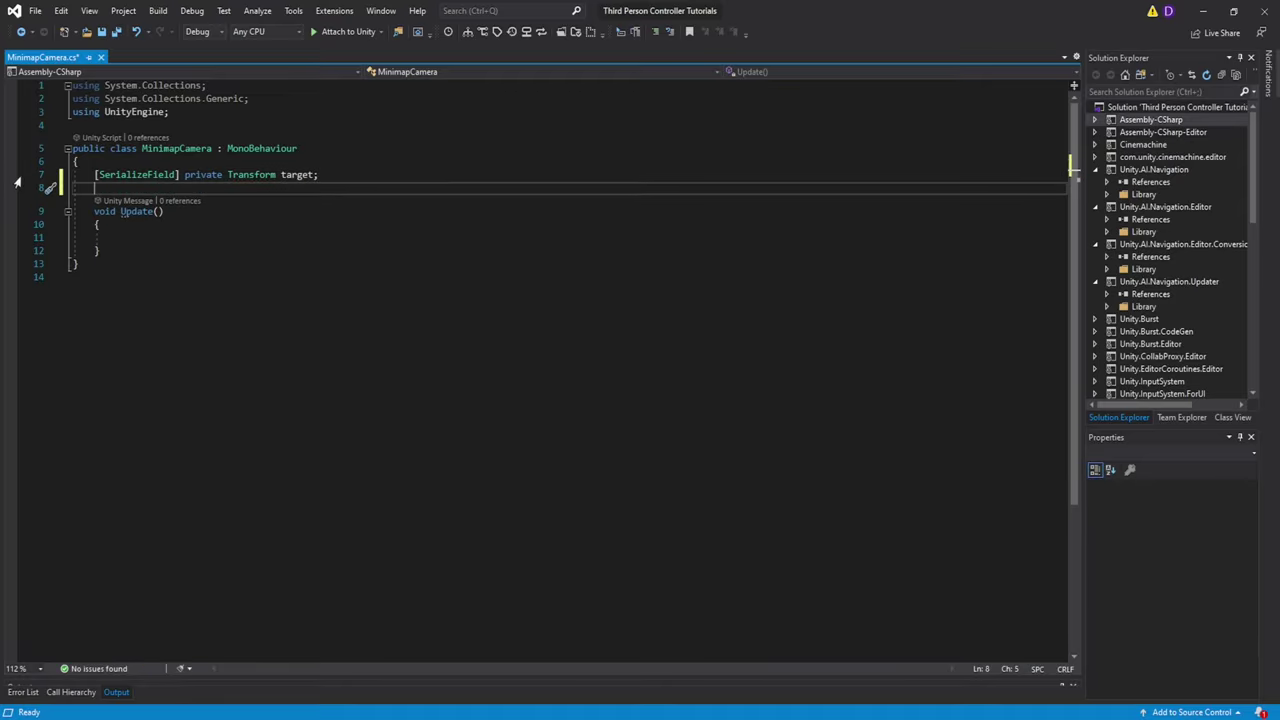
type("[SerializeField] private float followSpeed = ")
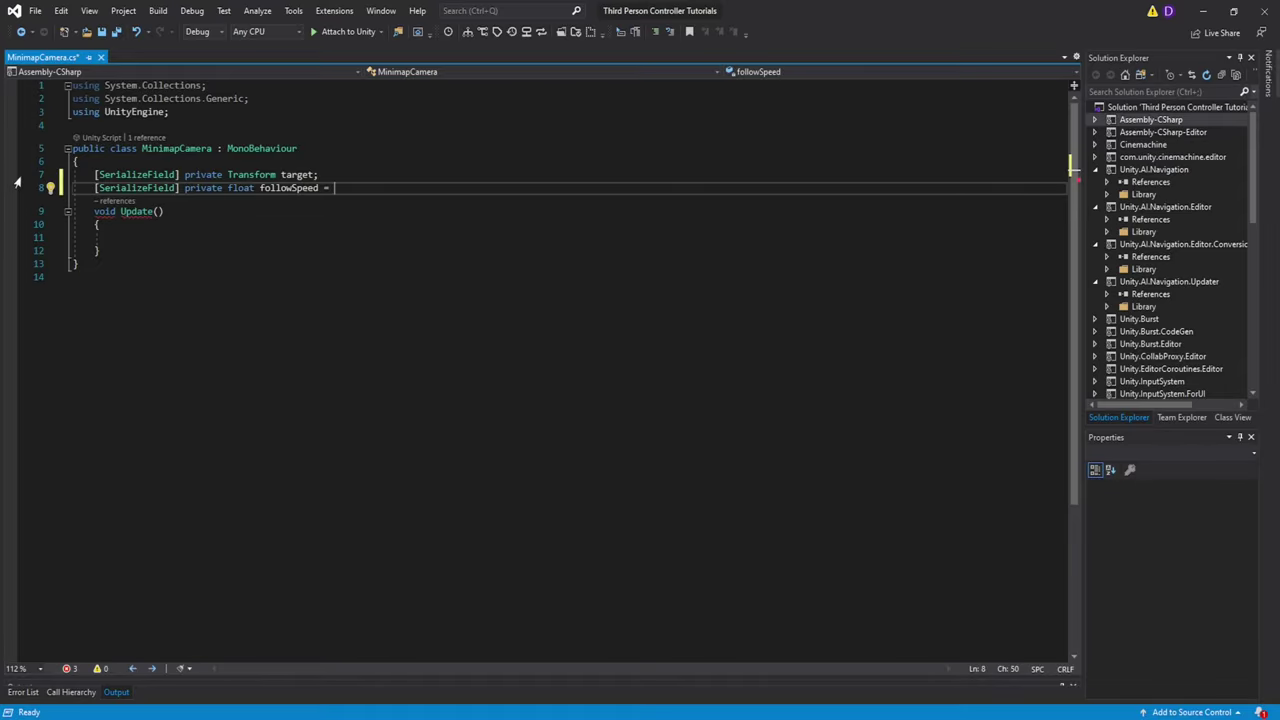
type("10f;")
key("Return")
key("Return")
key("Return")
key("ctrl+s")
In Update, write "transform.position = Vector3.Lerp(transform.position, target.position, followSpeed * Time.deltaTime);"
key("Down")
key("Down")
key("Down")
type("transform.position = Vector3.Lerp(")
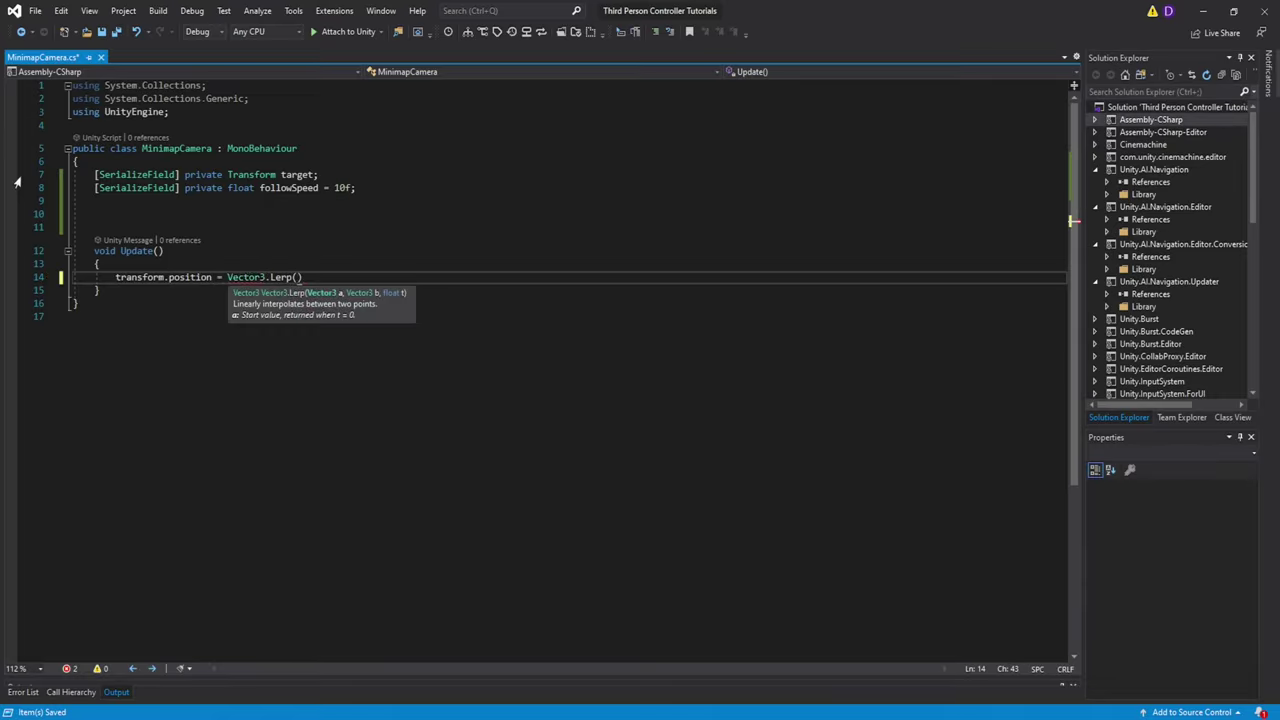
type("transform.po")
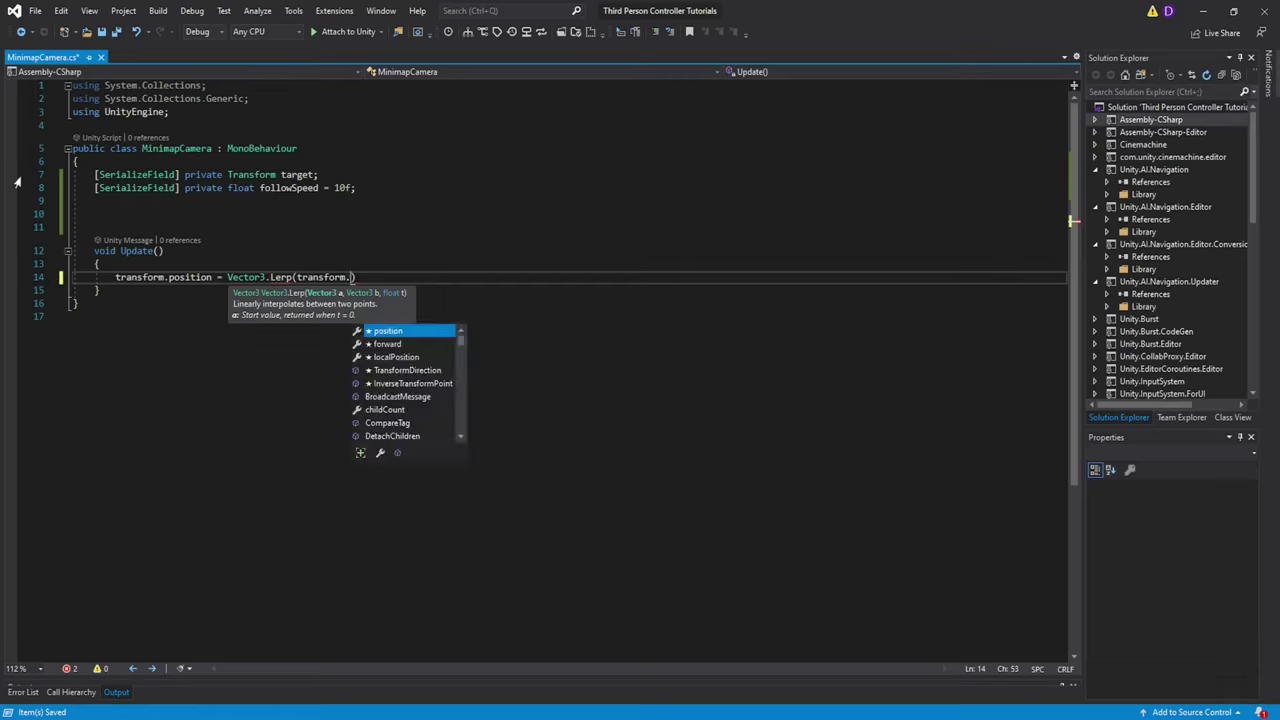
key("Tab")
type(", ")
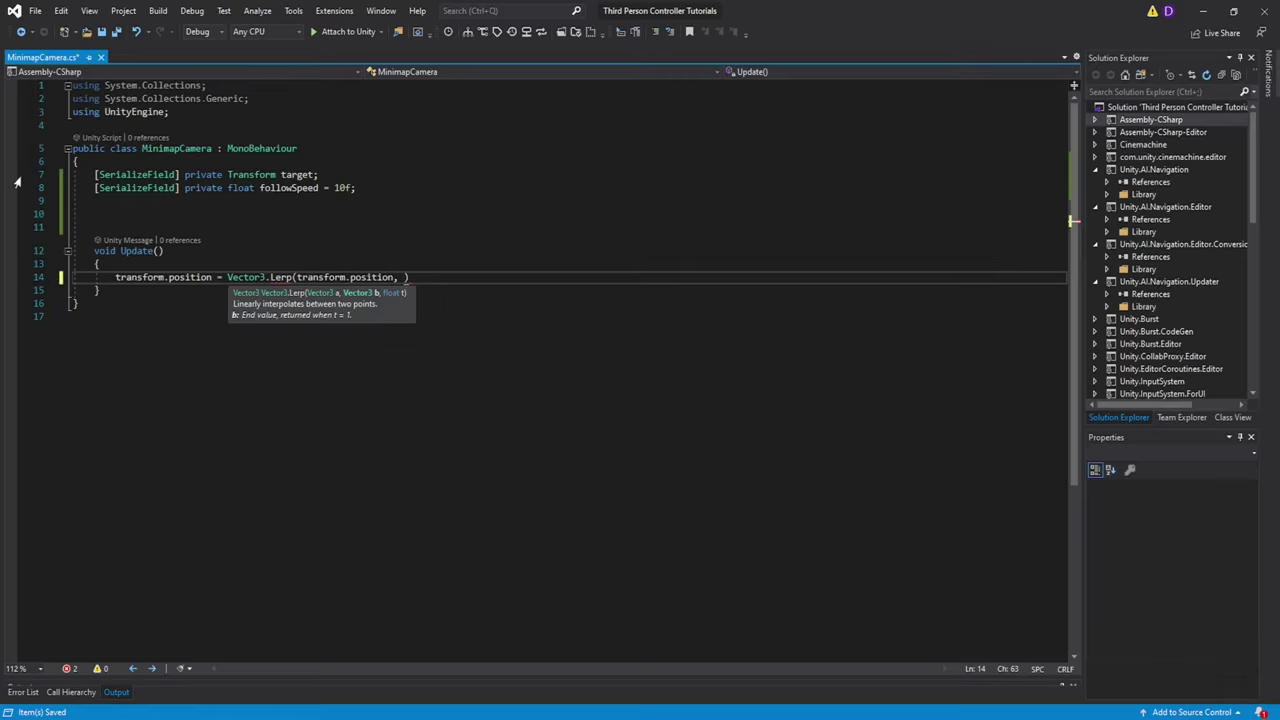
type("target.position, folo")
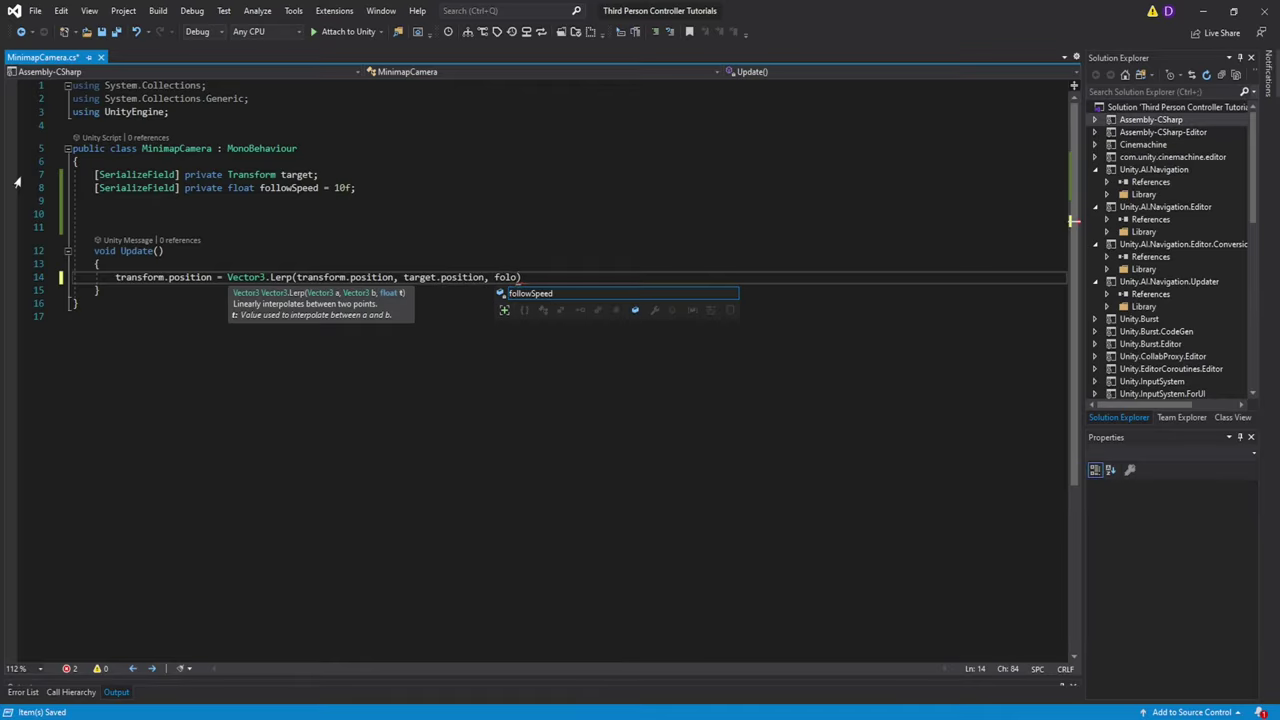
key("Tab")
type("* Time.deltaTime);")
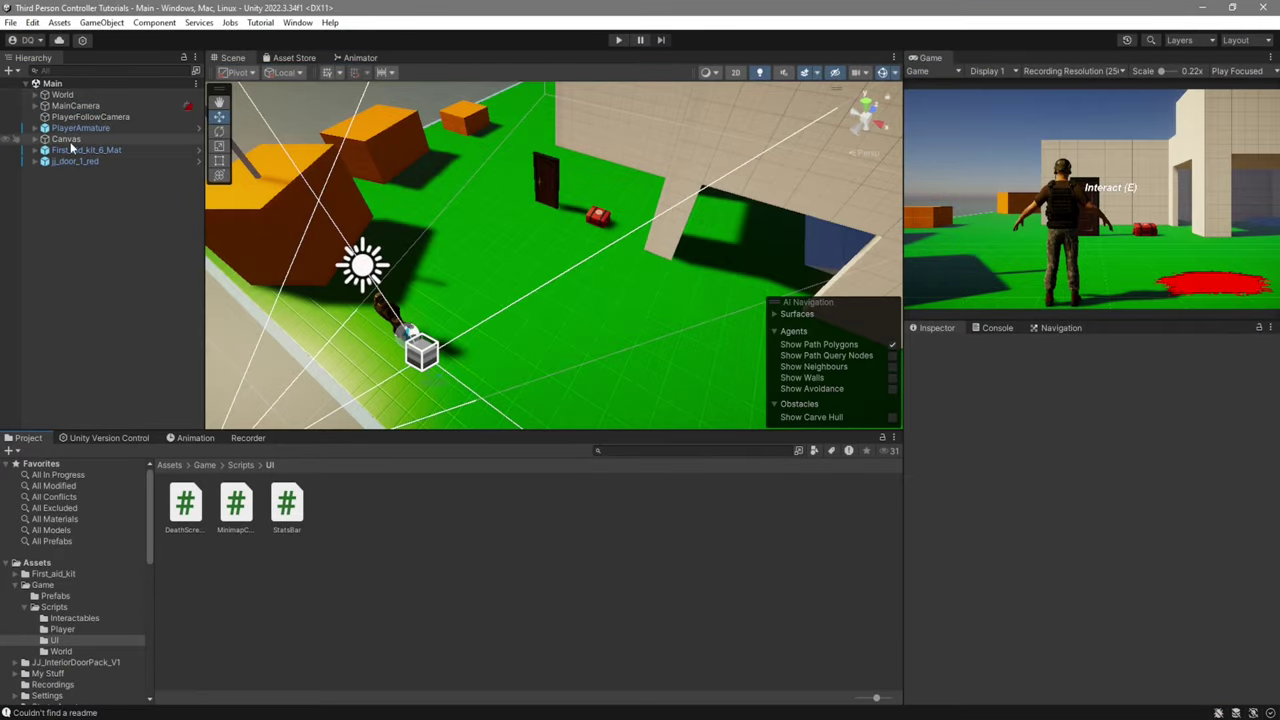
Back in Unity, create an empty child object named Minimap under Canvas
right_click(79, 217)
mouse_move(168, 640)
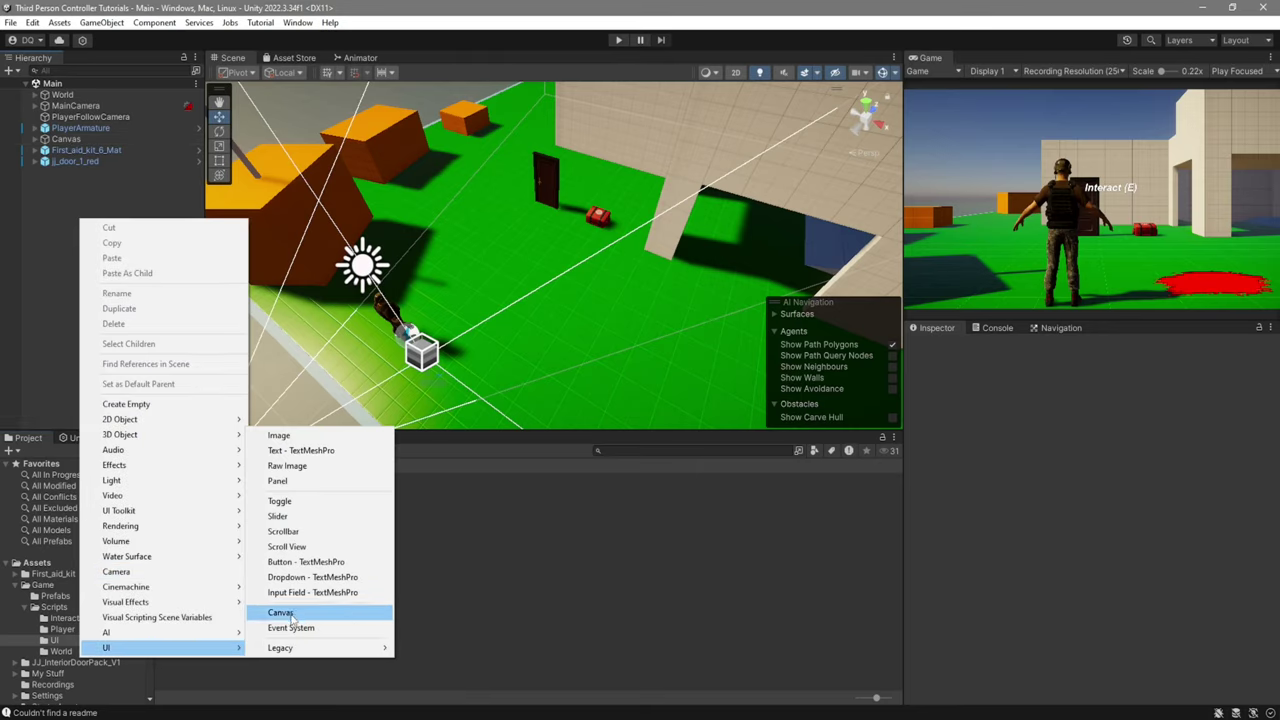
left_click(42, 140)
left_click(35, 140)
right_click(65, 143)
left_click(110, 343)
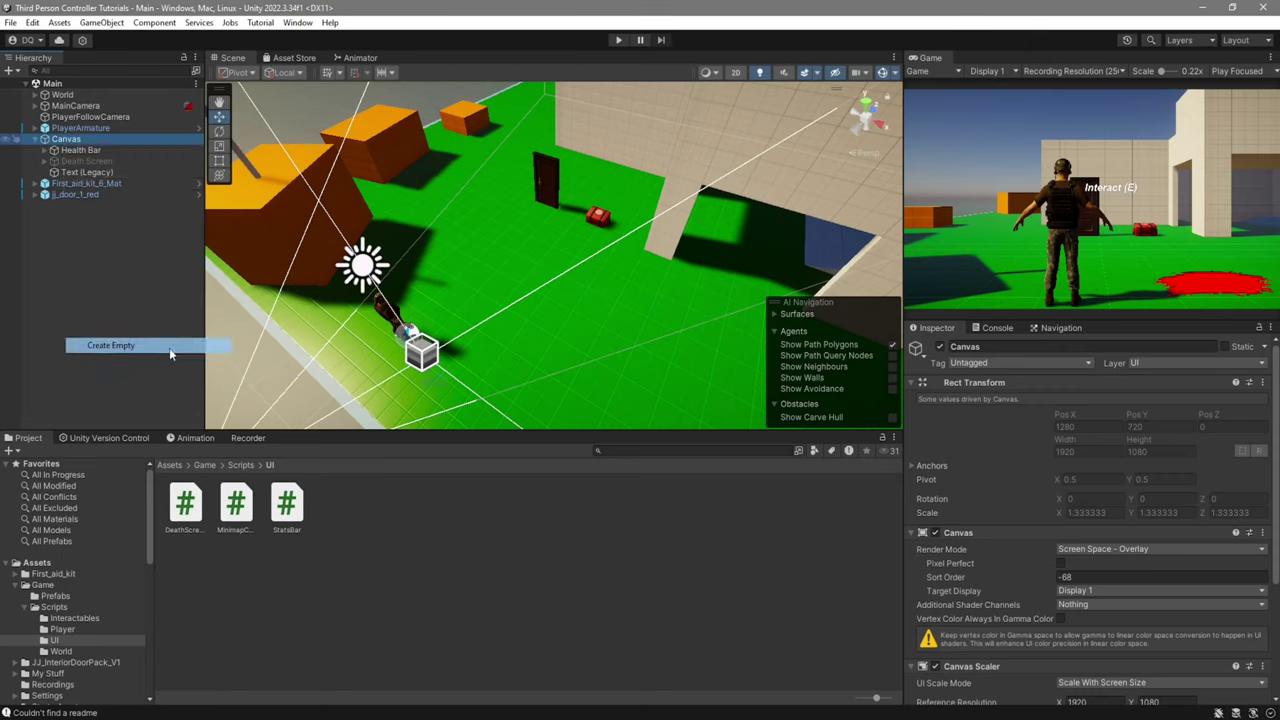
type("Minimap")
key("Return")
Add a UI Image named BG as a child of the Minimap object
right_click(132, 182)
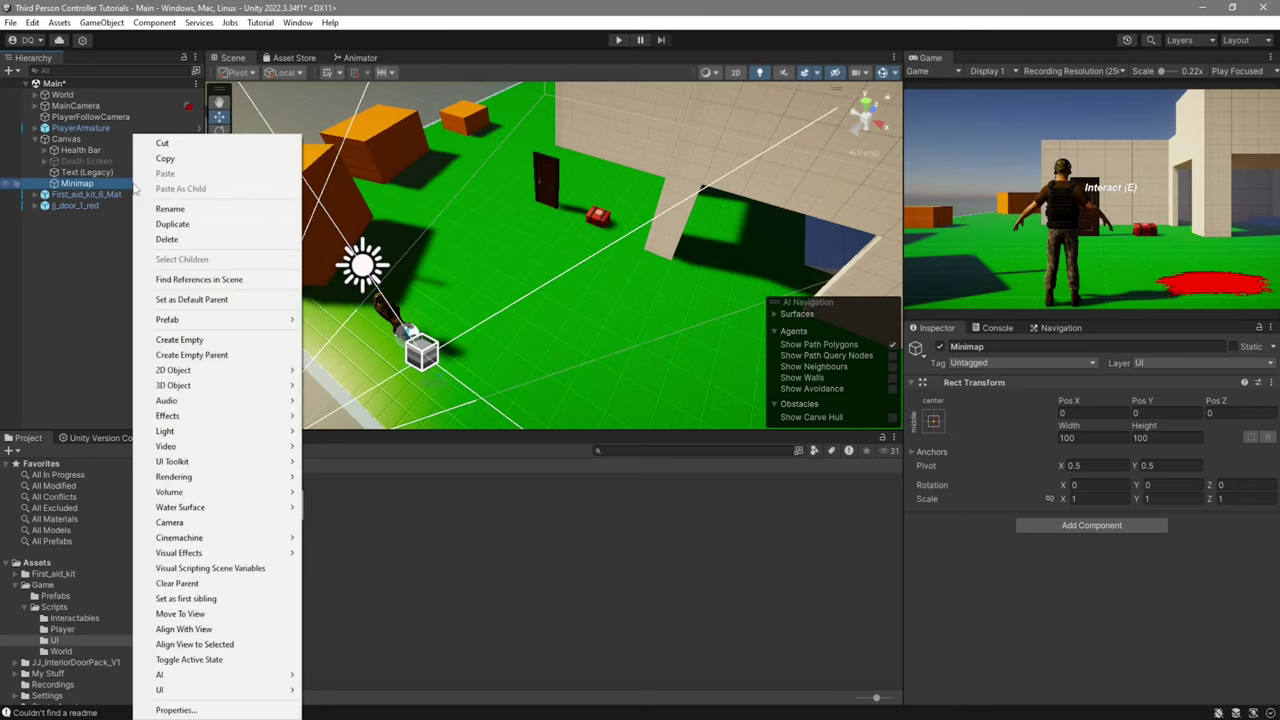
mouse_move(250, 690)
left_click(335, 475)
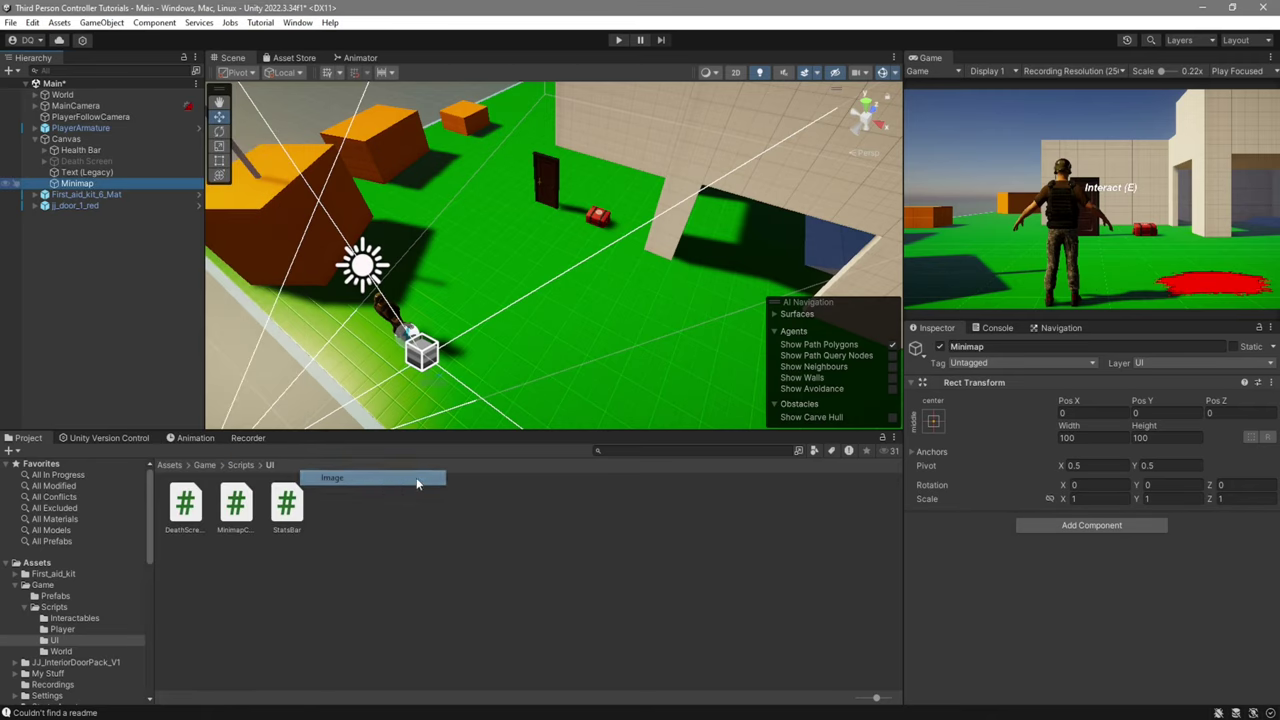
type("BG")
key("Return")
Duplicate the BG image and rename the copy Mask
key("ctrl+d")
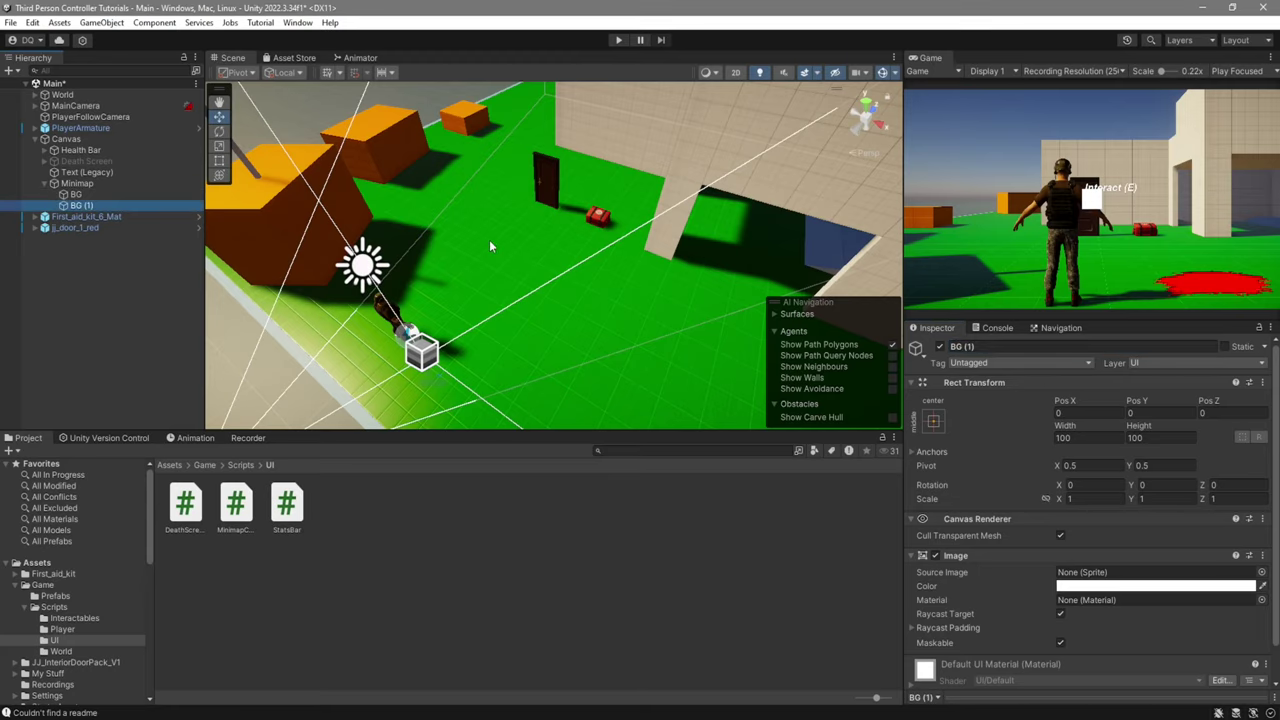
left_click(985, 346)
type("Mask")
key("Return")
Add a UI Raw Image named Map as a child of the Minimap object
left_click(77, 183)
right_click(110, 184)
mouse_move(196, 690)
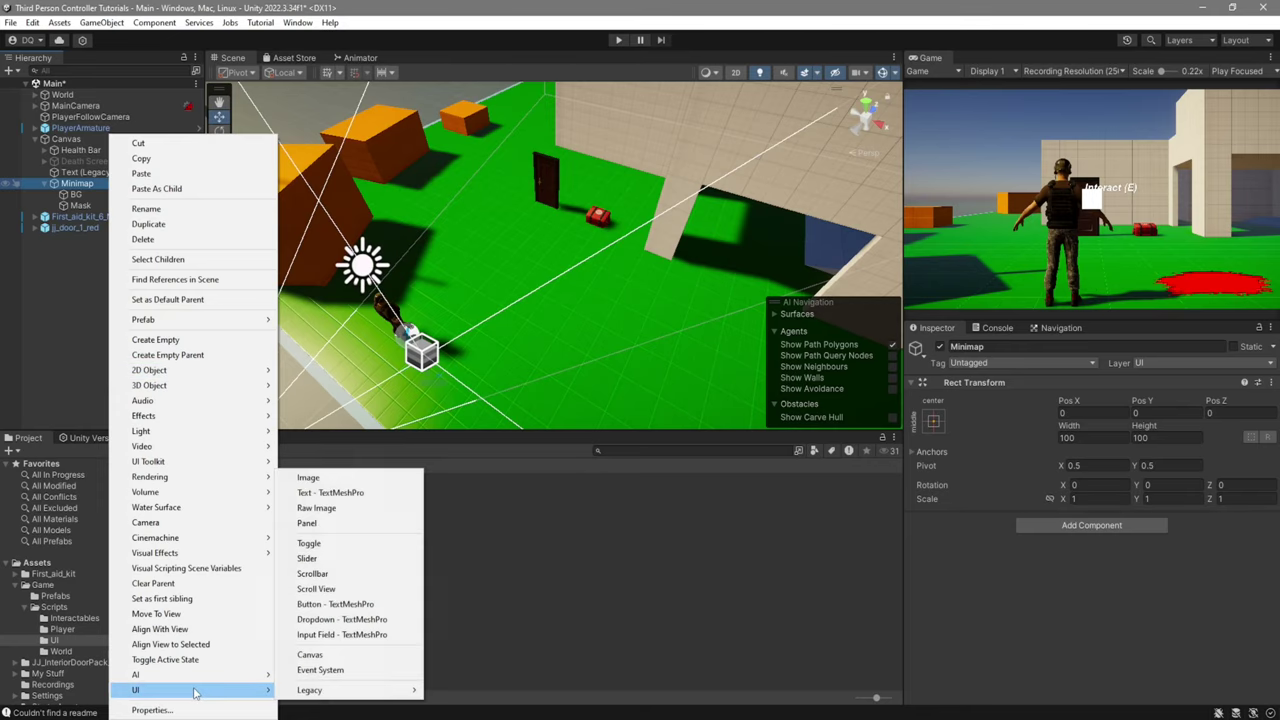
left_click(347, 518)
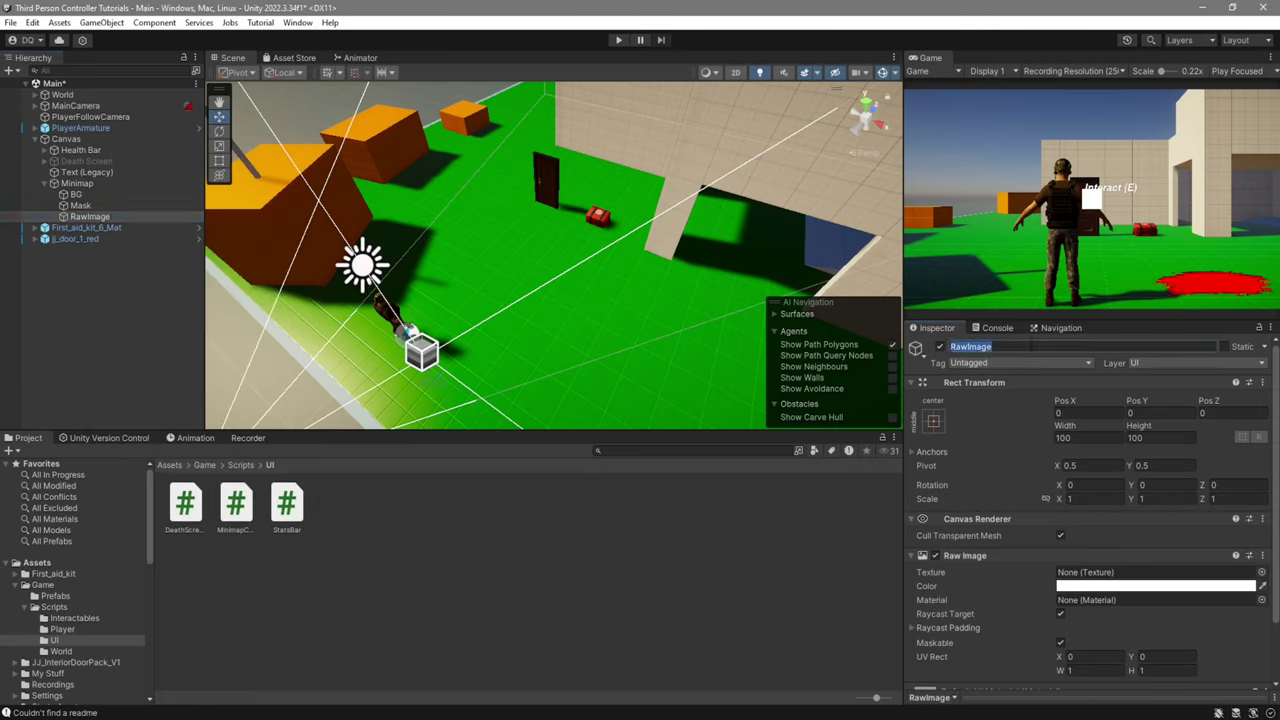
type("Map")
key("Return")
Create a Render Texture named Minimap in the Assets > Game folder
left_click(204, 465)
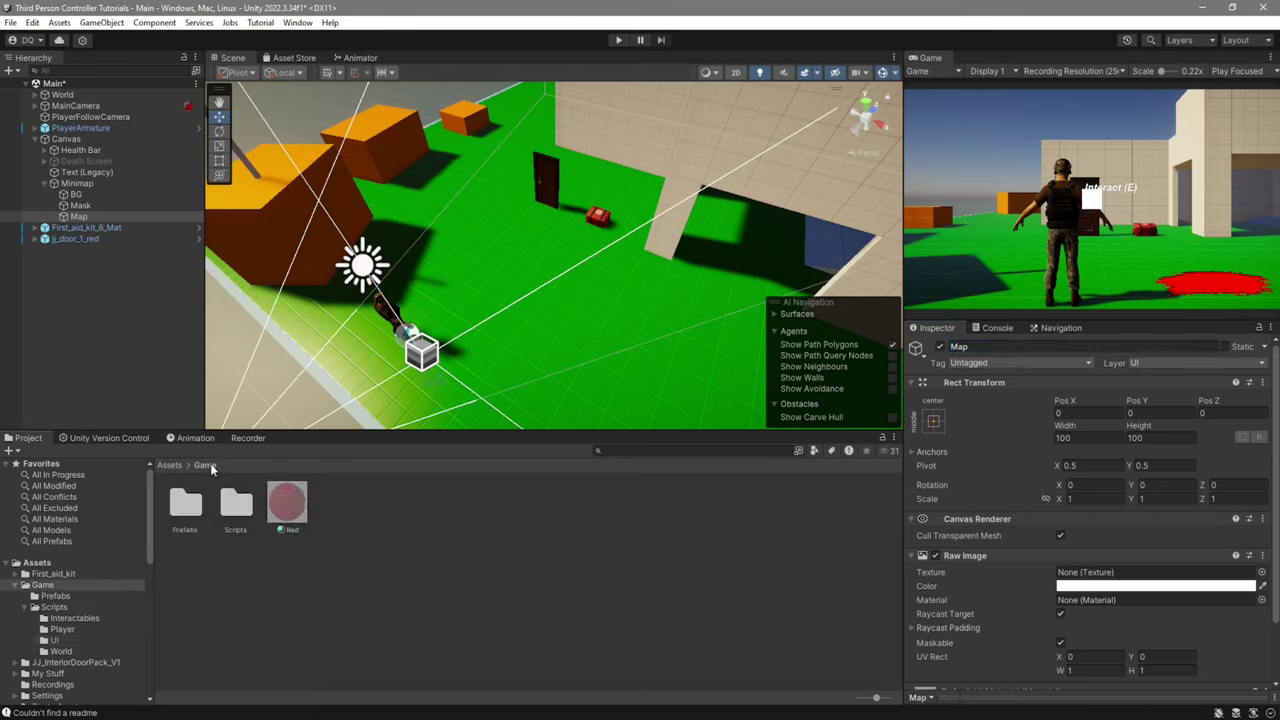
right_click(351, 525)
mouse_move(501, 133)
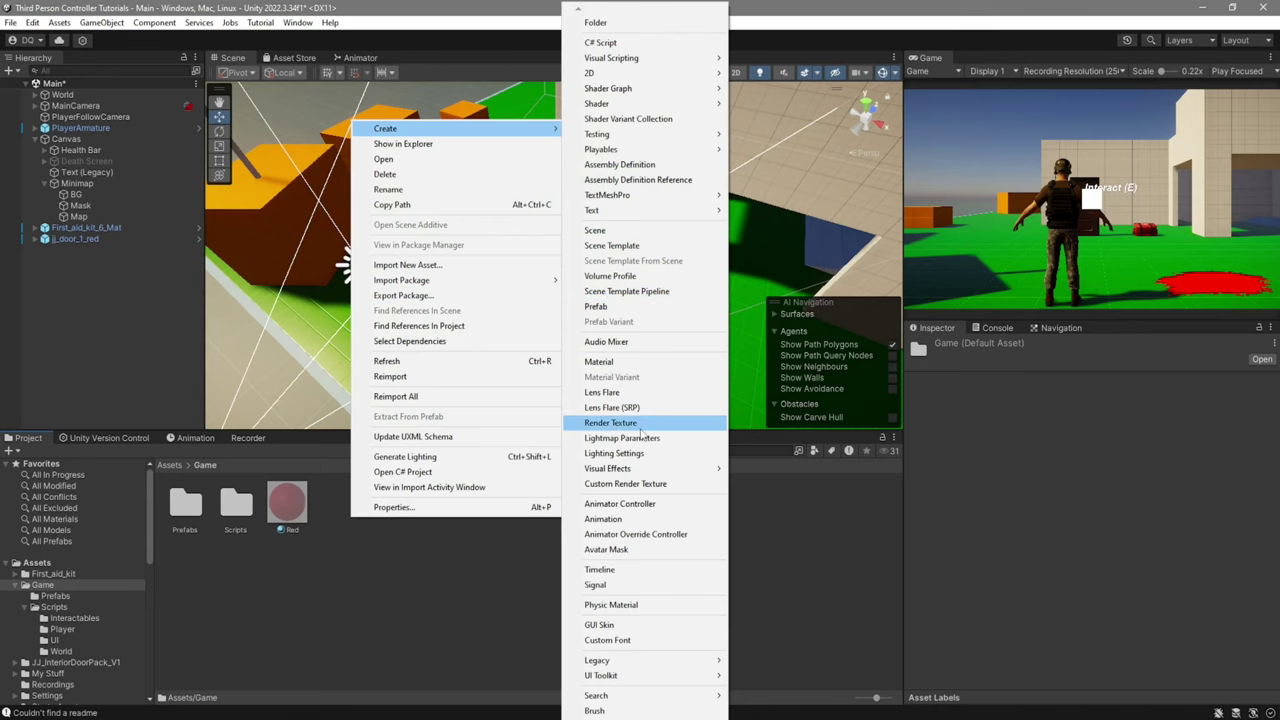
left_click(637, 424)
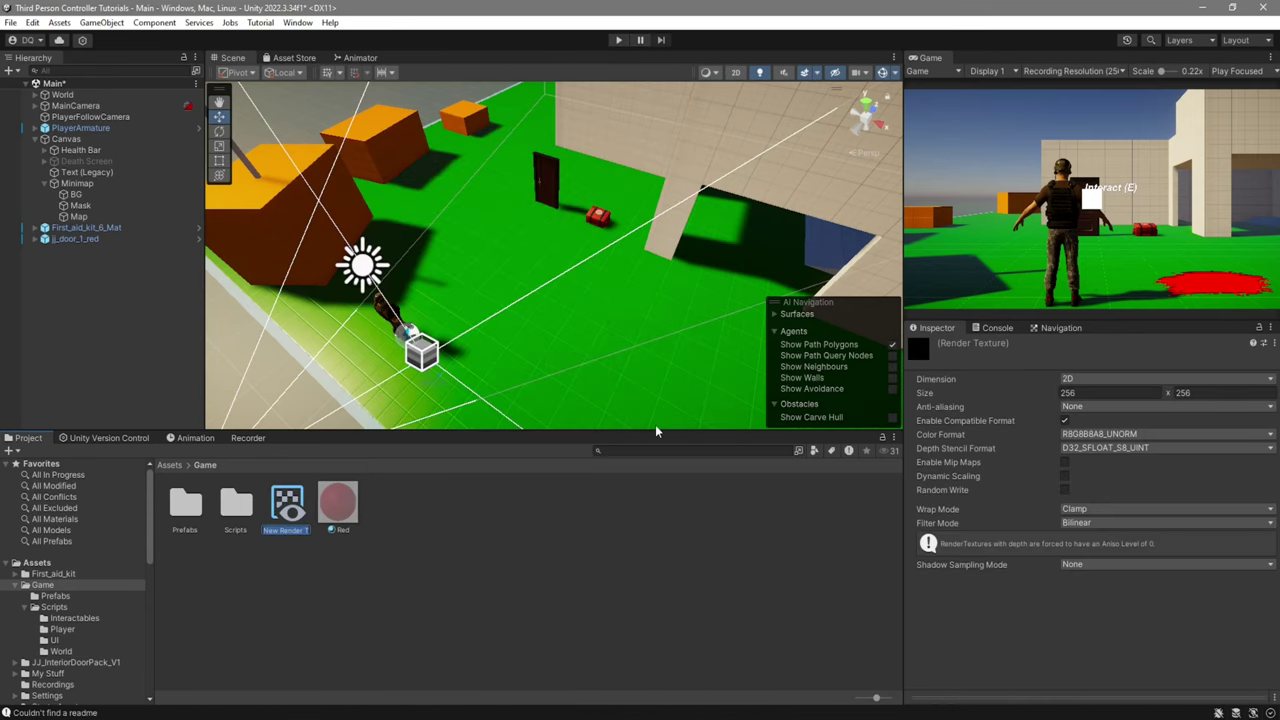
type("Minimap")
key("Return")
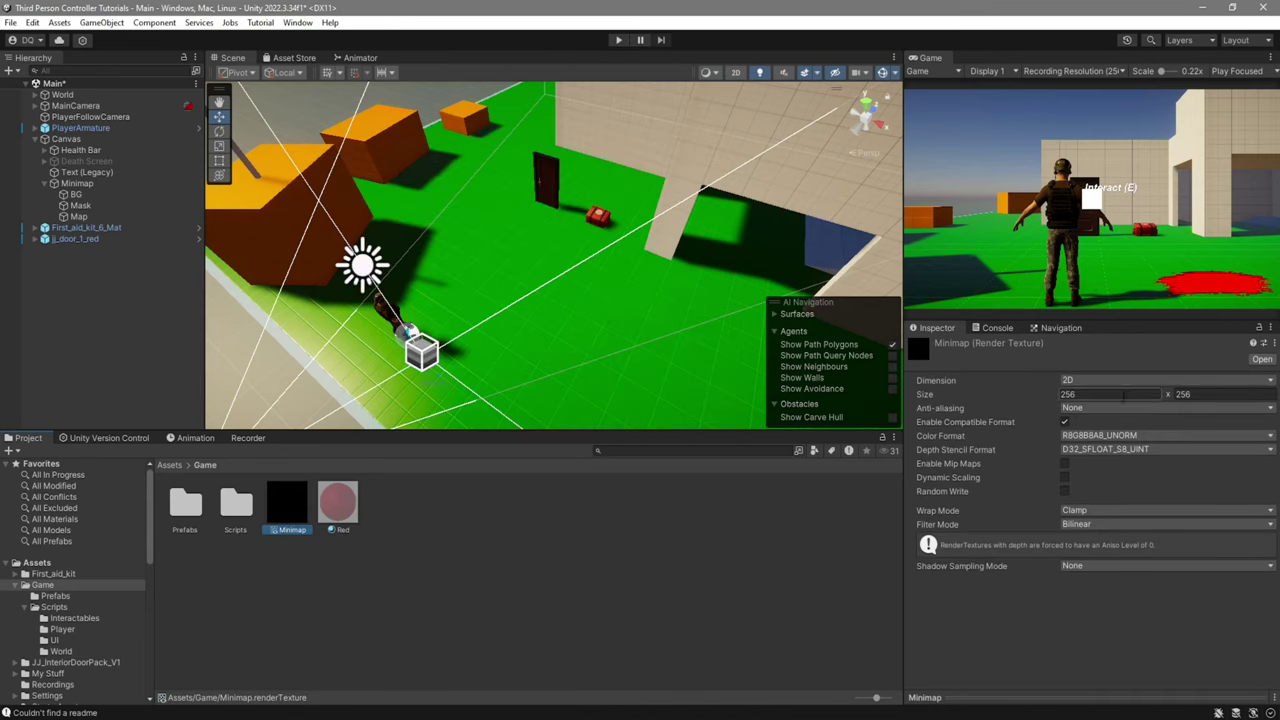
left_click(1107, 397)
Assign the Minimap render texture as the texture of the Map raw image
left_click(105, 216)
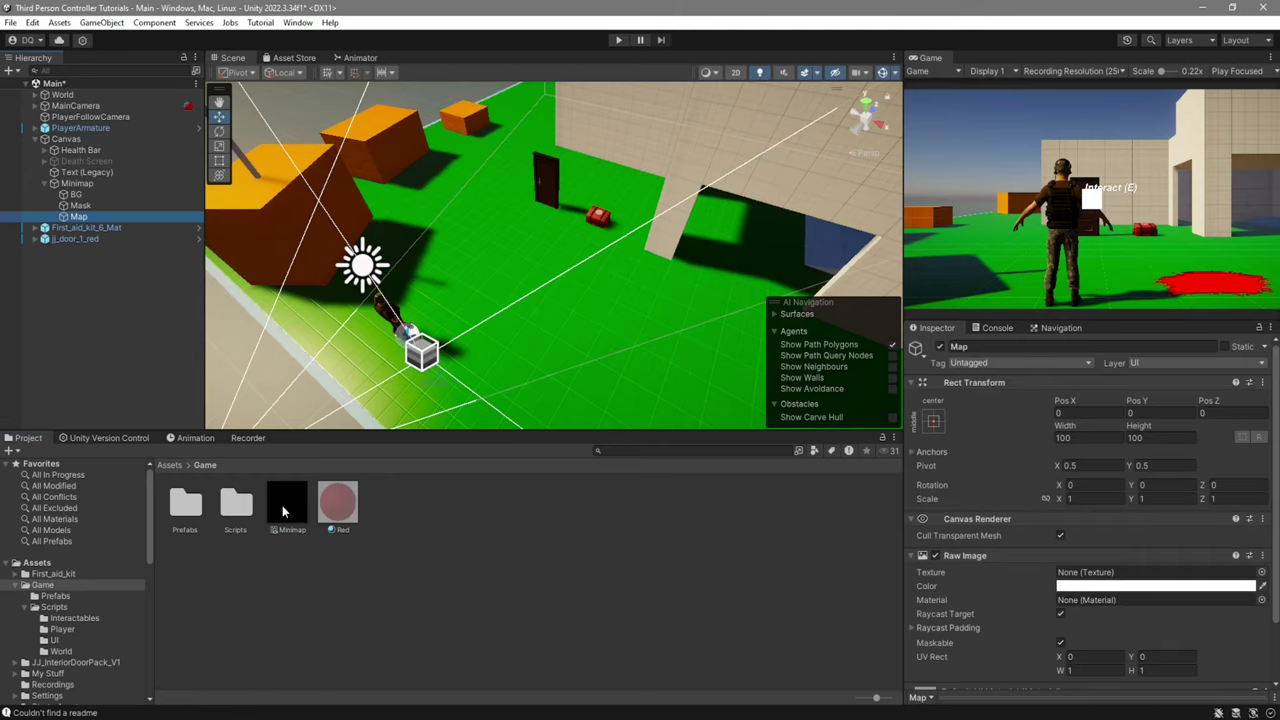
left_click_drag(283, 511, 1106, 575)
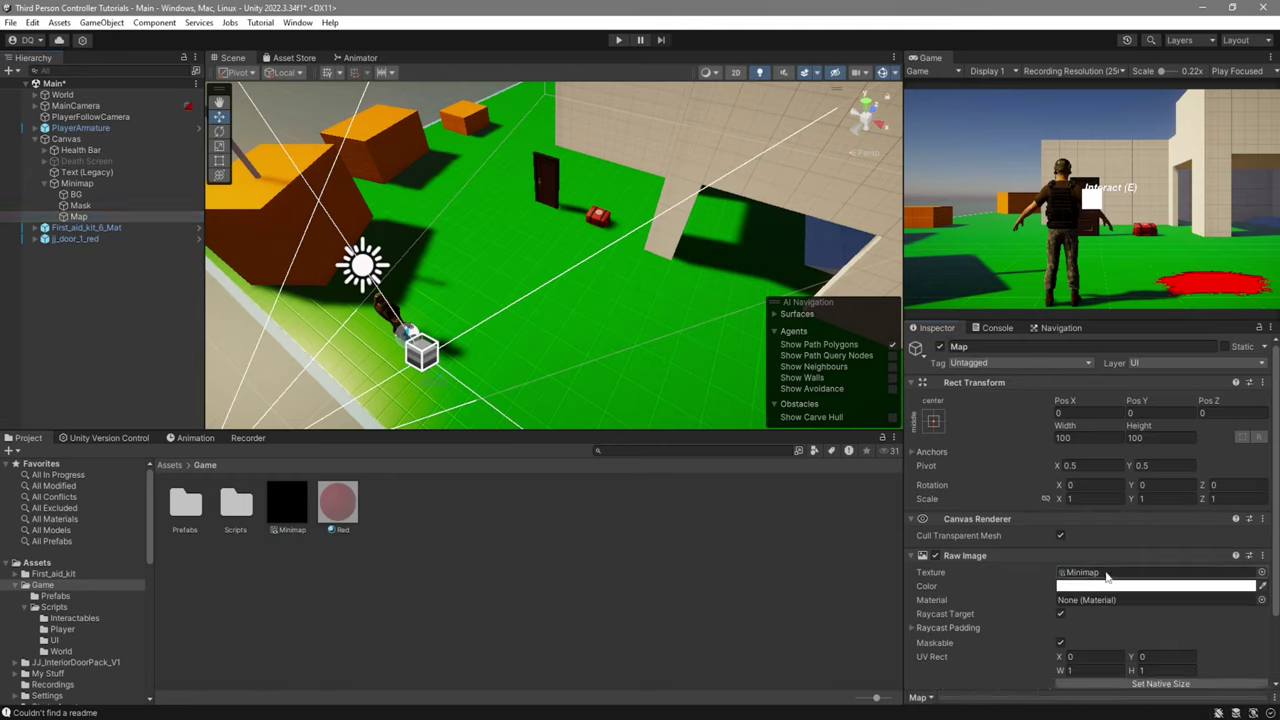
Create an empty child object named Minimap Camera under PlayerArmature
right_click(104, 129)
left_click(173, 337)
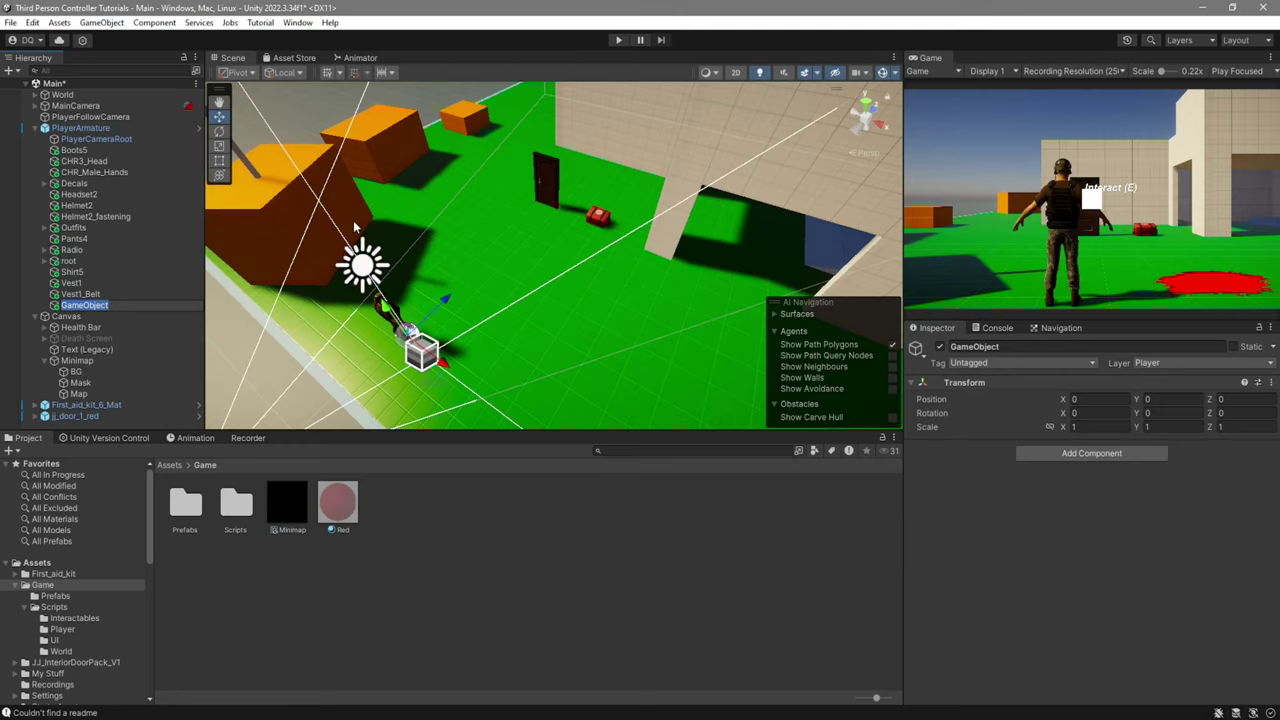
type("Minimap Camera")
key("Return")
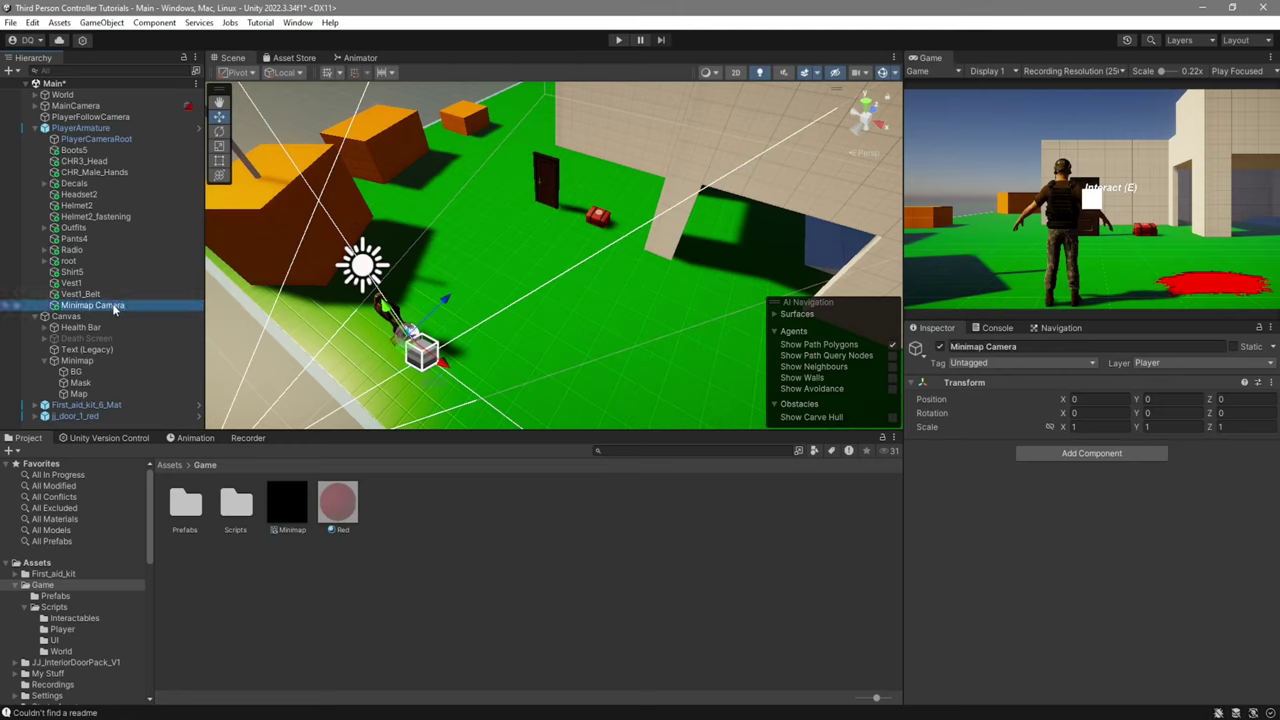
Add a Camera as a child of the Minimap Camera object and set its projection to Orthographic
right_click(113, 307)
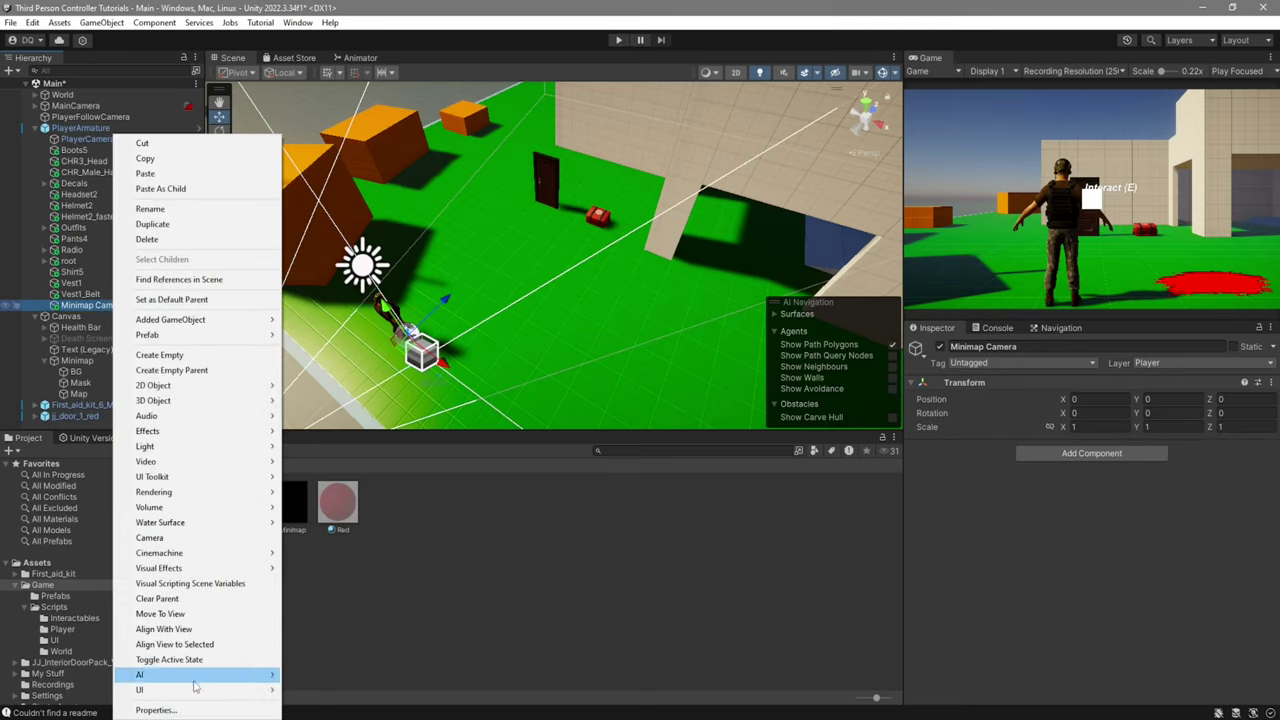
left_click(206, 537)
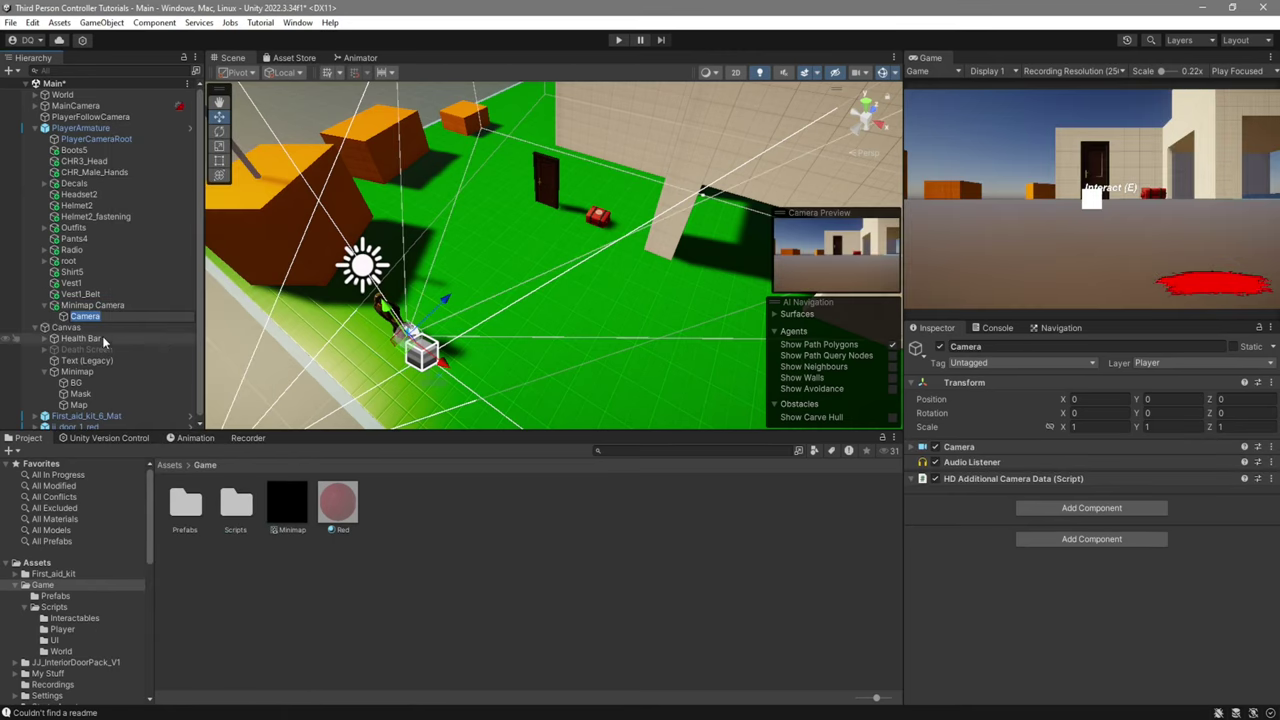
left_click(1001, 448)
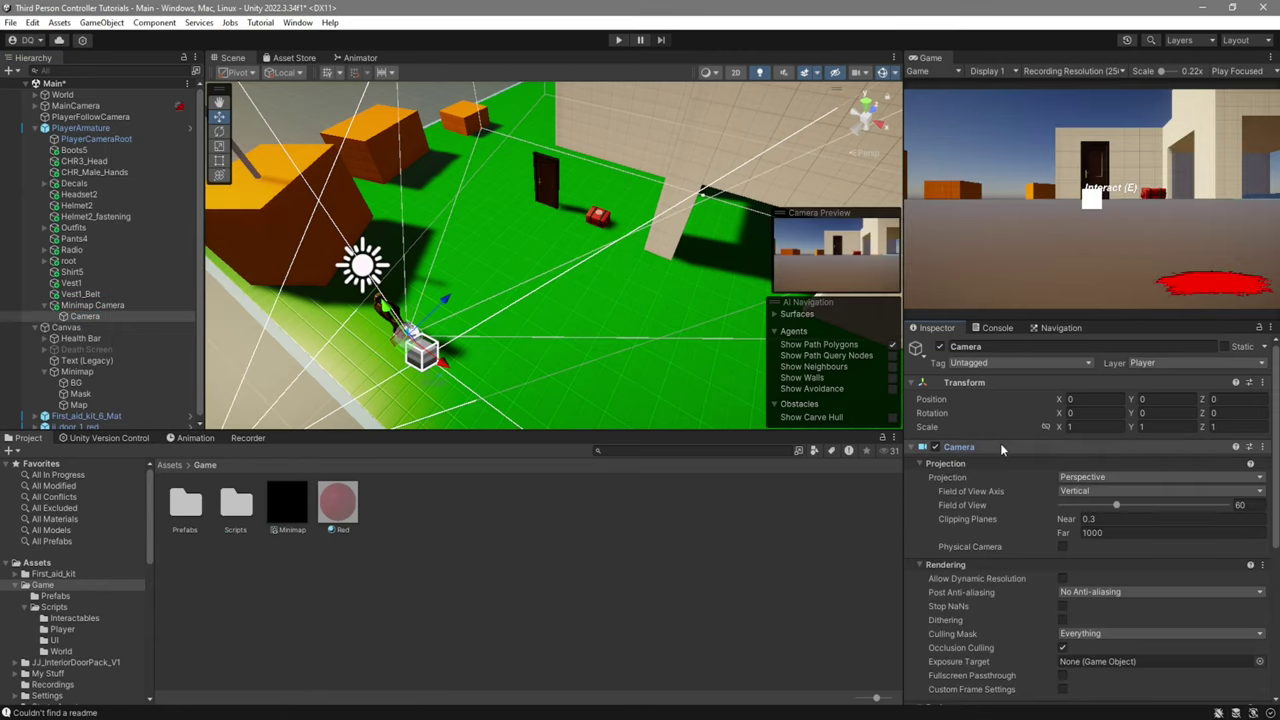
left_click(1102, 475)
left_click(1097, 509)
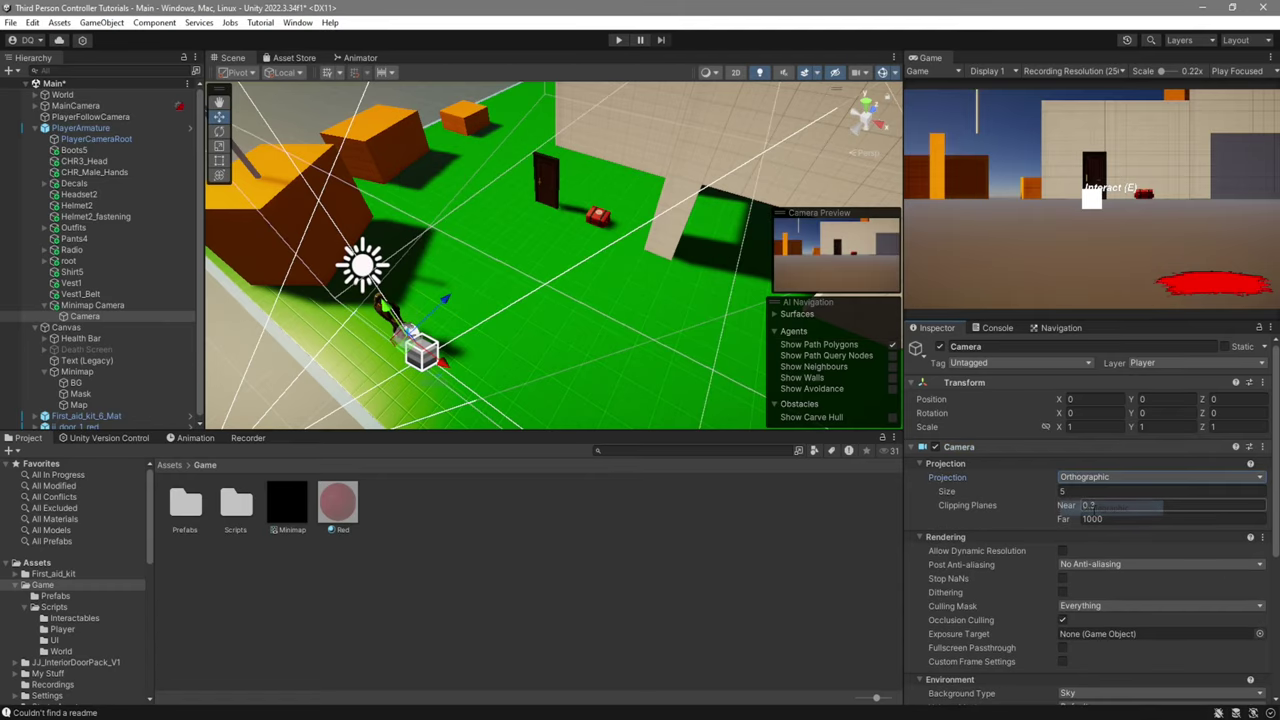
Rotate the minimap's child Camera 90 degrees on X to face straight down and raise it to a Y position of about 15.33
key("e")
left_click_drag(410, 296, 565, 268)
left_click(219, 116)
right_click_drag(531, 418, 480, 365)
scroll(500, 350, "down", 4)
left_click_drag(505, 355, 481, 17)
right_click_drag(638, 314, 637, 238)
scroll(637, 238, "down", 3)
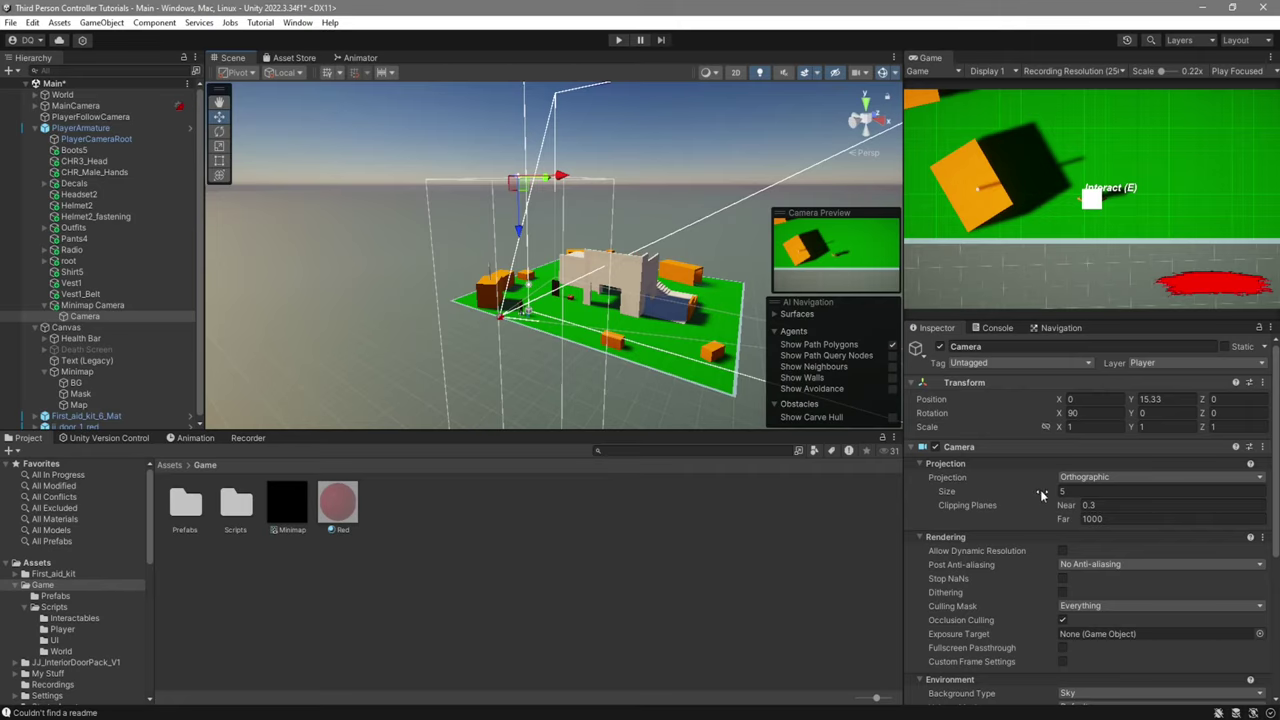
Set the minimap camera's orthographic size to 10 and assign the Minimap render texture as its target texture
left_click(1070, 491)
type("10")
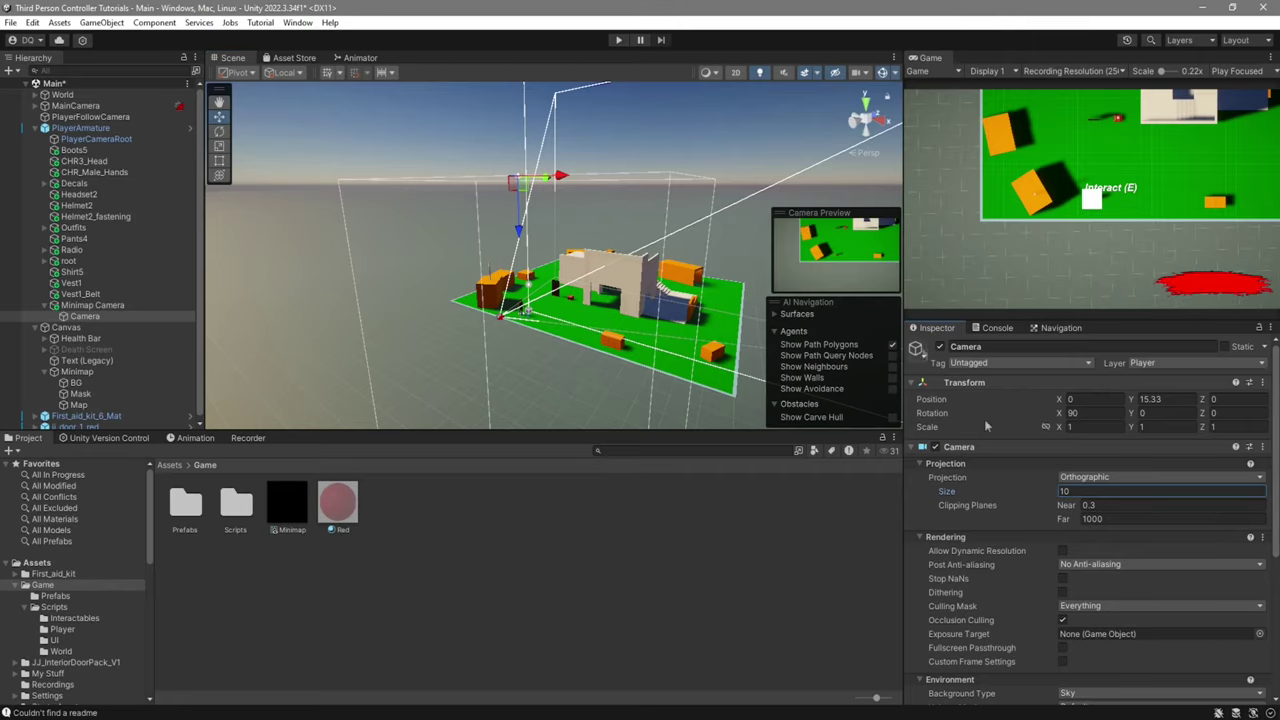
scroll(1007, 509, "down", 4)
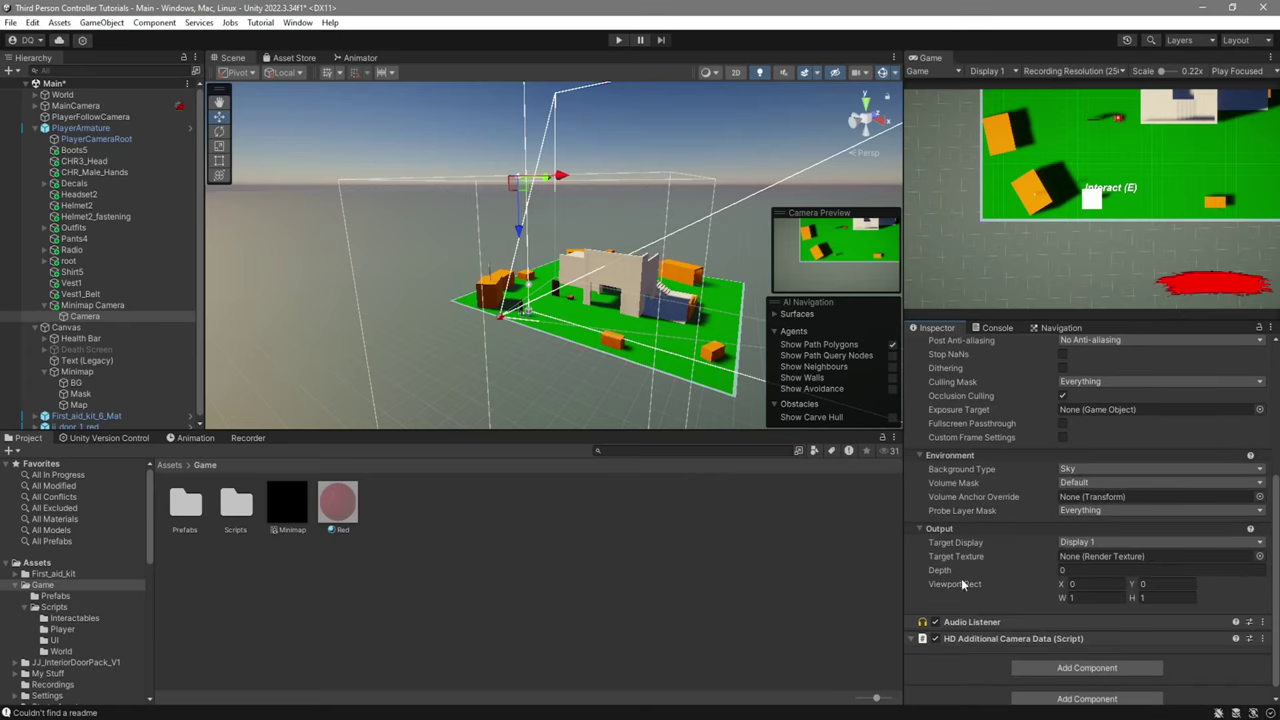
left_click_drag(297, 509, 1096, 549)
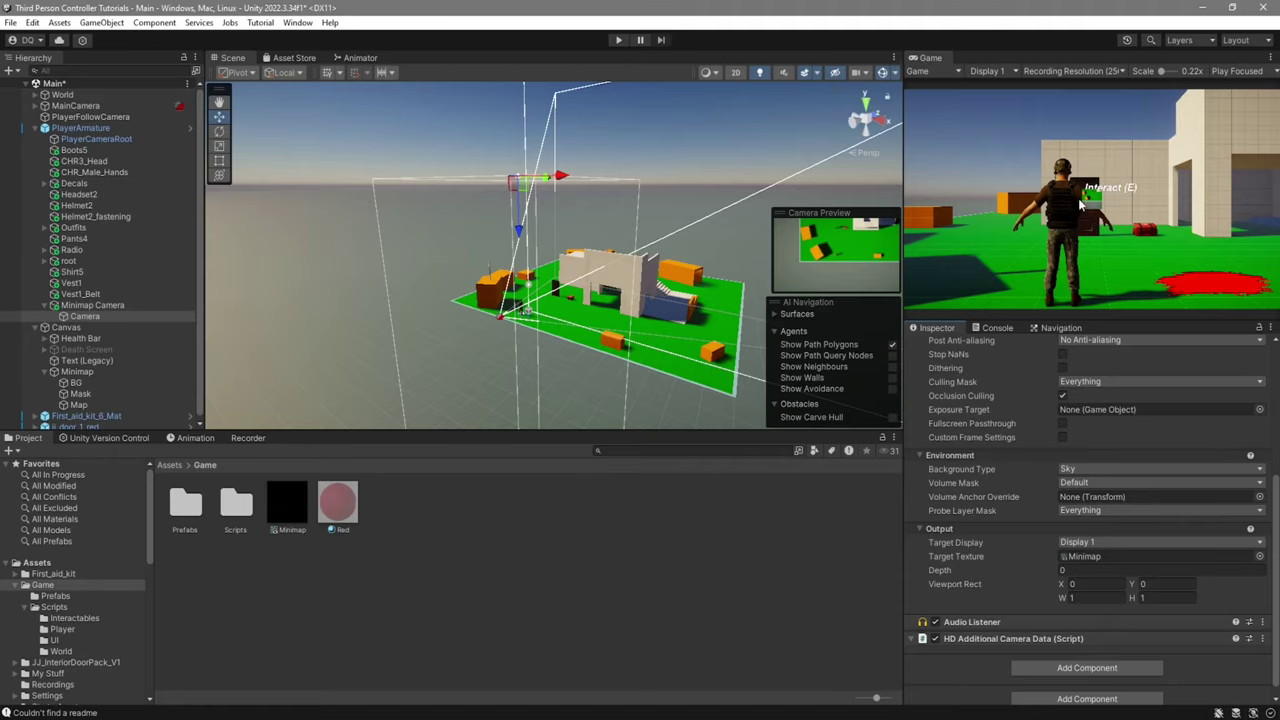
Move the Minimap UI object to the canvas's upper-left corner, at about X -788, Y 395
right_click_drag(456, 271, 520, 293)
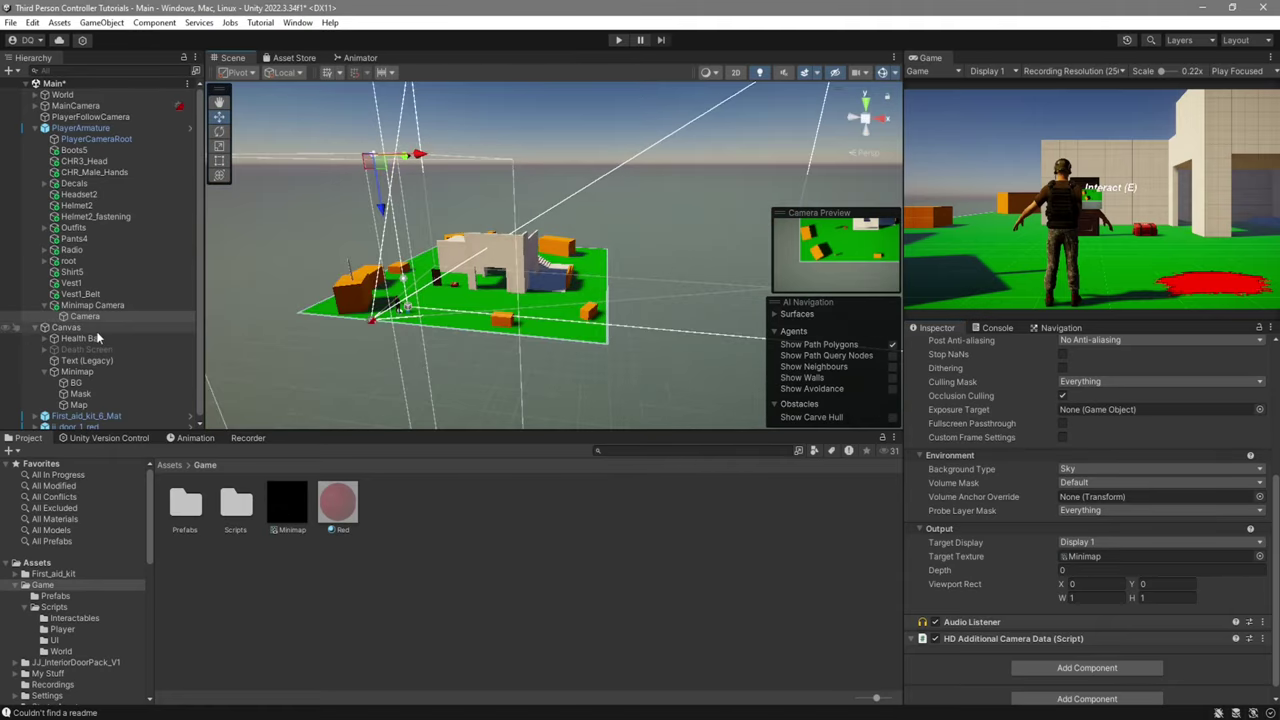
left_click(77, 371)
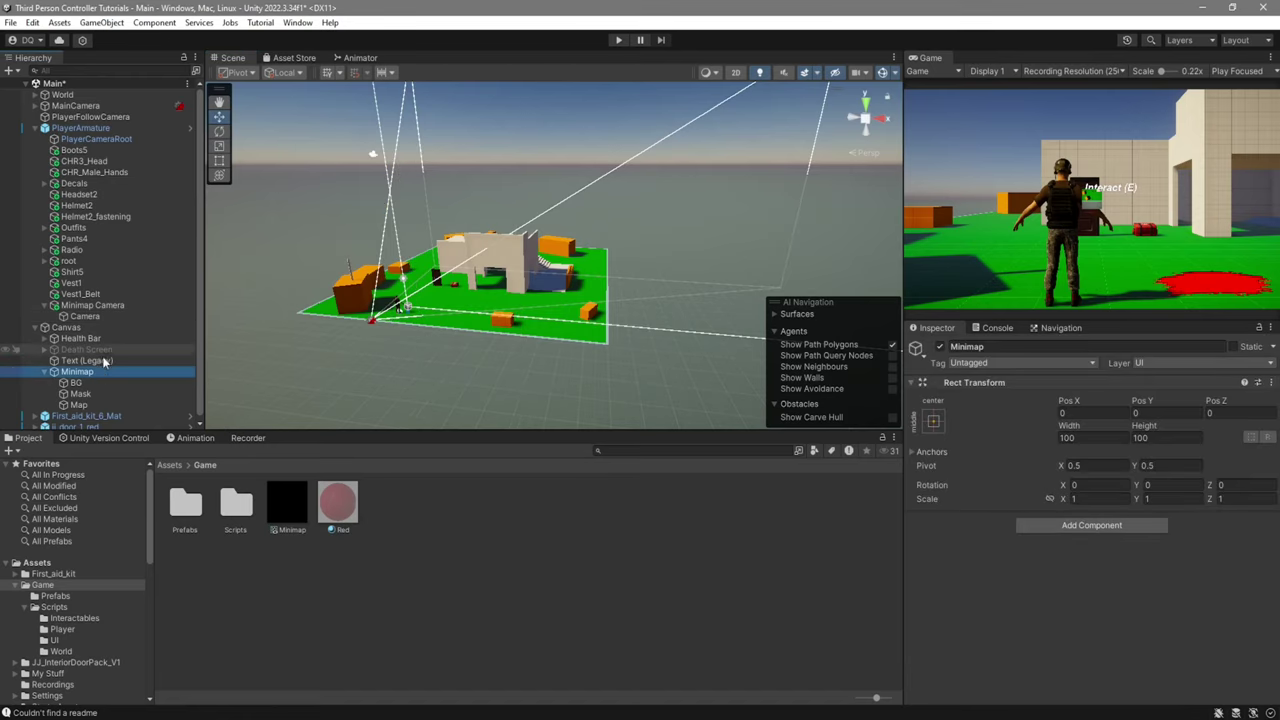
key("f")
scroll(460, 296, "down", 6)
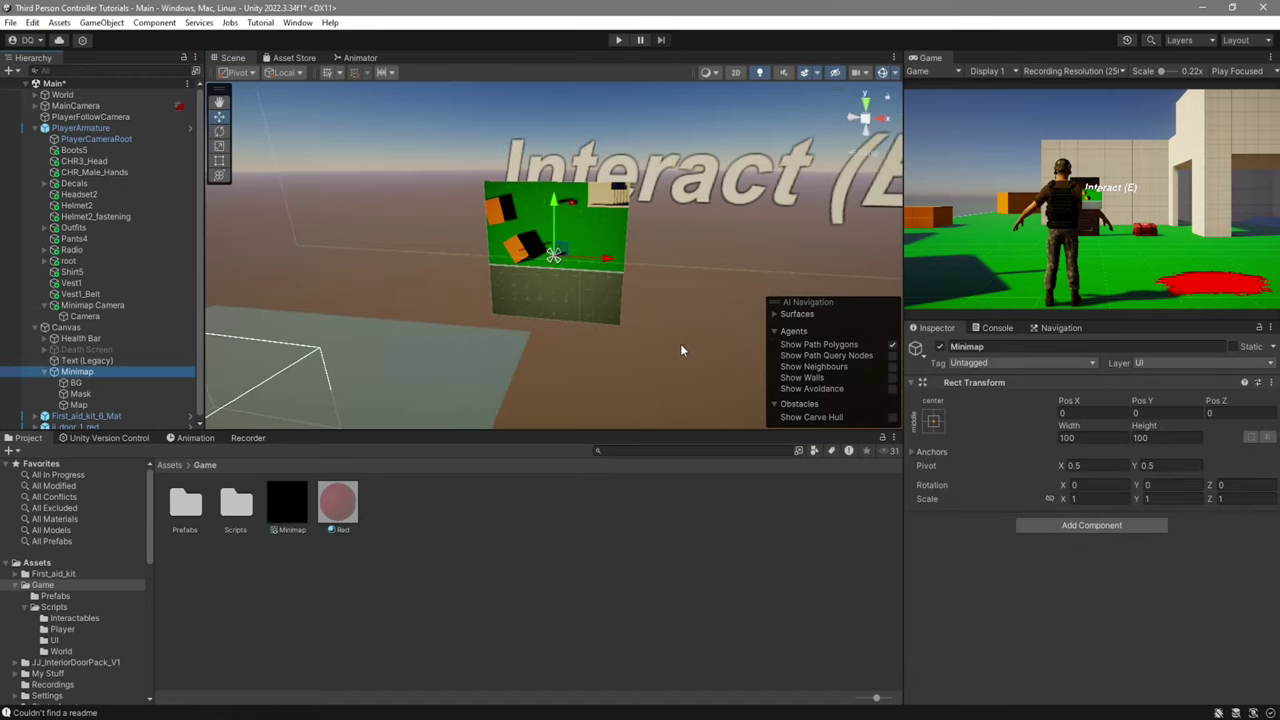
right_click_drag(622, 295, 535, 66, "alt")
left_click_drag(553, 255, 340, 130)
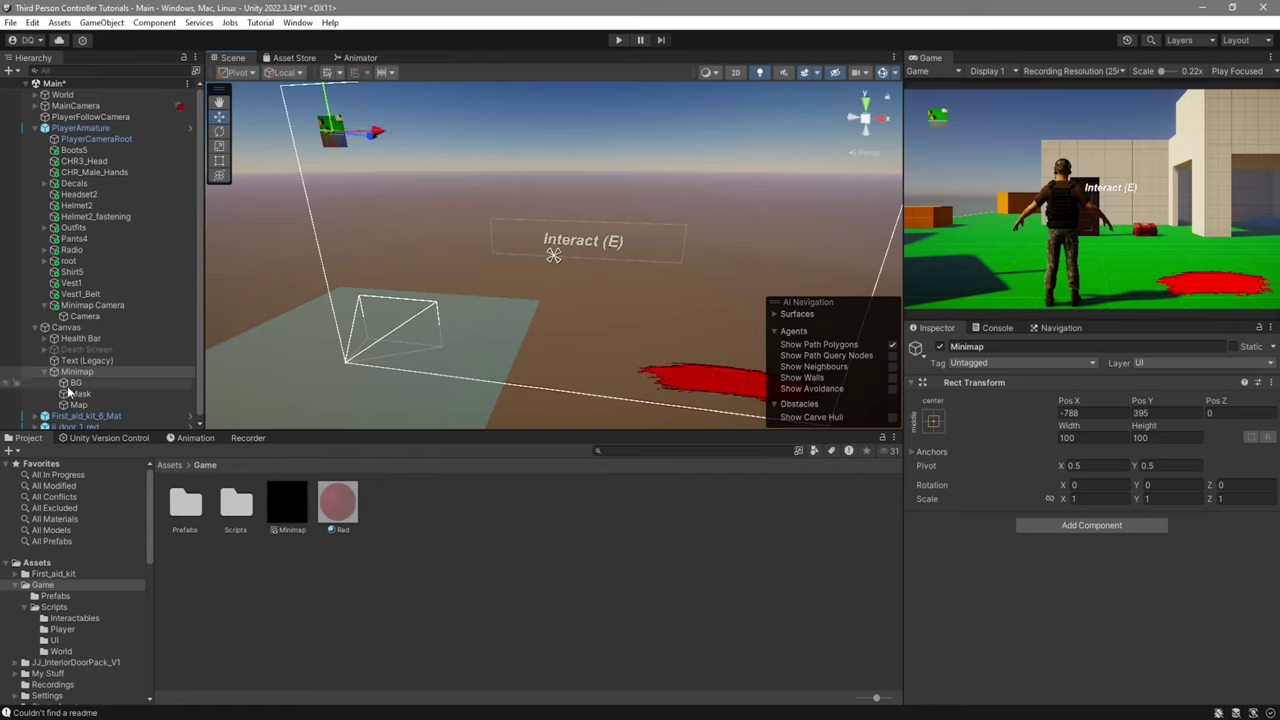
Set the width and height of BG, Mask and Map to 400 and shift them together so they fit inside the canvas corner
left_click(72, 383)
left_click(76, 404, "shift")
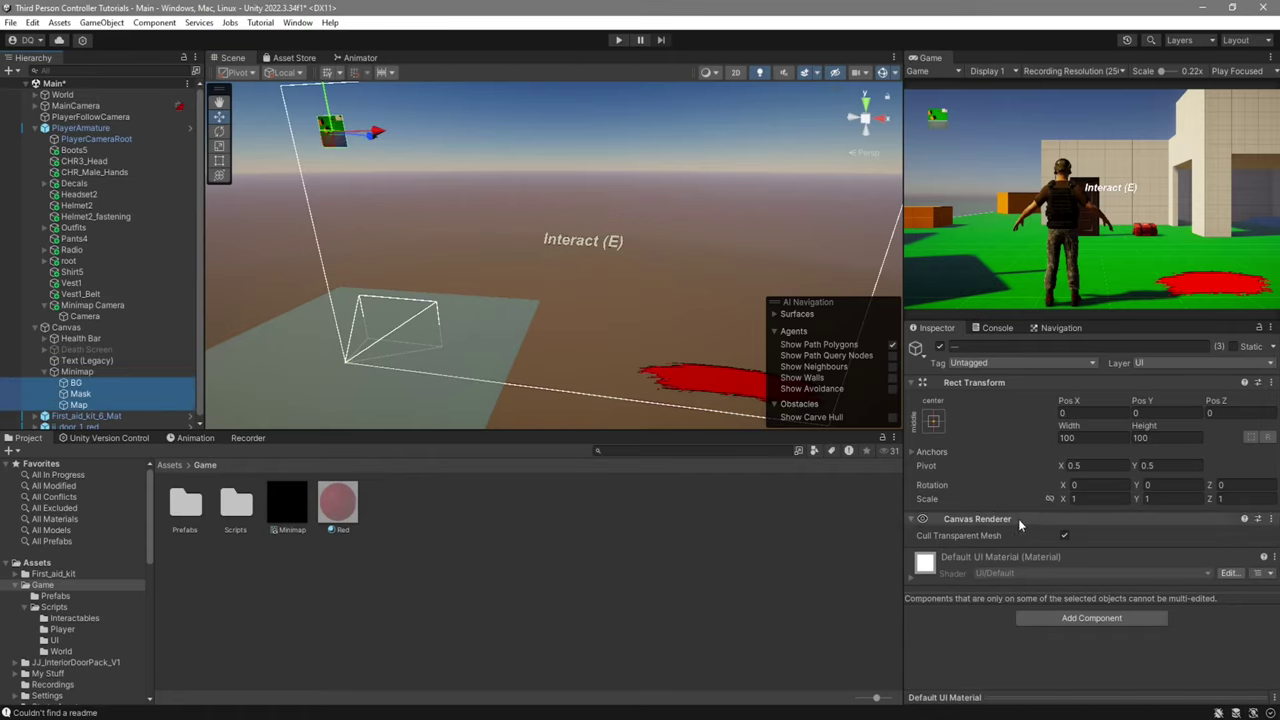
left_click(1076, 438)
type("400")
key("Tab")
type("400")
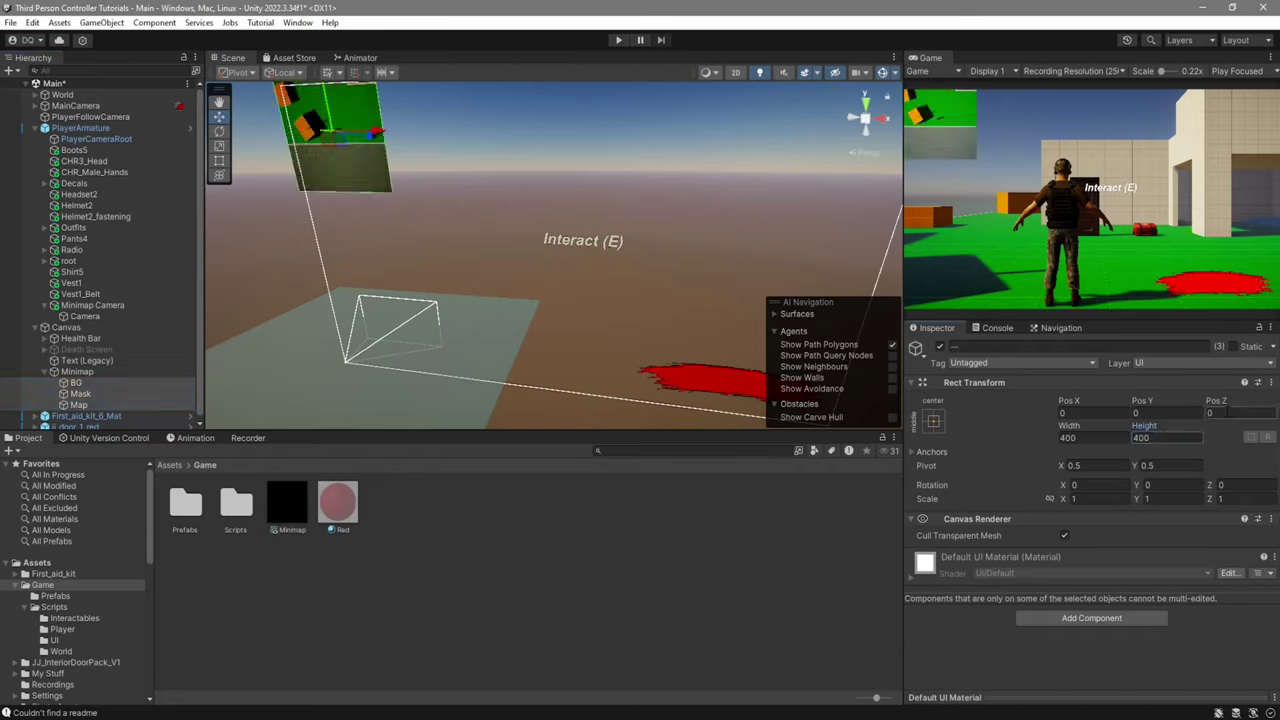
left_click_drag(343, 138, 349, 168)
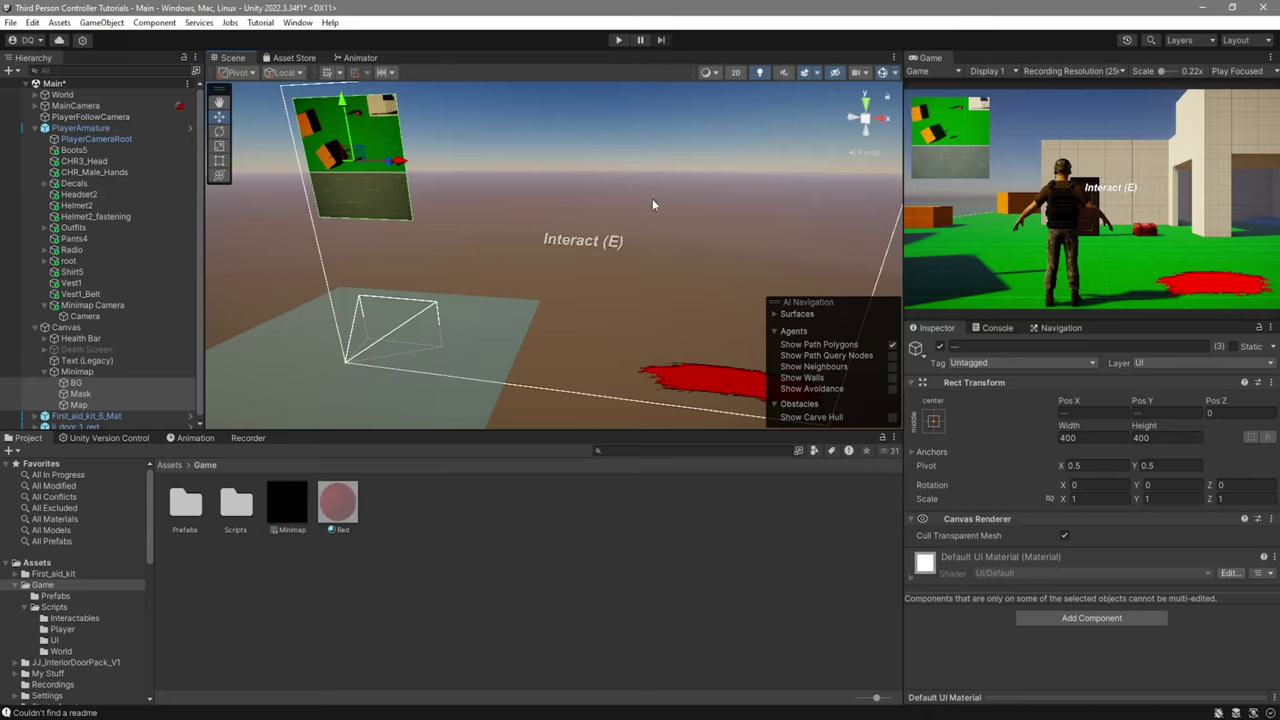
Set the BG image's width and height to 430 and change its color to black to form a border
left_click(94, 380)
left_click(1080, 440)
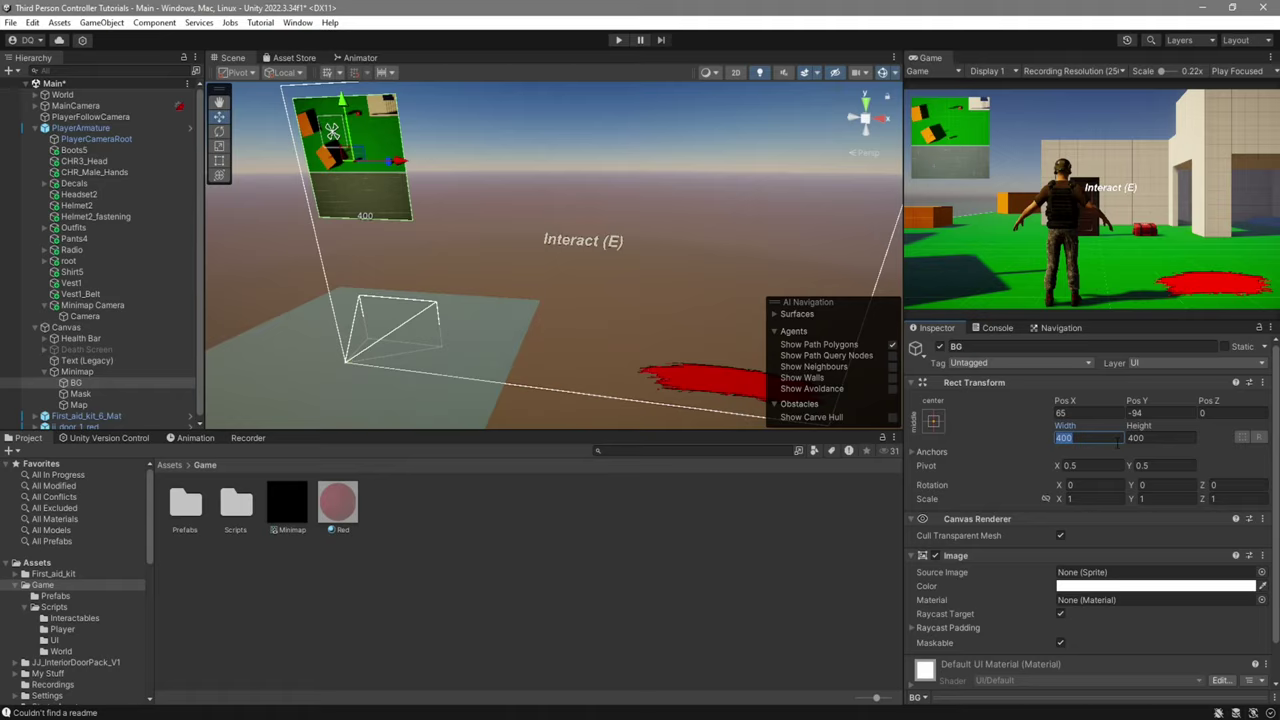
type("430")
key("Tab")
type("430")
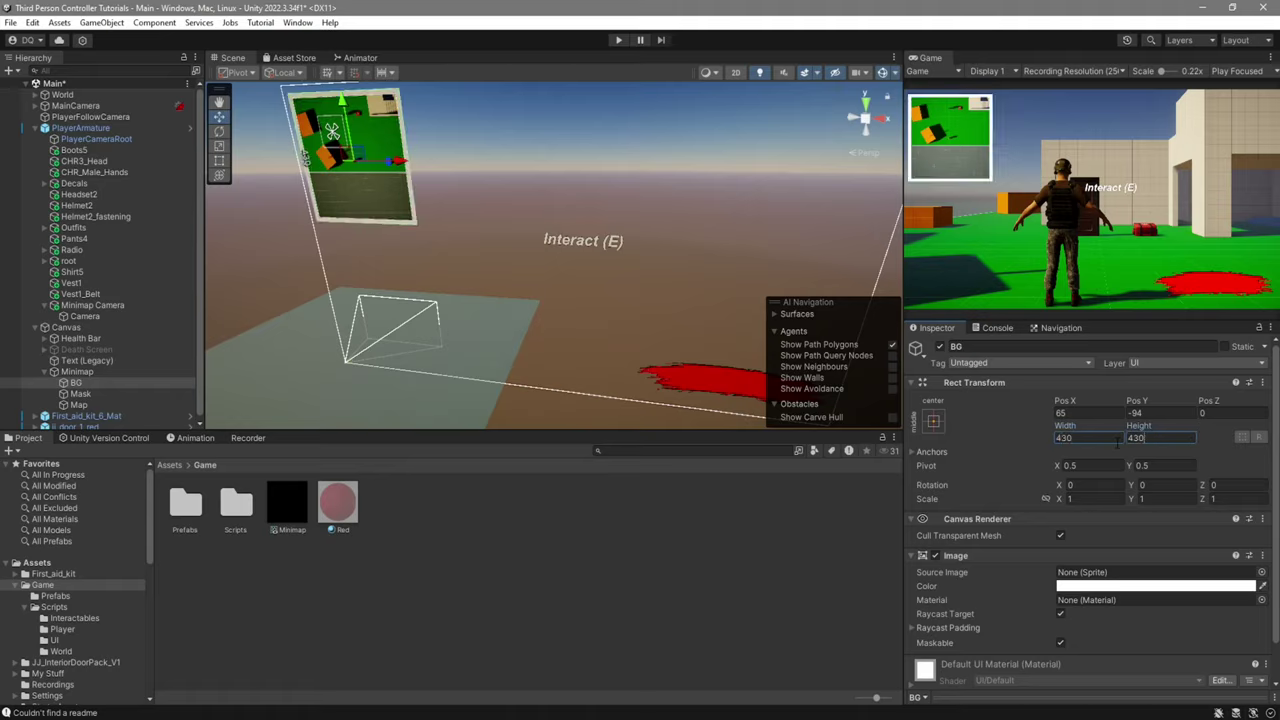
left_click(1134, 586)
left_click_drag(1135, 515, 1108, 550)
left_click(1224, 387)
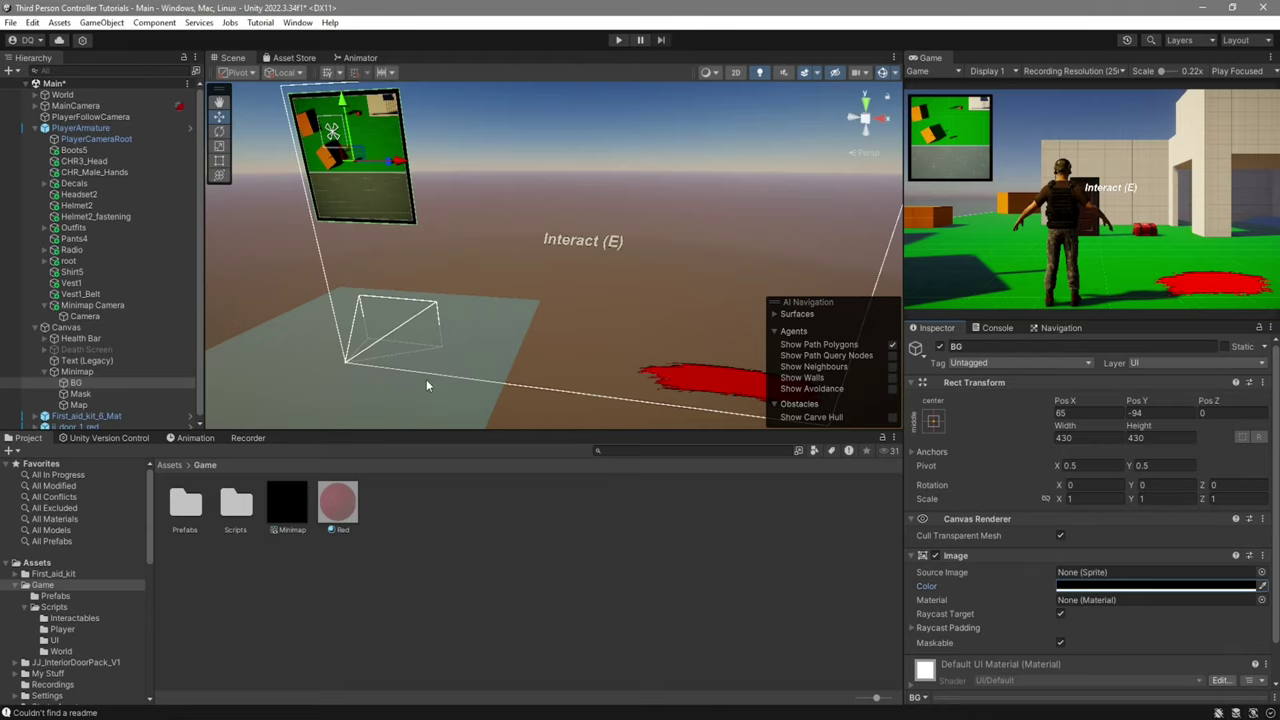
Scale the whole Minimap UI object down uniformly to about 0.79 around its center
left_click(120, 372)
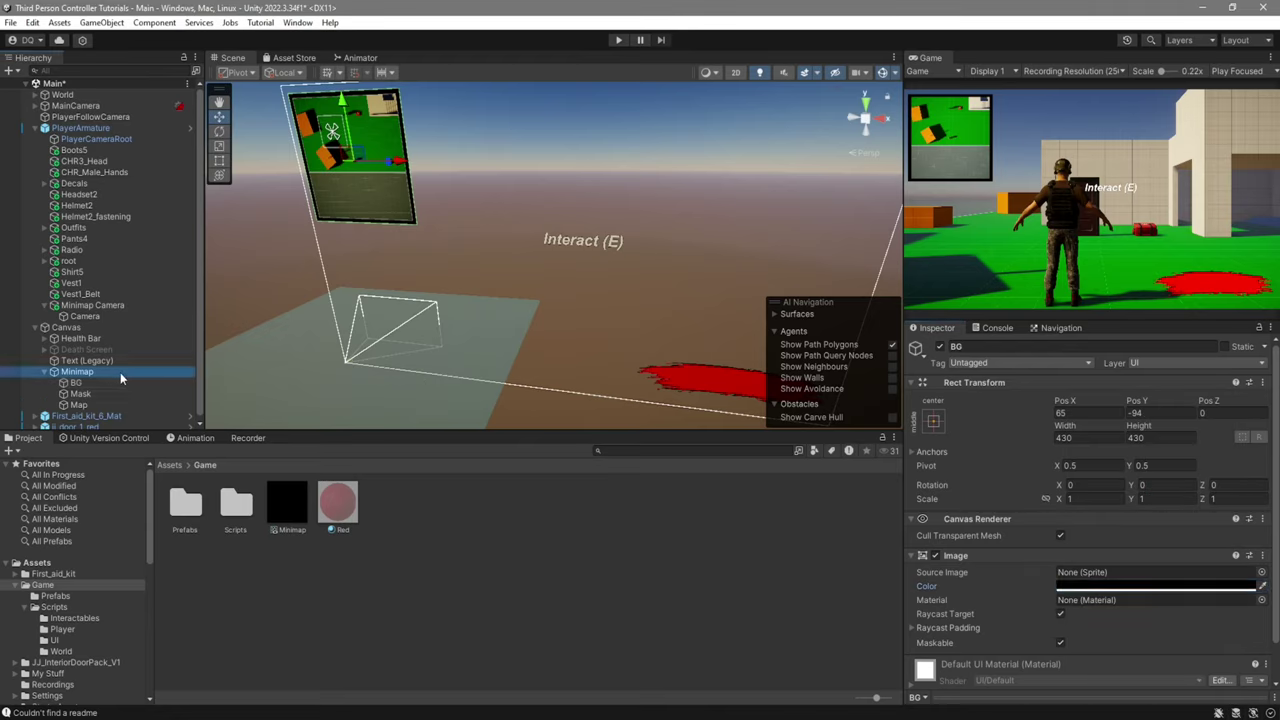
left_click(222, 147)
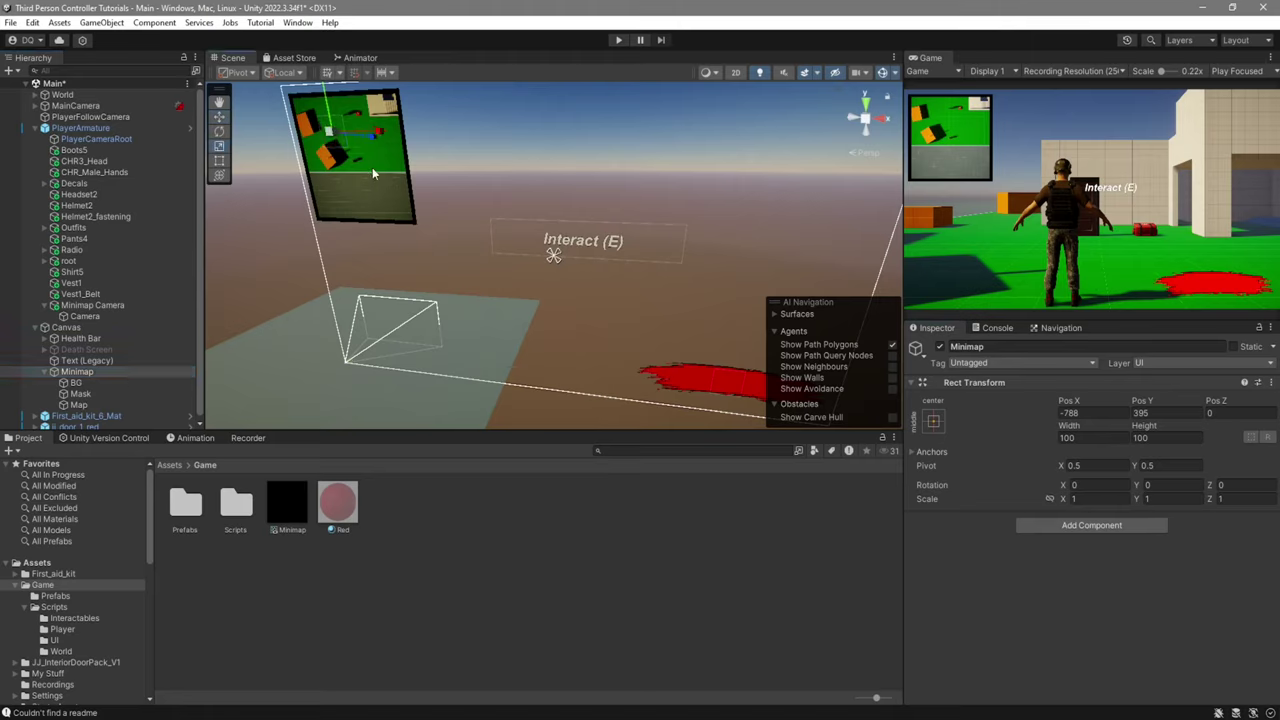
key("x")
key("z")
mouse_move(350, 157)
left_mouse_down()
mouse_move(337, 166)
mouse_move(342, 147)
left_mouse_up()
key("w")
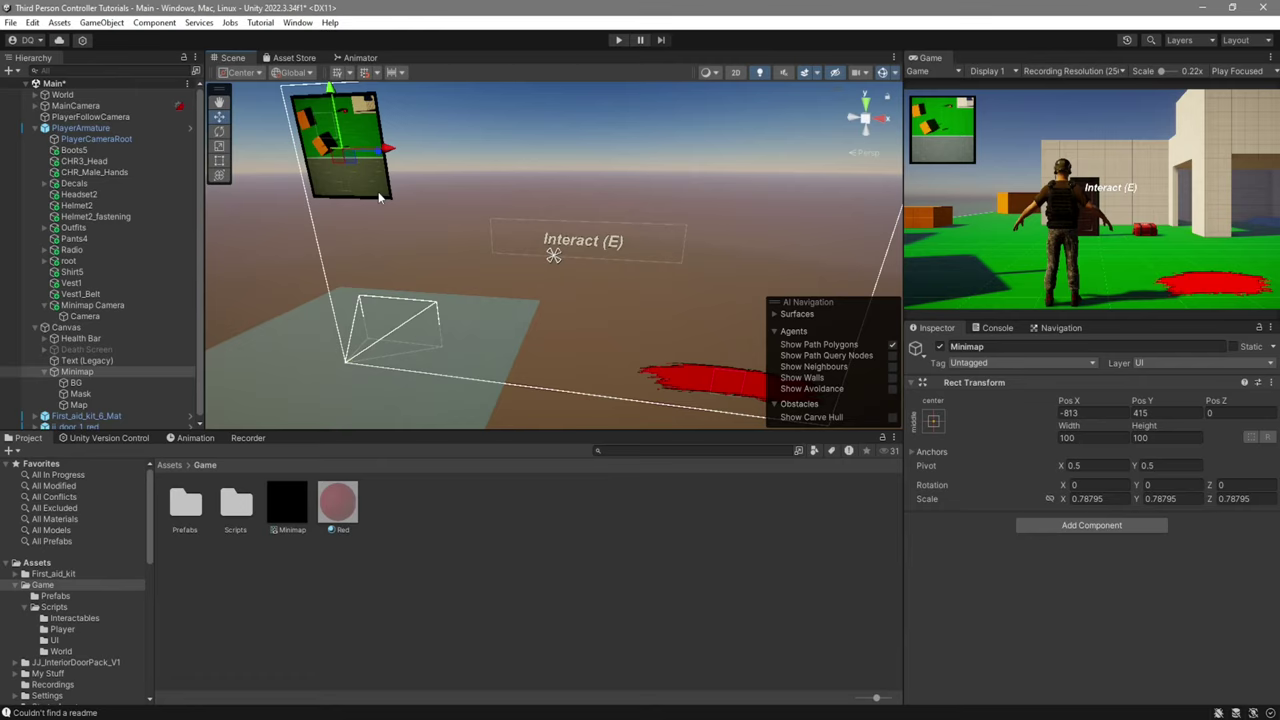
Add a Mask component to the Mask object and turn off Show Mask Graphic
left_click(106, 395)
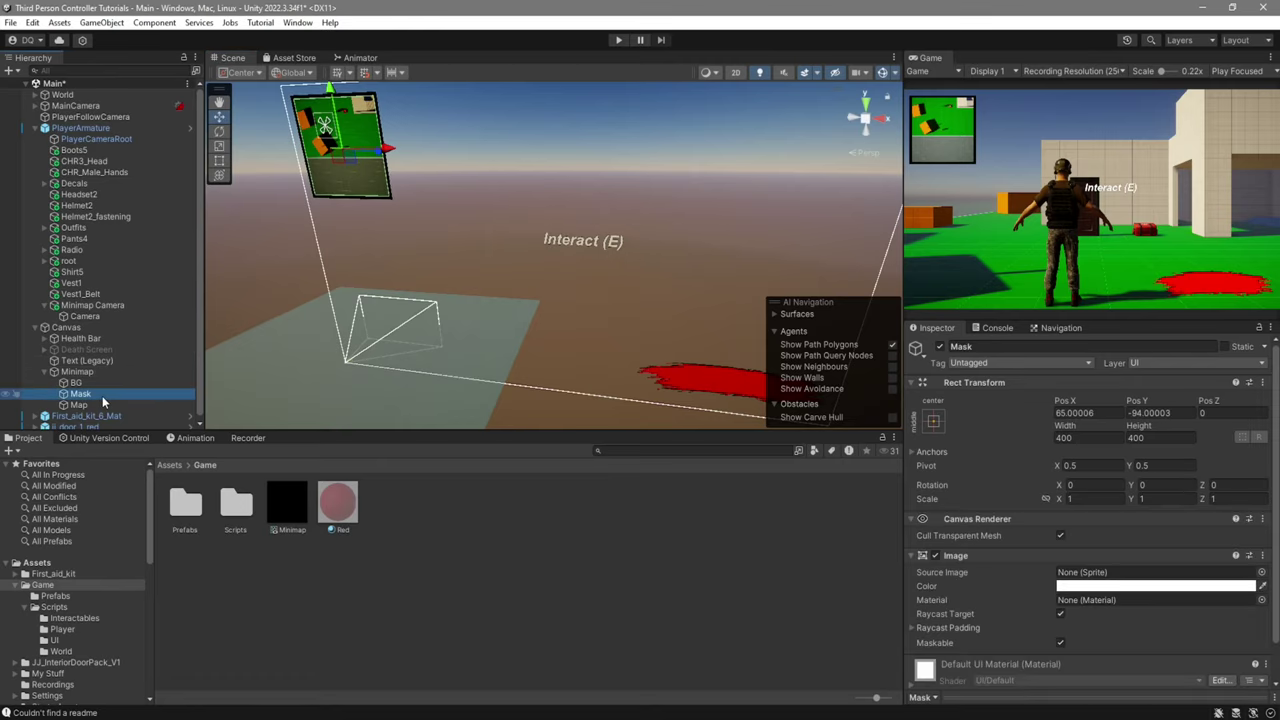
scroll(1145, 680, "down", 1)
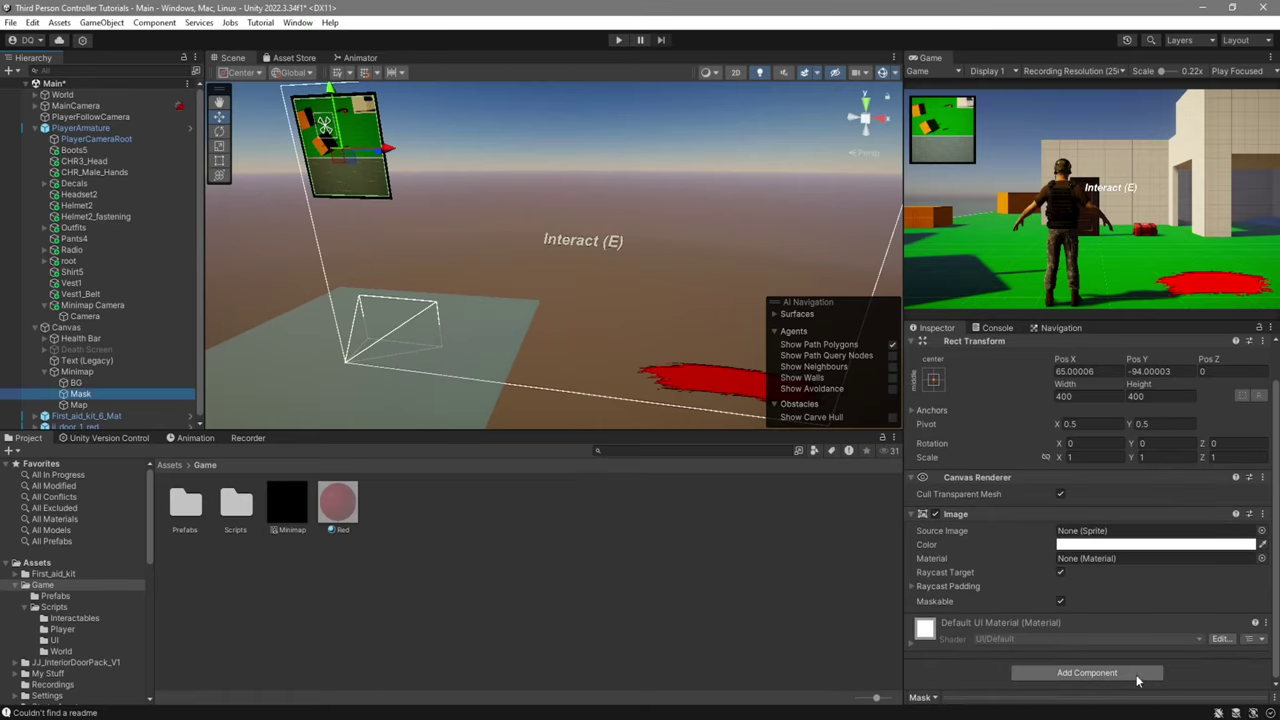
left_click(1087, 673)
type("mask")
key("Return")
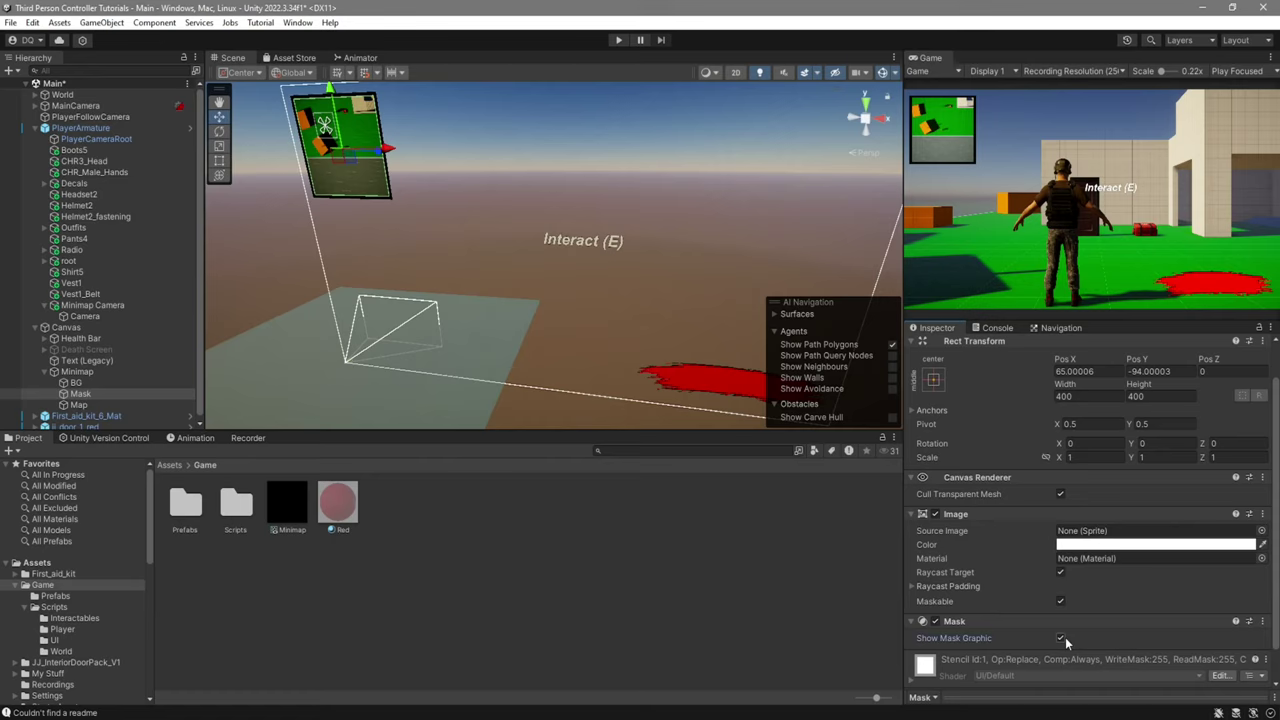
left_click(1060, 638)
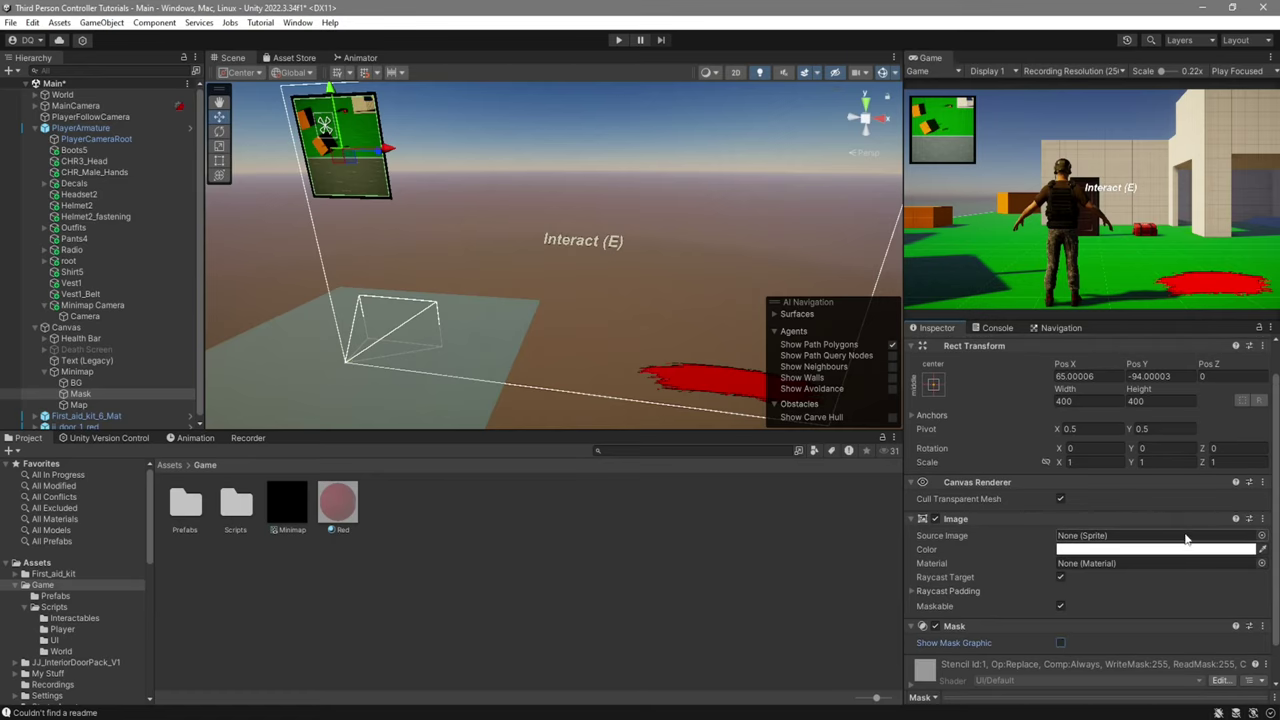
Set the Mask's source image to UI_Circle_Bevel_Base and make Map a child of Mask
left_click(1261, 535)
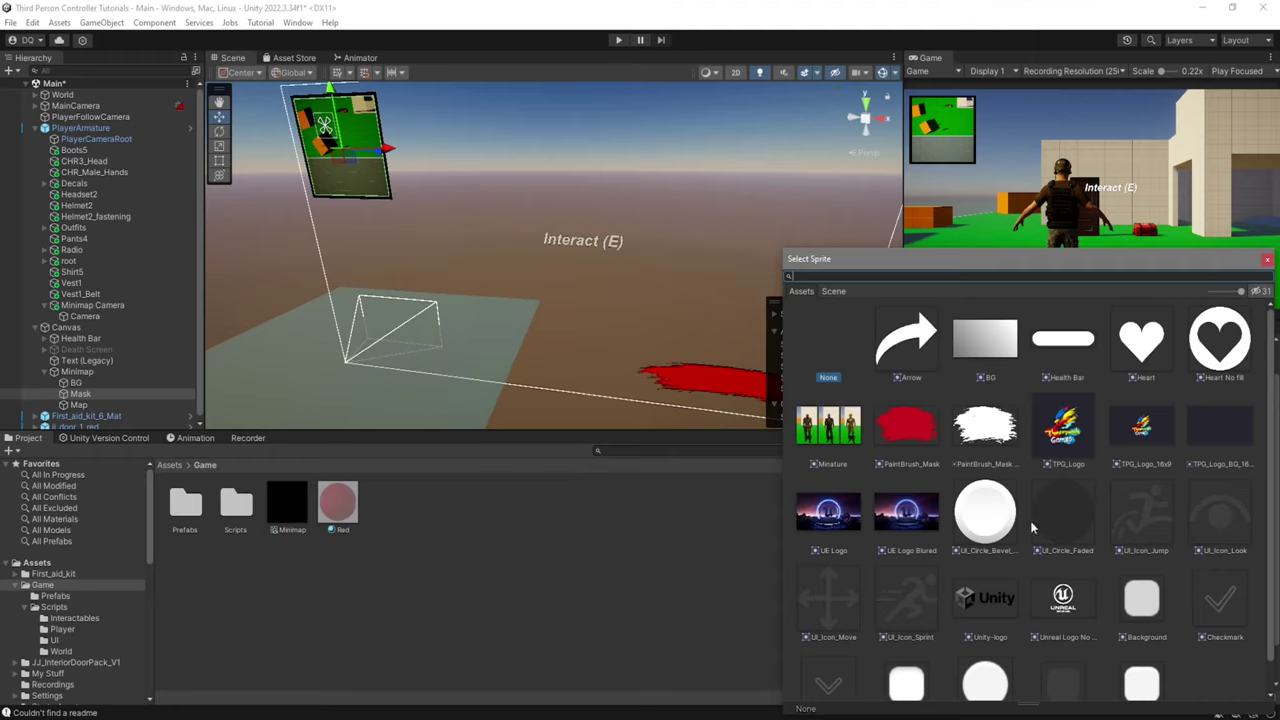
scroll(1030, 530, "down", 1)
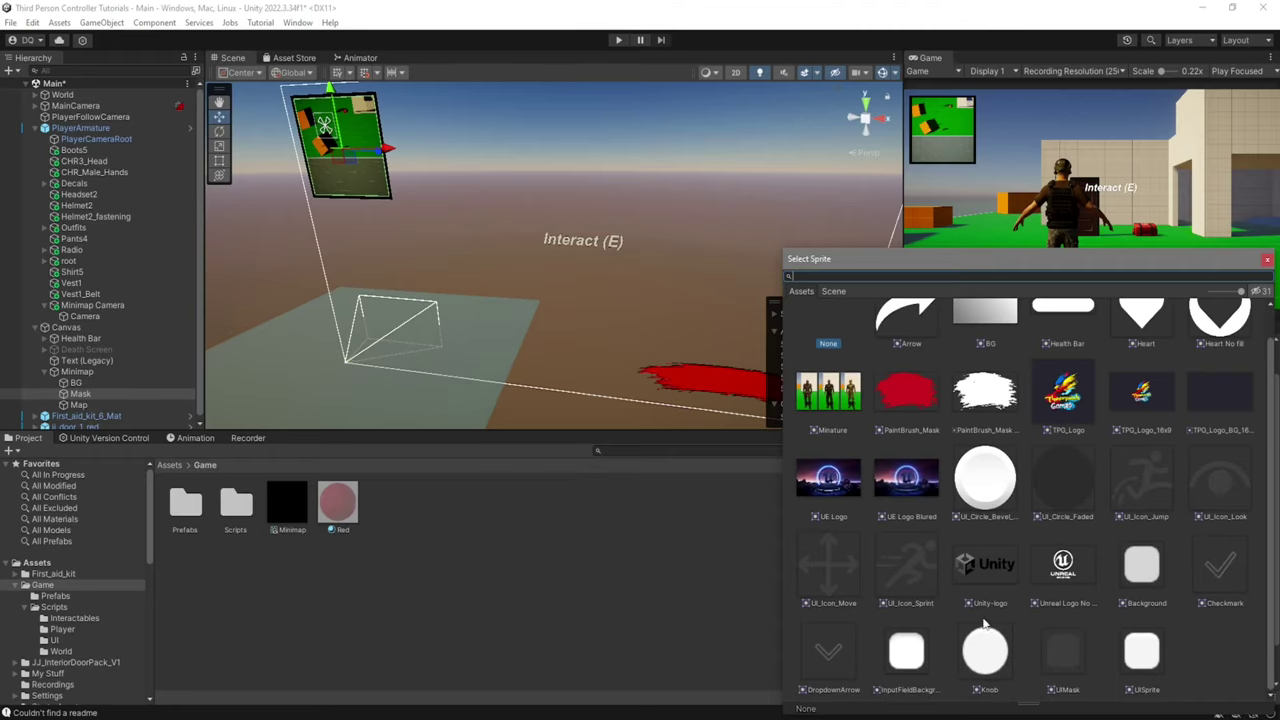
double_click(1010, 503)
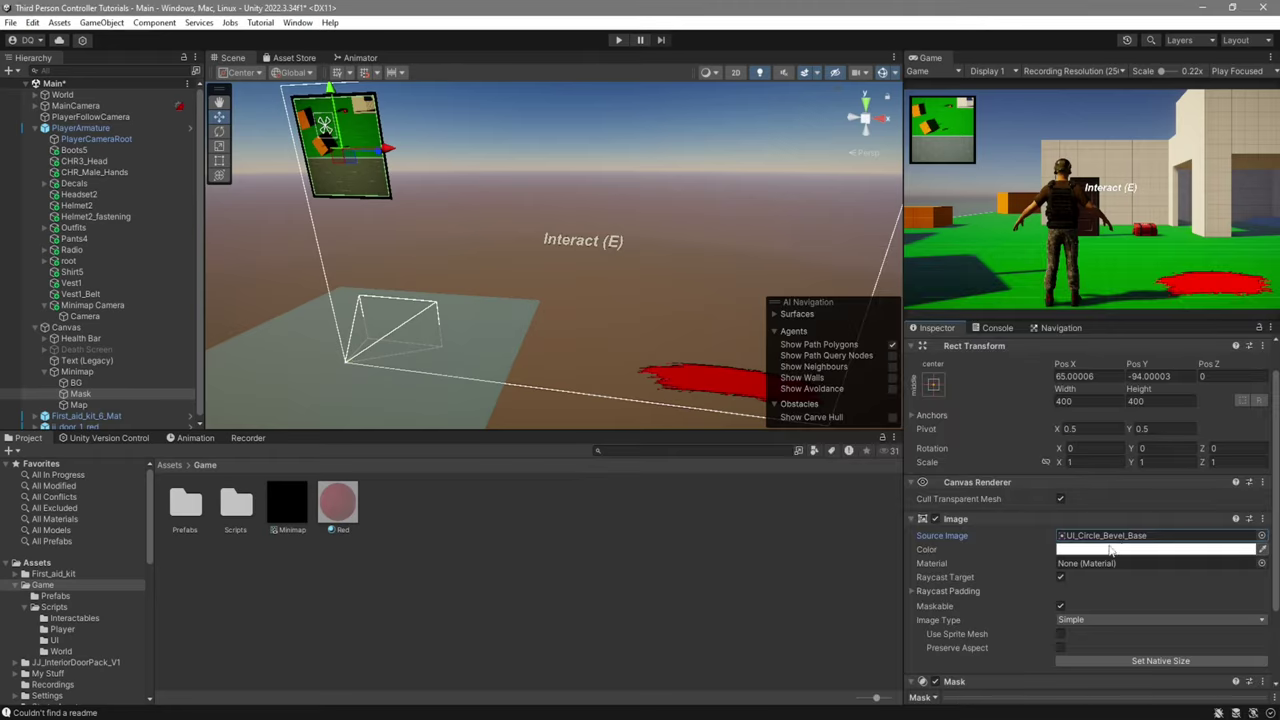
left_click_drag(99, 407, 84, 398)
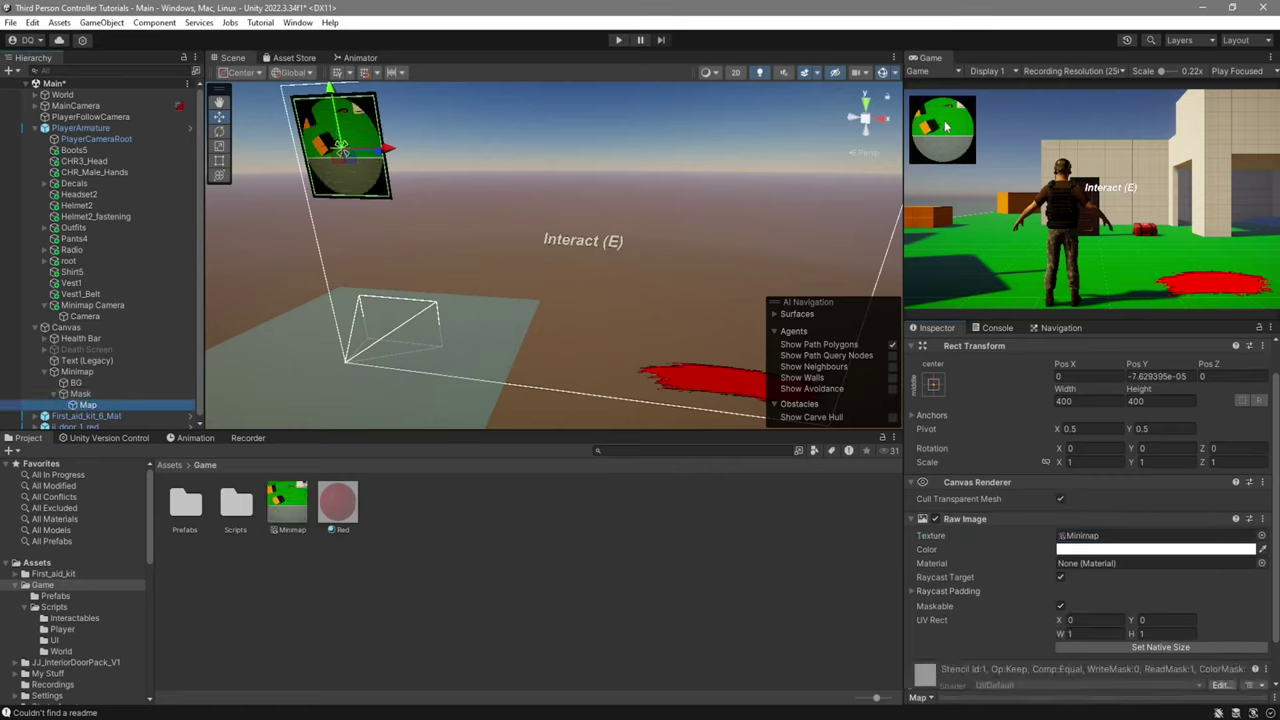
Set the BG object's source image to UI_Circle_Bevel_Base so the border is circular
left_click(120, 383)
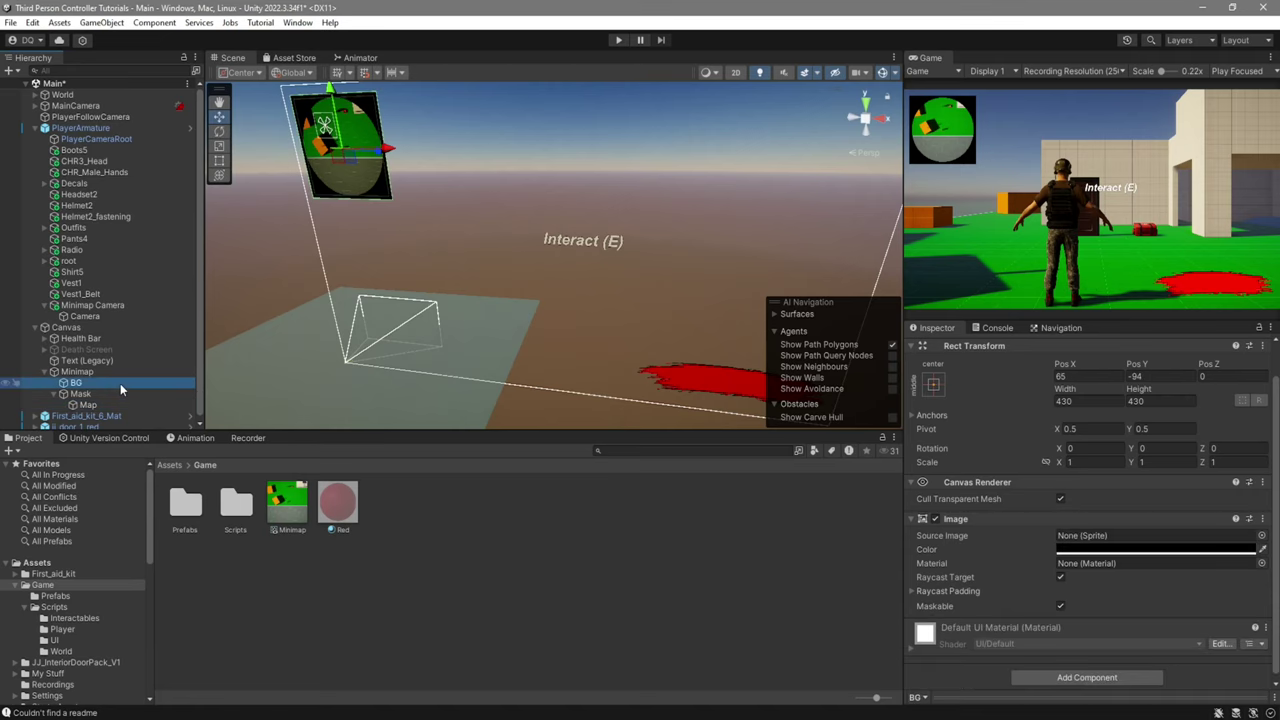
left_click(1261, 536)
double_click(990, 512)
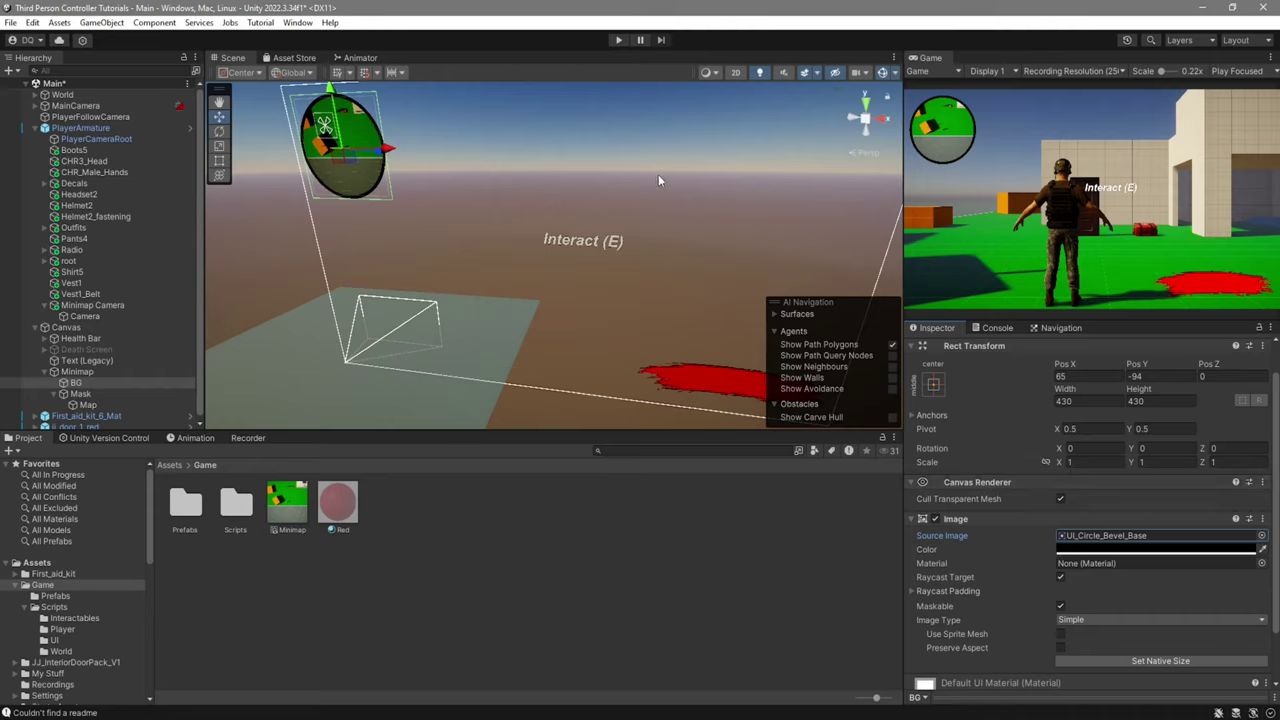
Move Minimap Camera out of PlayerArmature to the scene root and add the MinimapCamera script to it with PlayerArmature as target
left_click(130, 305)
left_click_drag(125, 311, 85, 123)
left_click(1138, 456)
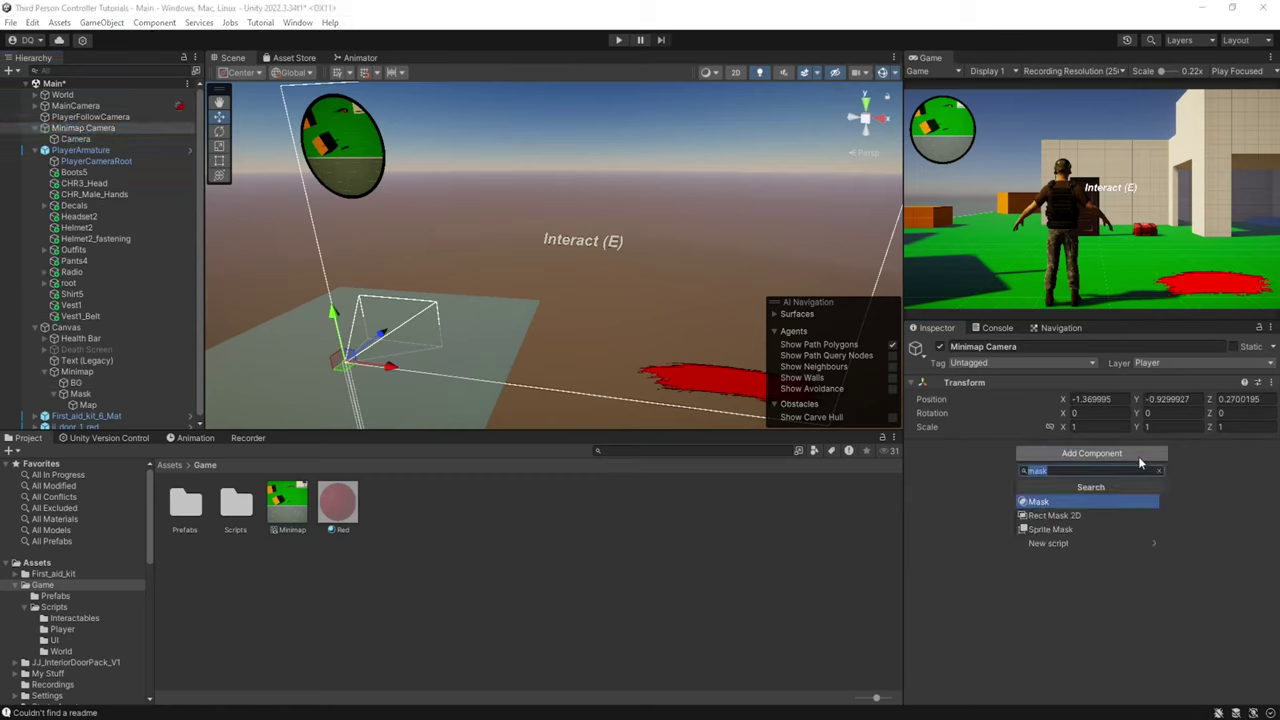
type("minimap")
key("Return")
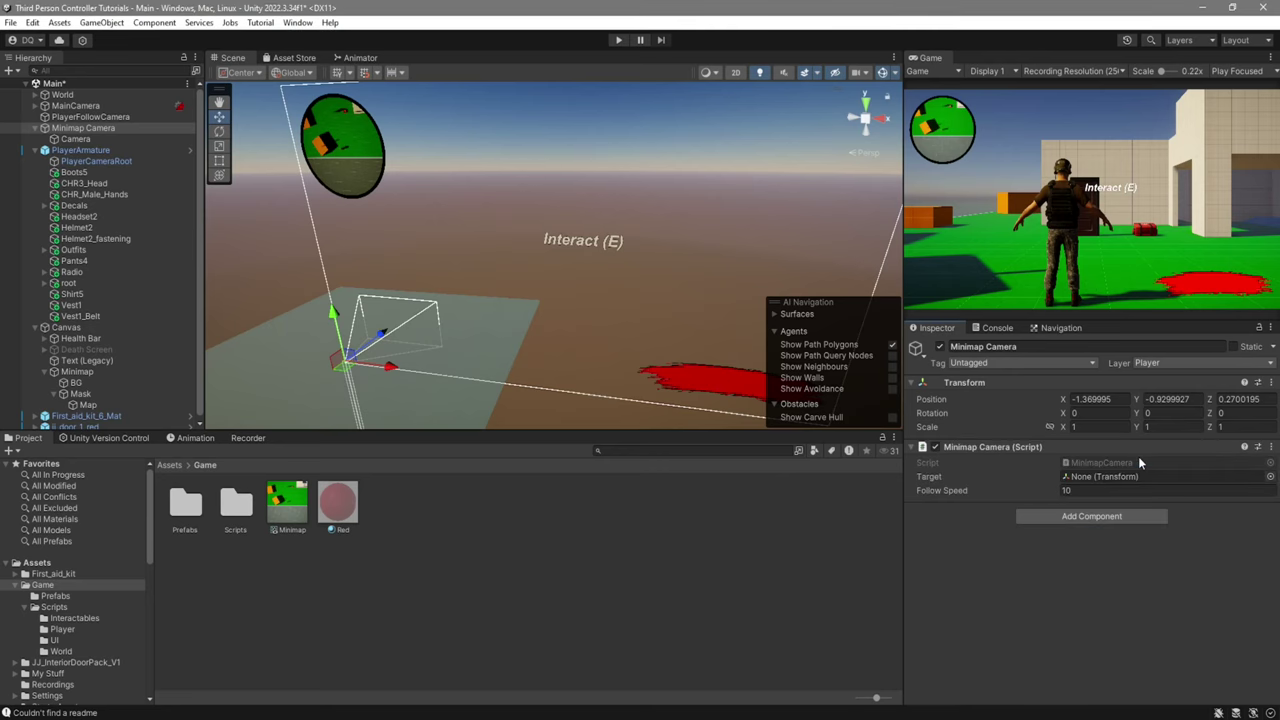
left_click_drag(80, 150, 1104, 476)
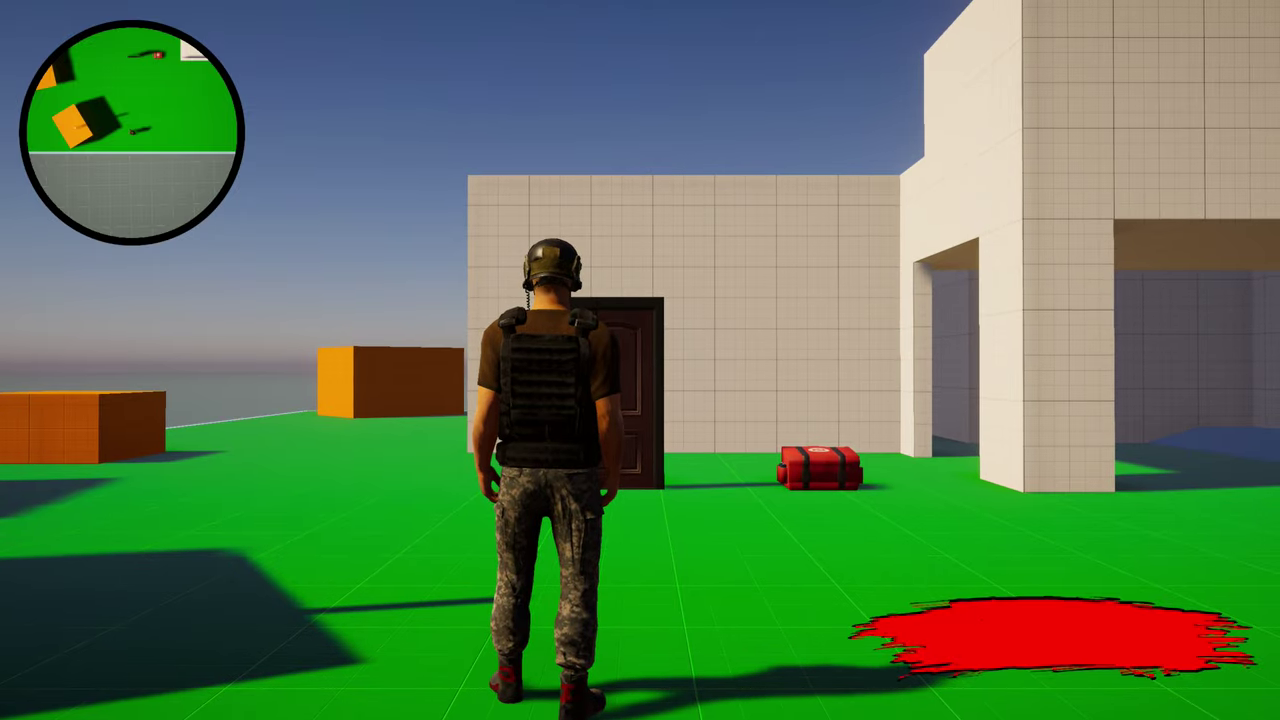
Run the character around in play mode to test that the circular minimap follows the player
key("w")
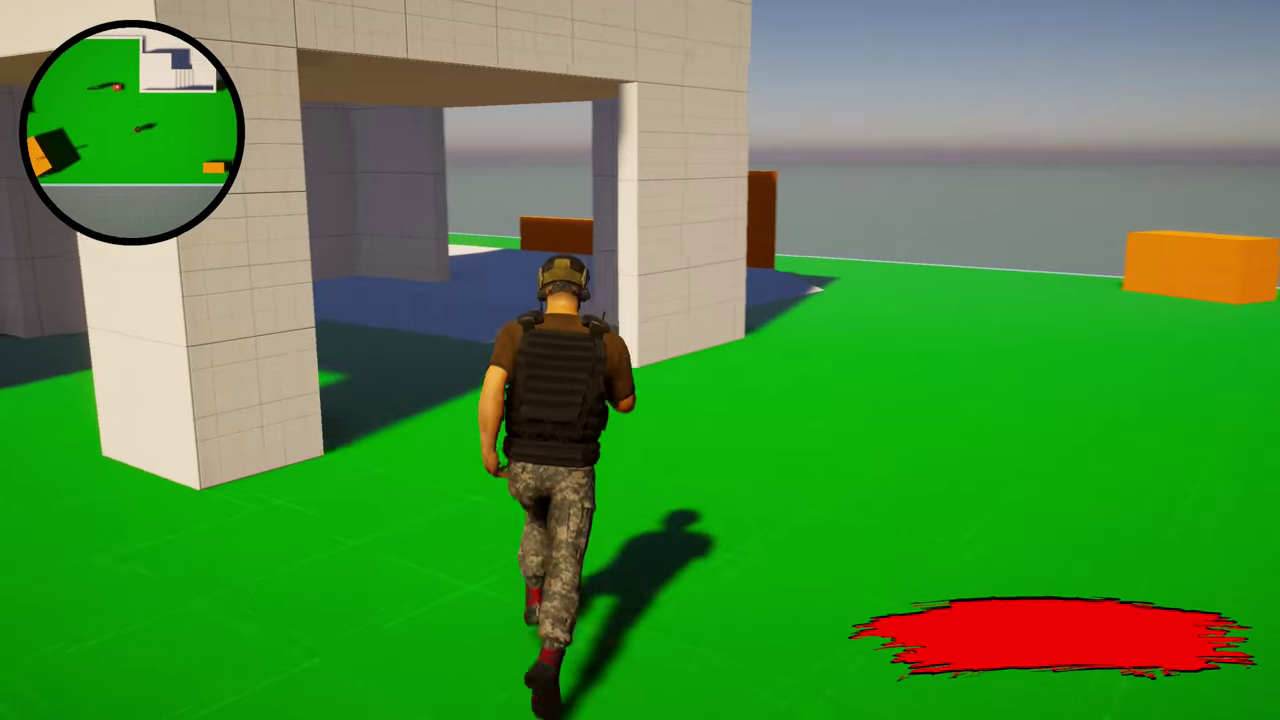
key("d")
key("a")
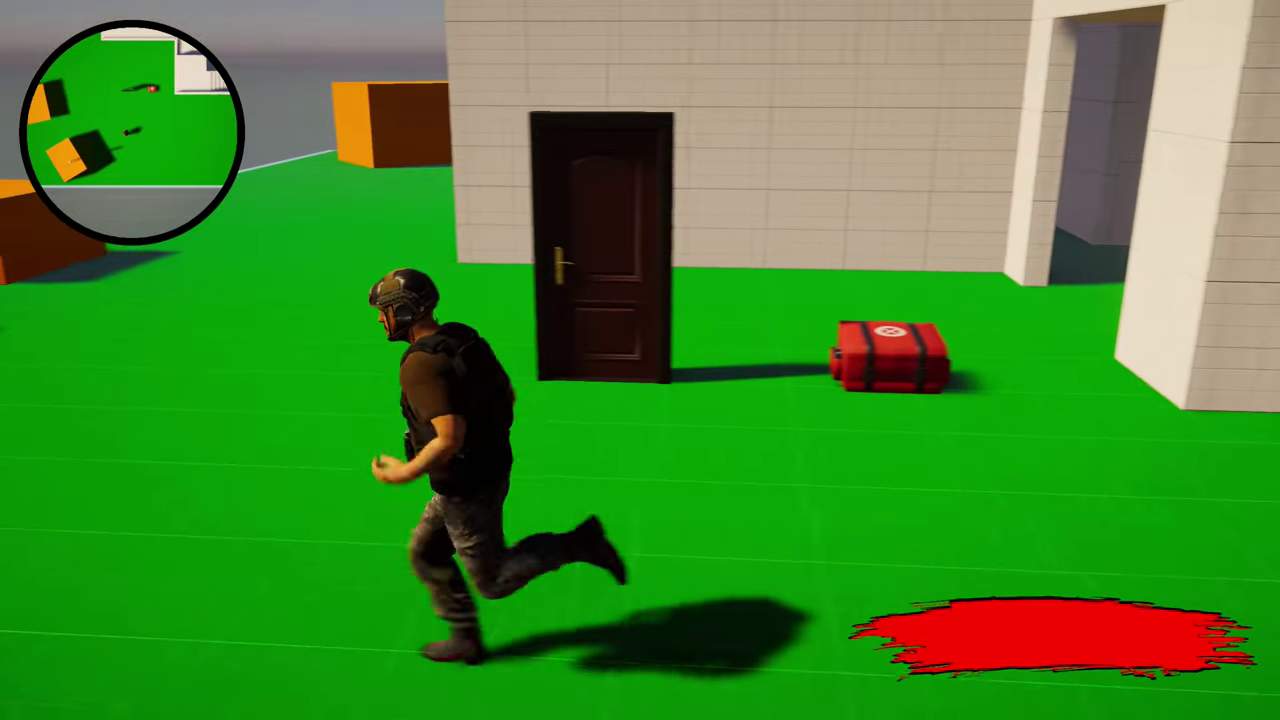
key("d")
key("w")
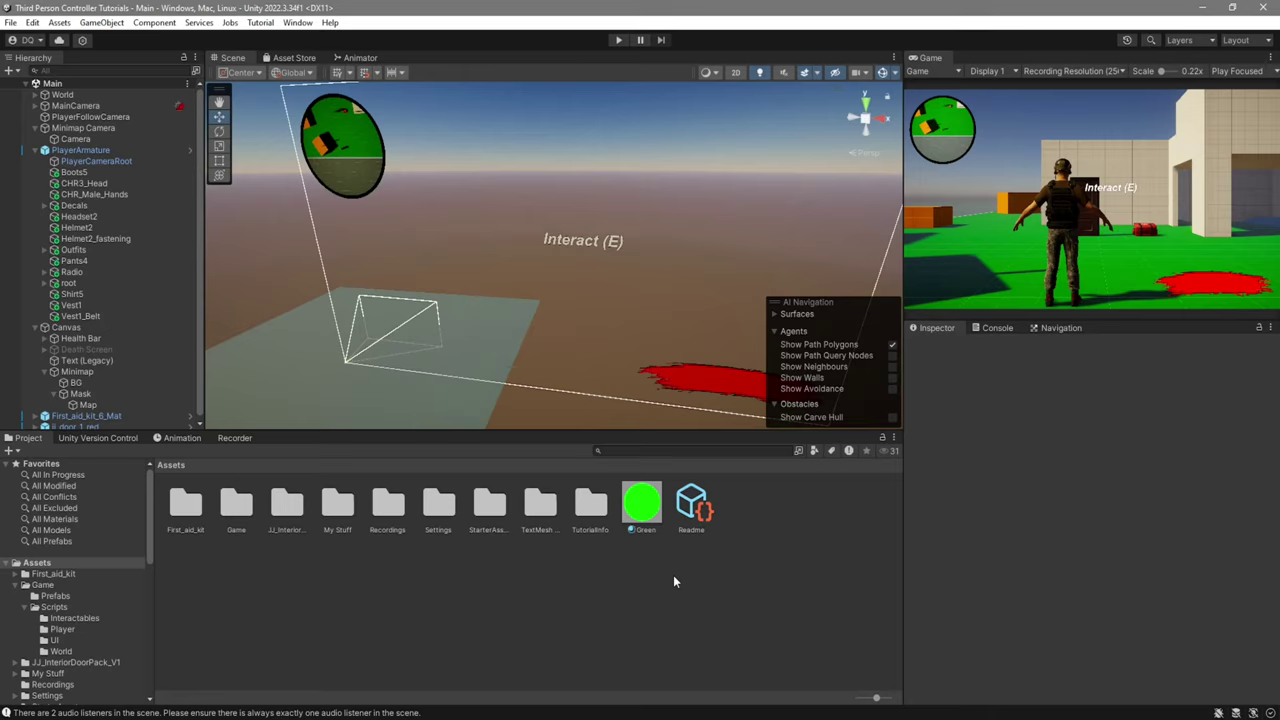
Add a new layer named Minimap as User Layer 9 in the project's tags and layers
left_click(80, 151)
left_click(1155, 363)
left_click(1187, 504)
left_click(1108, 557)
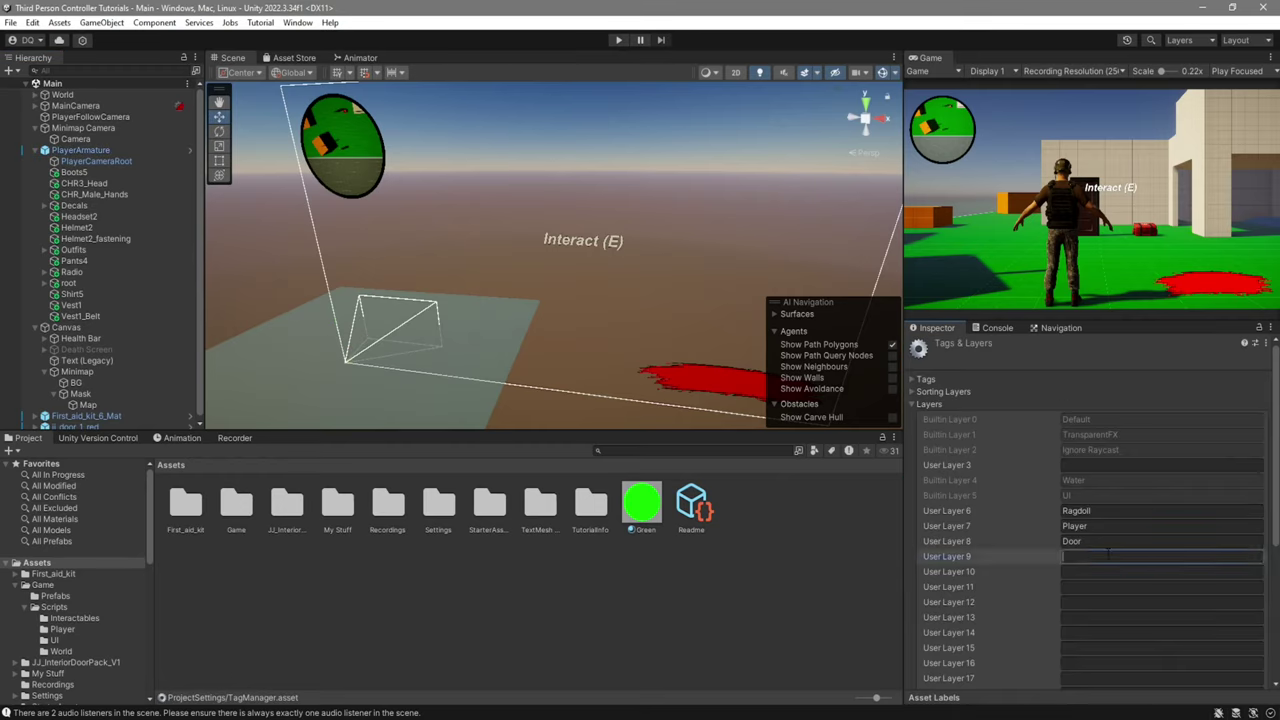
type("Minimap")
left_click(758, 607)
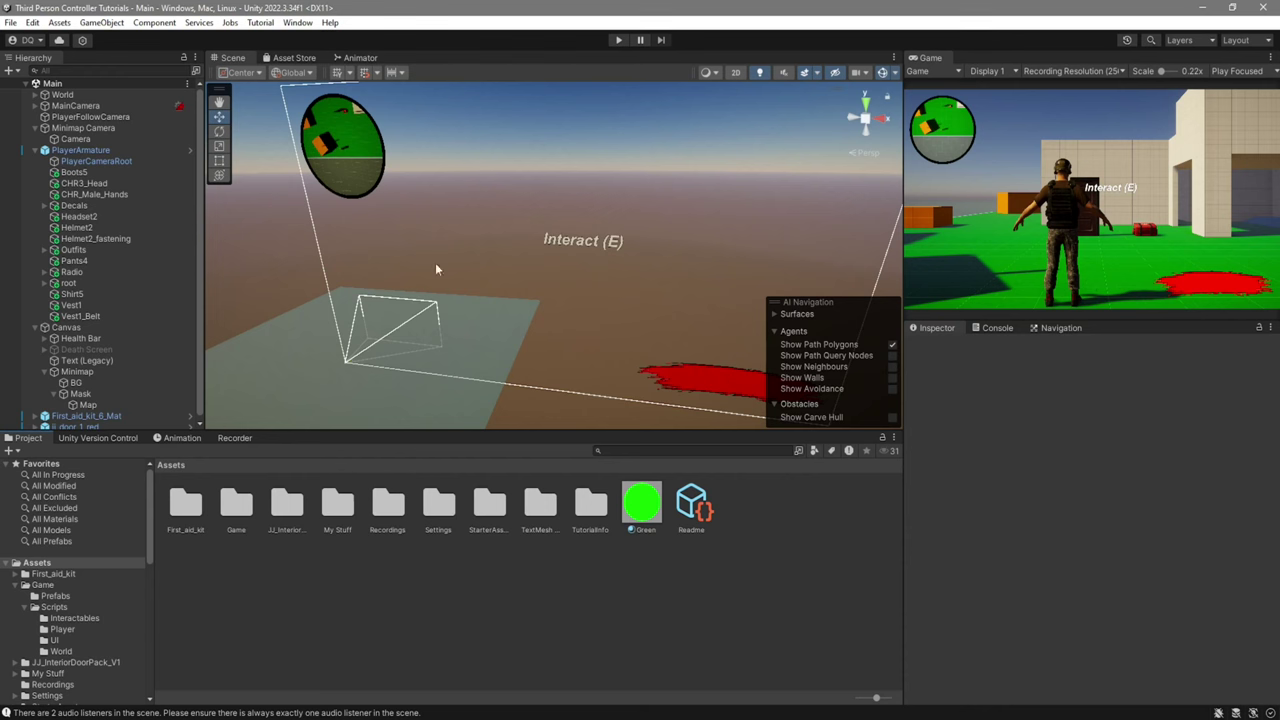
Add a UI canvas named Minimap Icon as a child of PlayerArmature
double_click(80, 150)
right_click(104, 153)
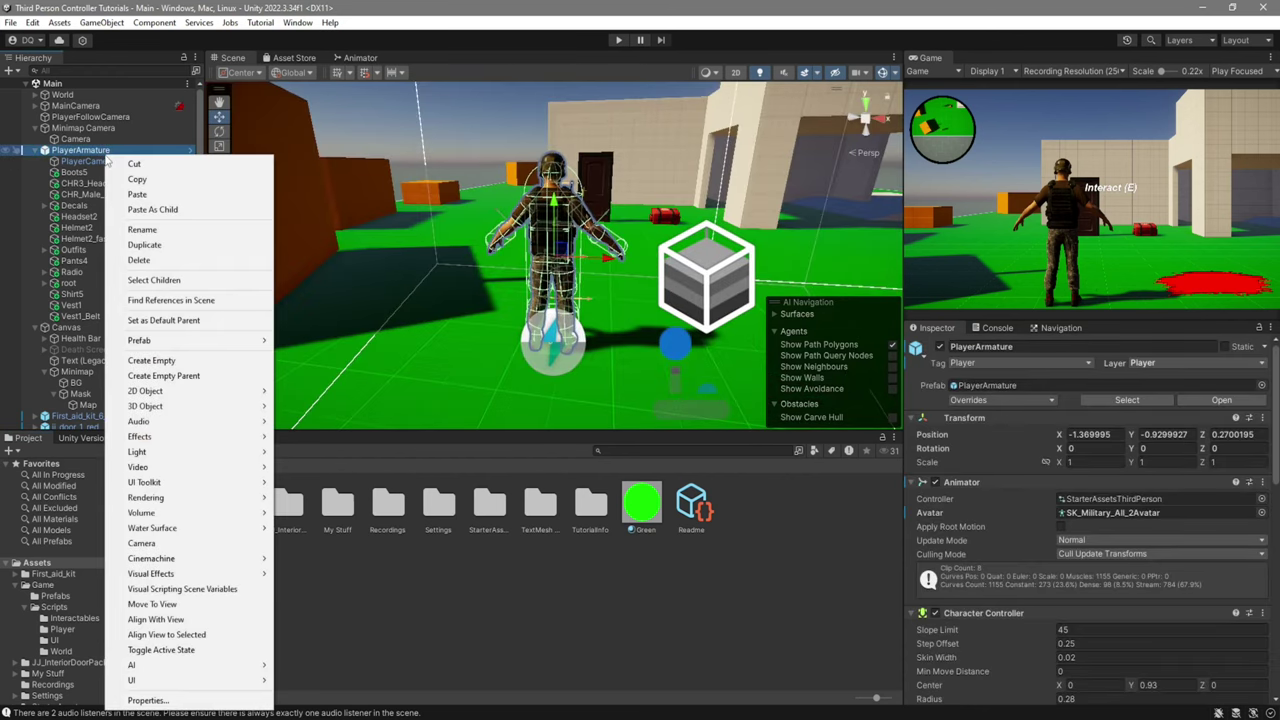
mouse_move(177, 682)
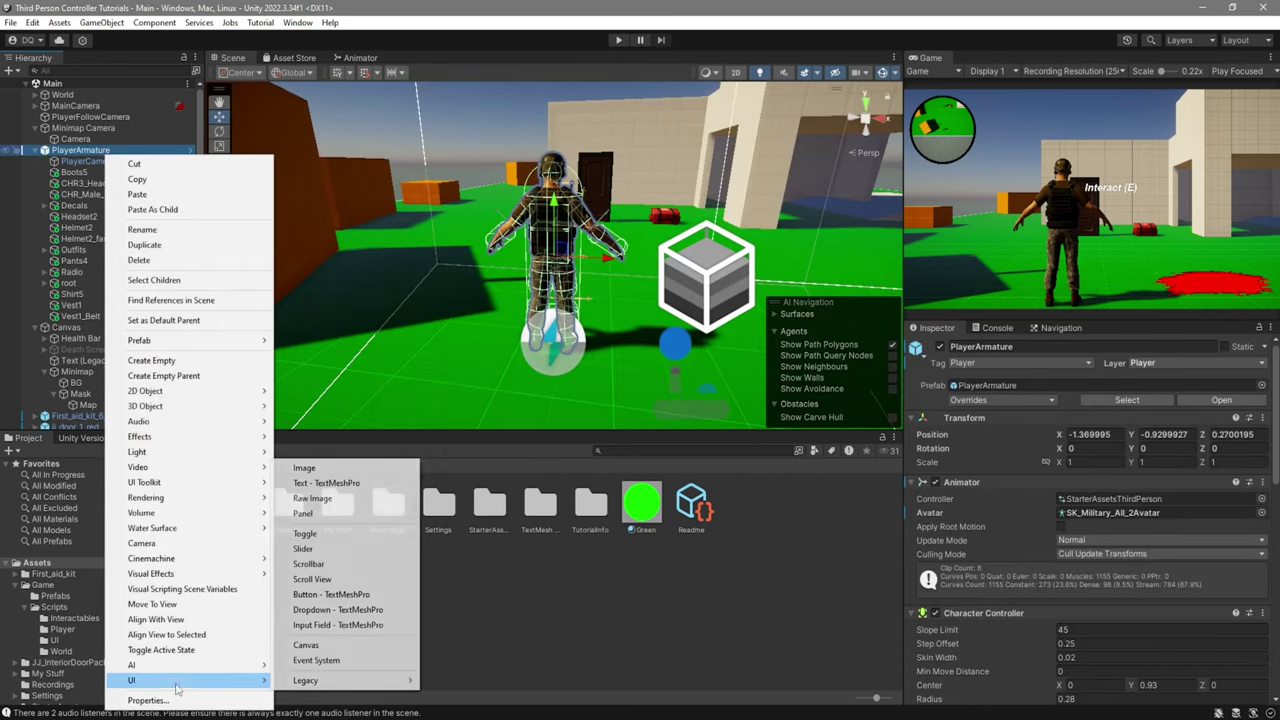
left_click(317, 650)
left_click(1000, 347)
type("Minimap Icon")
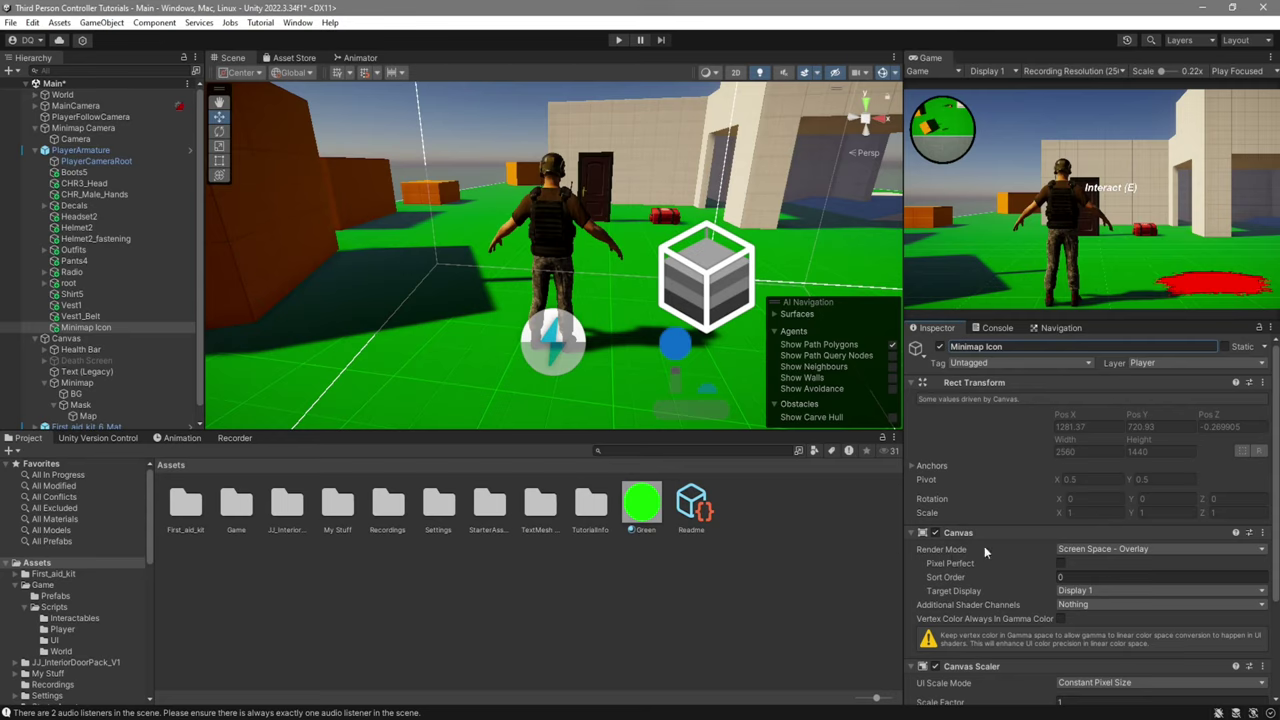
Set the Minimap Icon canvas to World Space render mode and its position to 0, 0, 0
left_click(1067, 552)
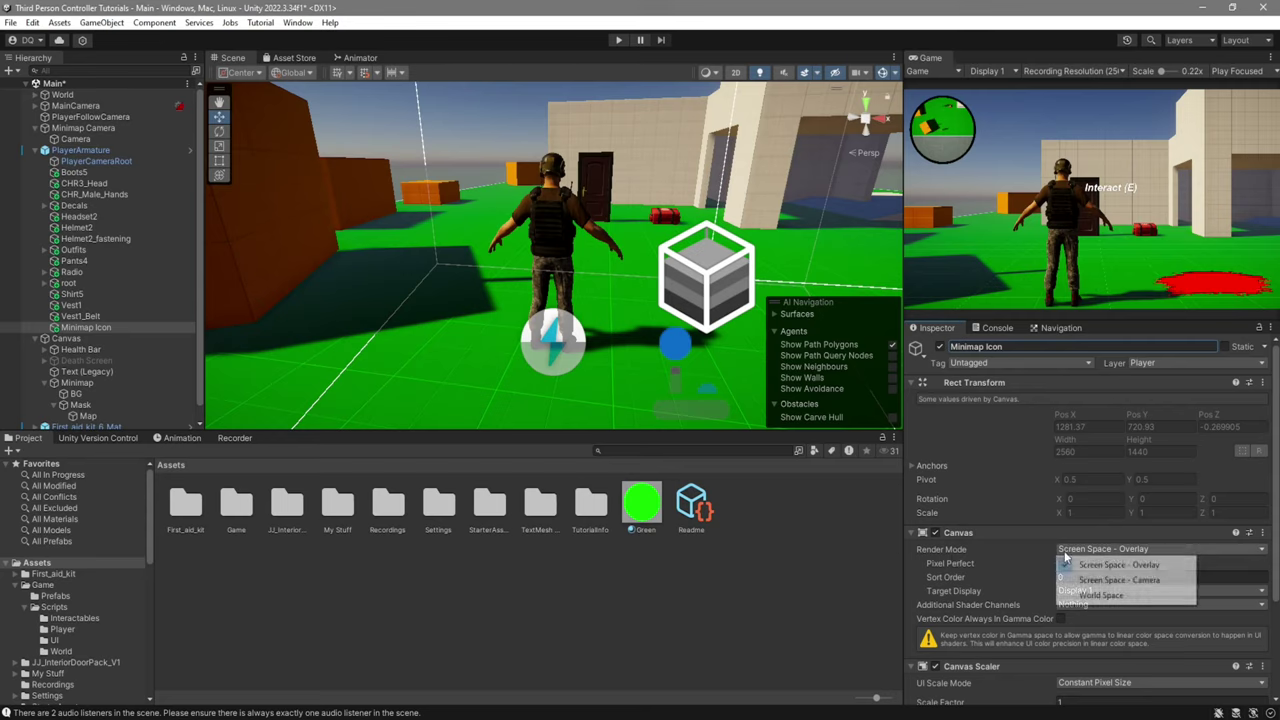
left_click(1106, 596)
left_click(1096, 413)
type("0")
key("Tab")
type("0")
key("Tab")
type("0")
Scale the Minimap Icon canvas down uniformly to about 0.0034 so it suits the player's size
right_click_drag(604, 330, 525, 395)
key("s")
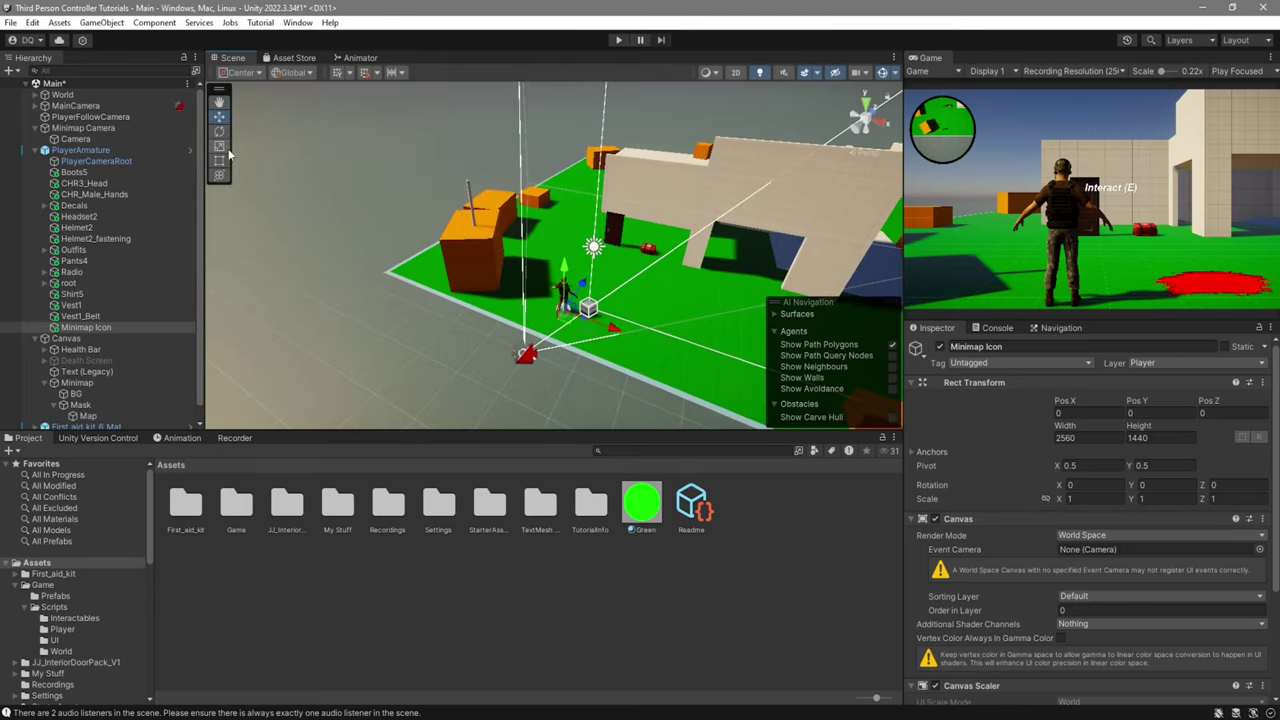
left_click(219, 145)
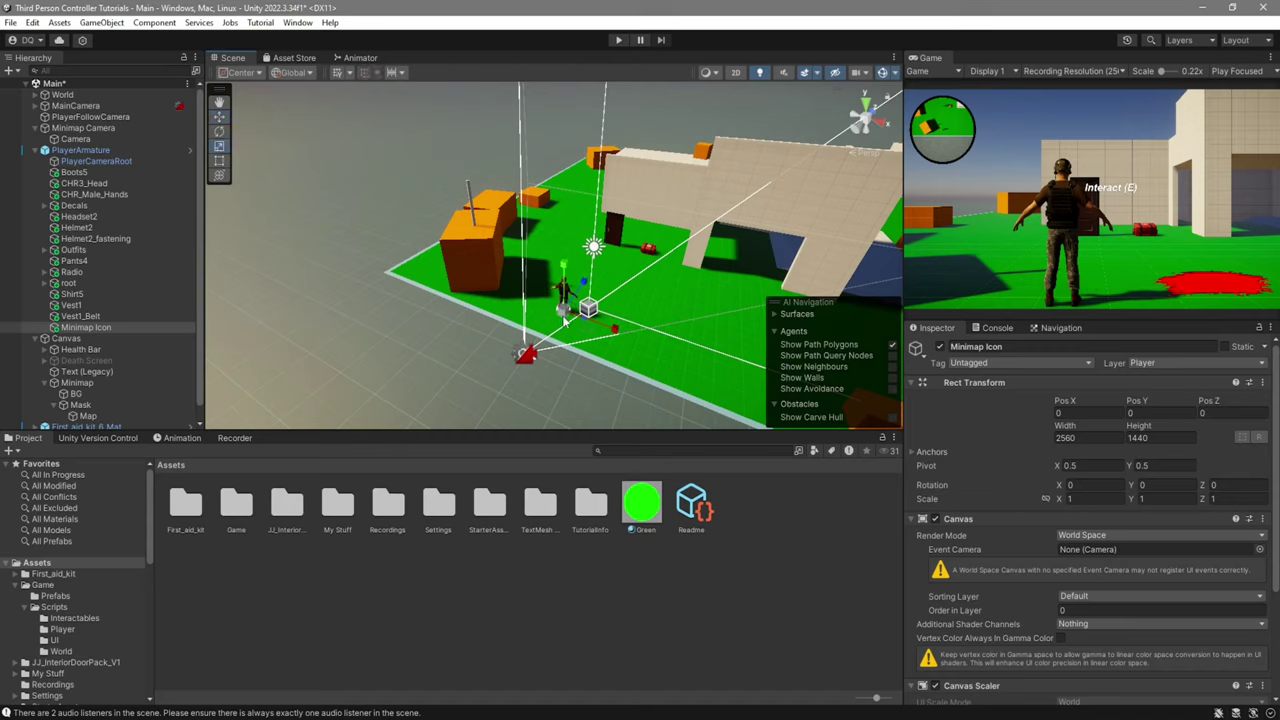
left_click_drag(564, 316, 482, 320)
right_click_drag(482, 320, 494, 340)
key("w")
left_click_drag(531, 327, 496, 334)
Add a UI image named Icon inside Minimap Icon and scale it up uniformly to about 8.62
right_click(93, 327)
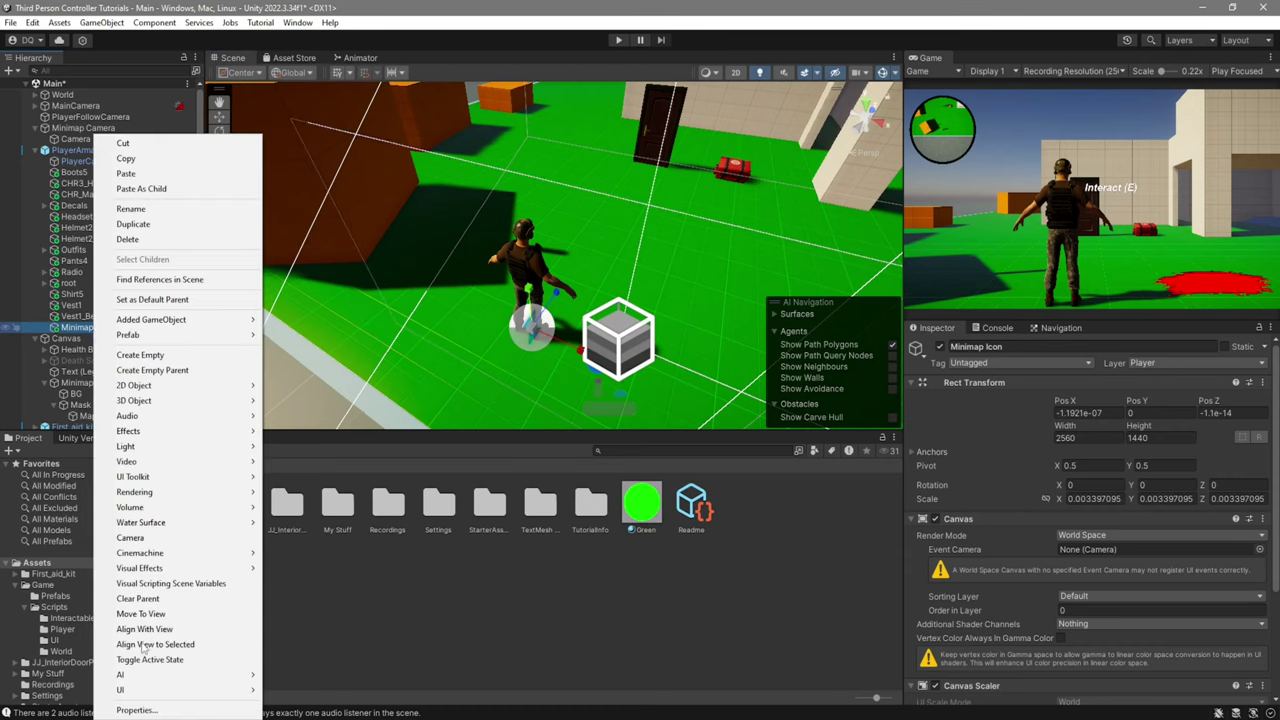
mouse_move(134, 689)
left_click(300, 476)
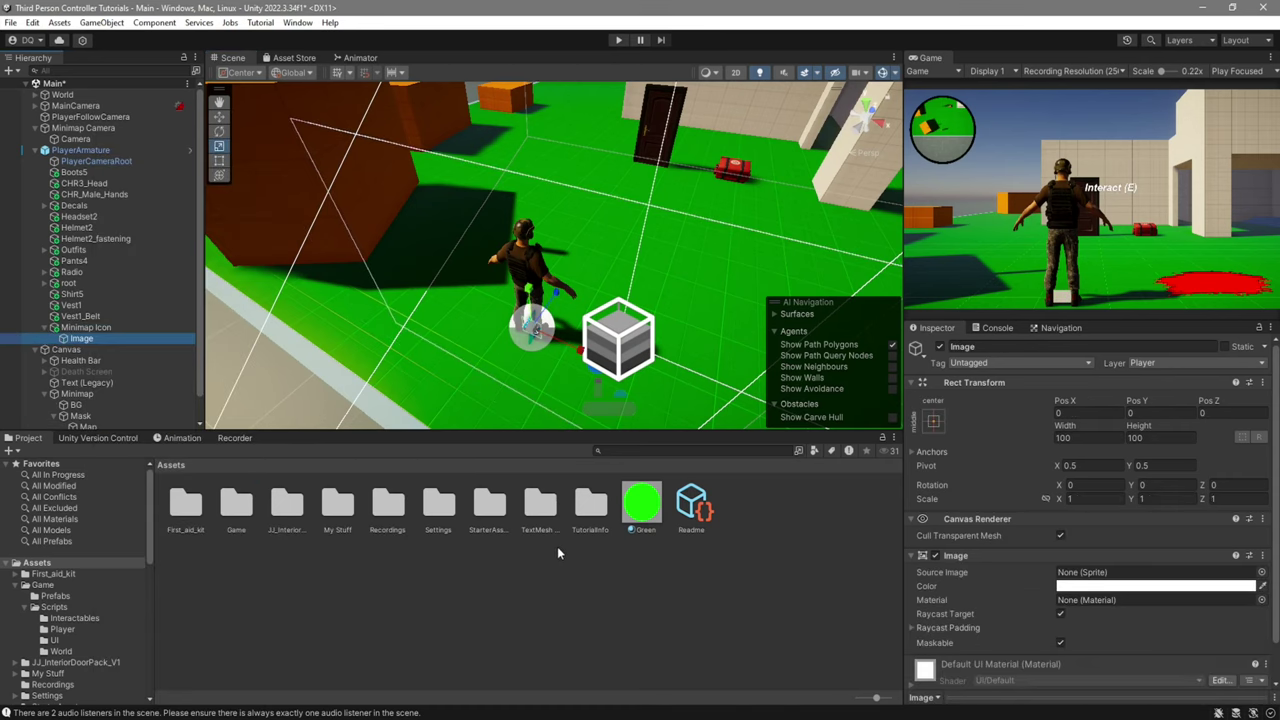
left_click(1082, 346)
type("Icon")
key("Return")
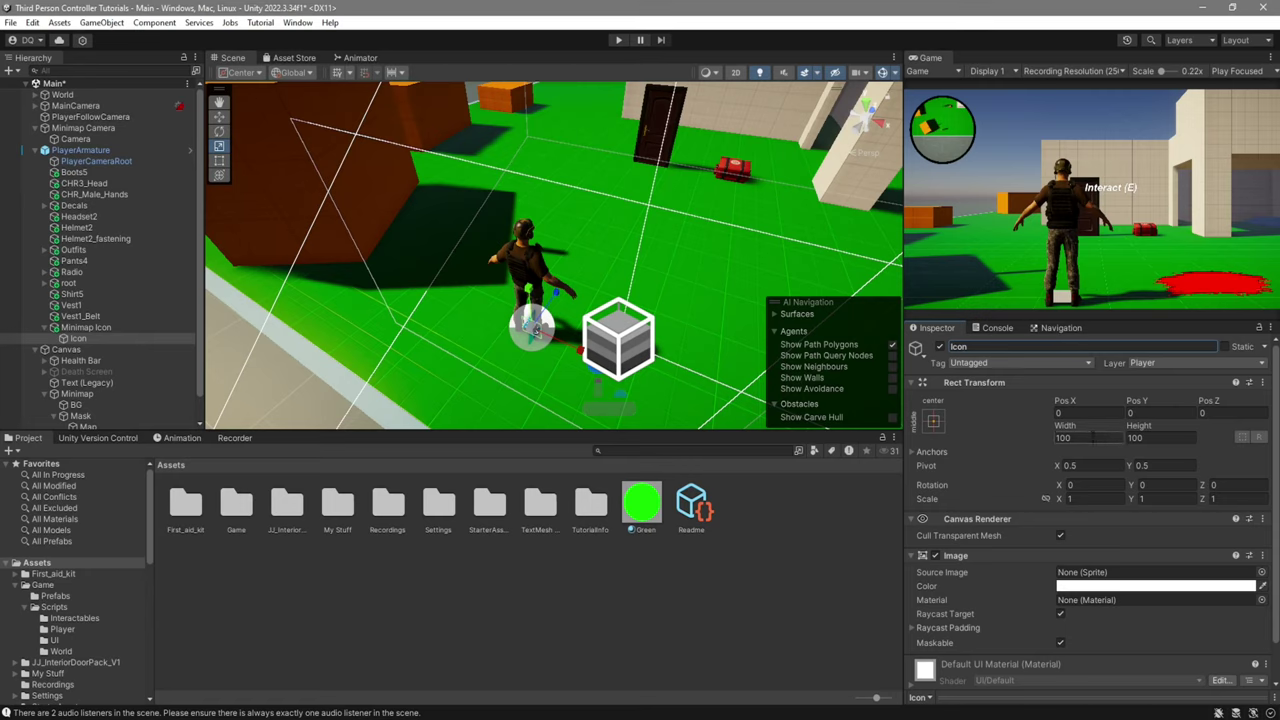
left_click_drag(535, 334, 1080, 346)
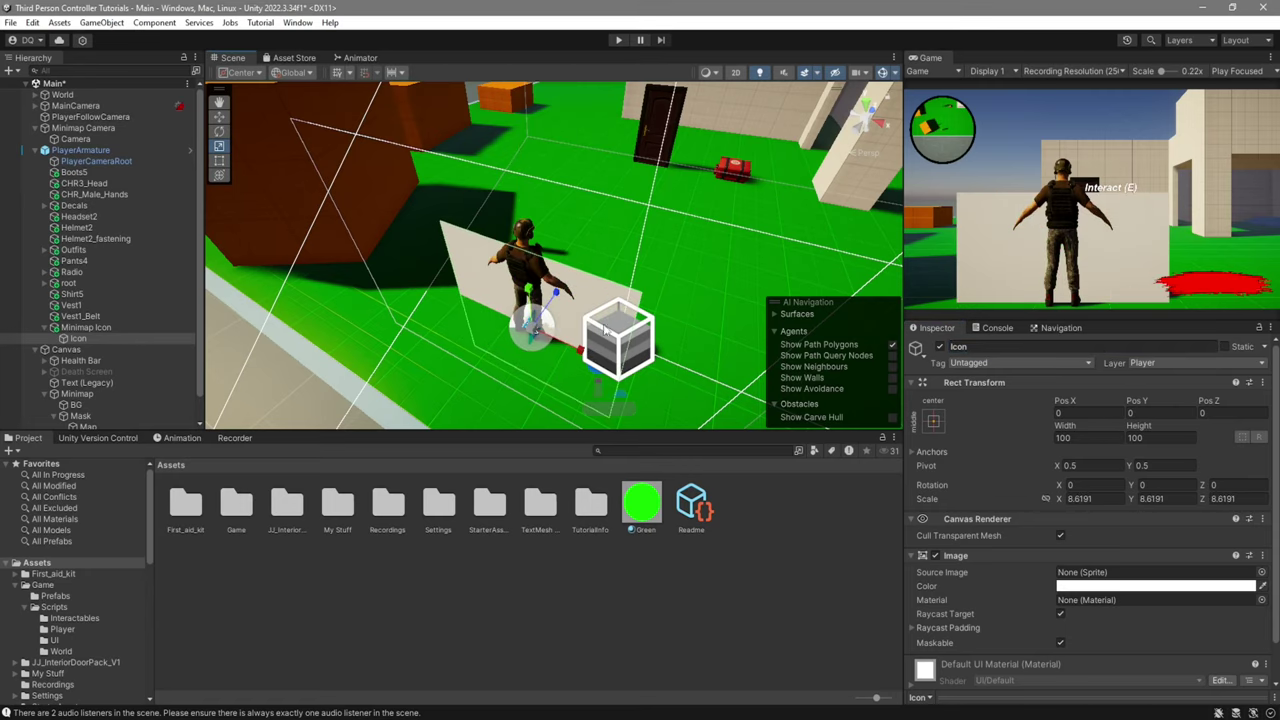
Rotate Minimap Icon to 90 degrees about X and raise it above the player's head to about Y 2.75
left_click(123, 327)
left_click(220, 133)
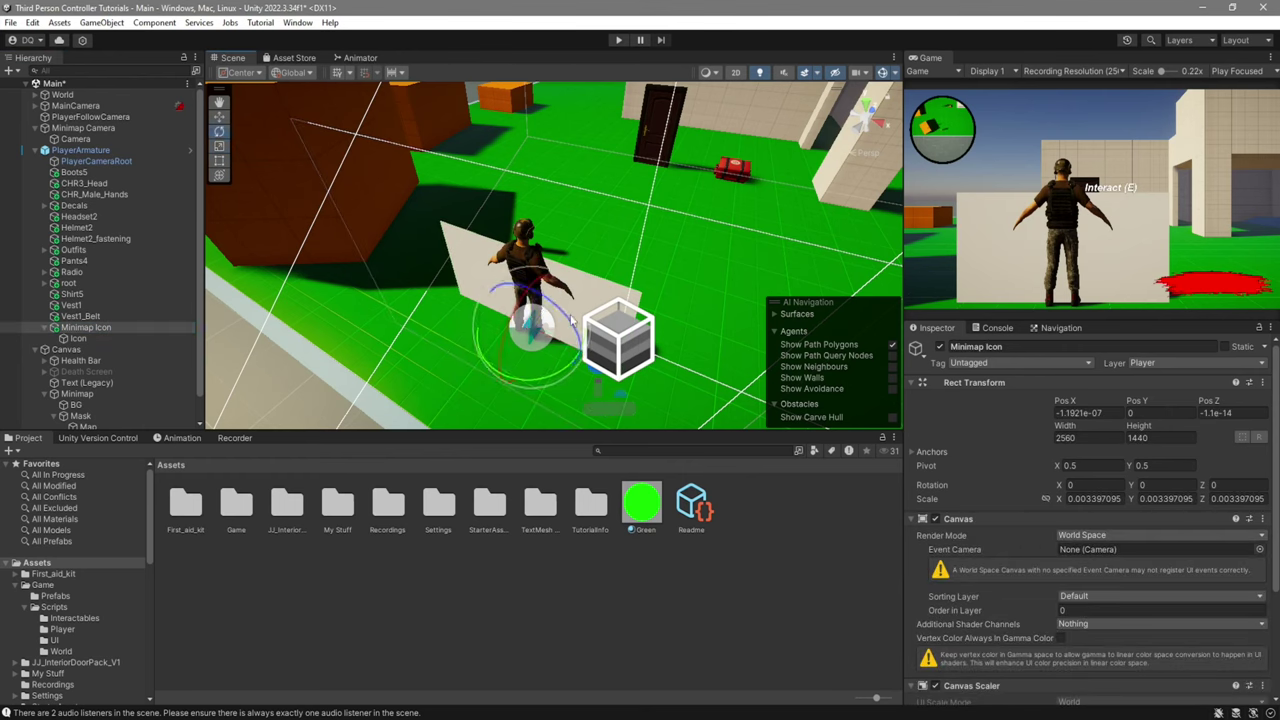
left_click_drag(600, 290, 330, 298, "alt")
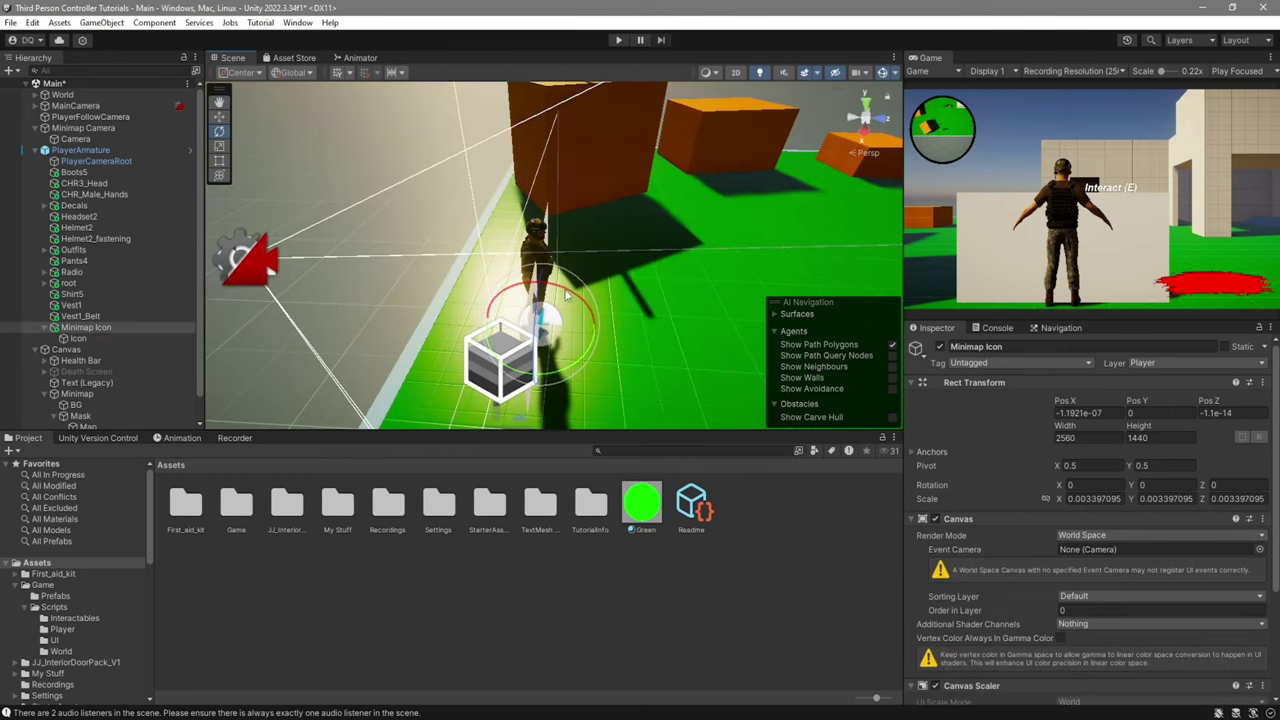
left_click_drag(566, 295, 722, 376, "ctrl")
key("w")
left_click_drag(536, 281, 520, 92)
Set the Icon's source image to UI_Circle_Bevel_Base and check the minimap in the maximized game view
scroll(1172, 529, "down", 3)
left_click(78, 338)
left_click(1263, 540)
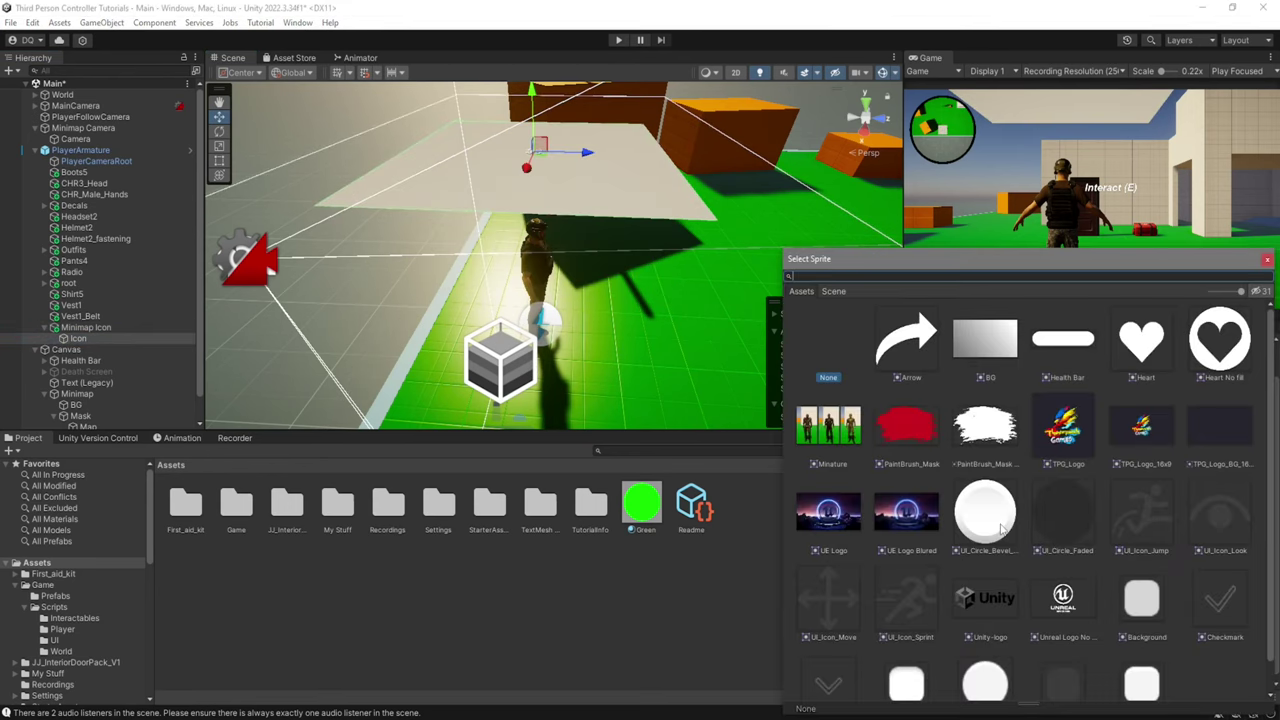
left_click(1001, 530)
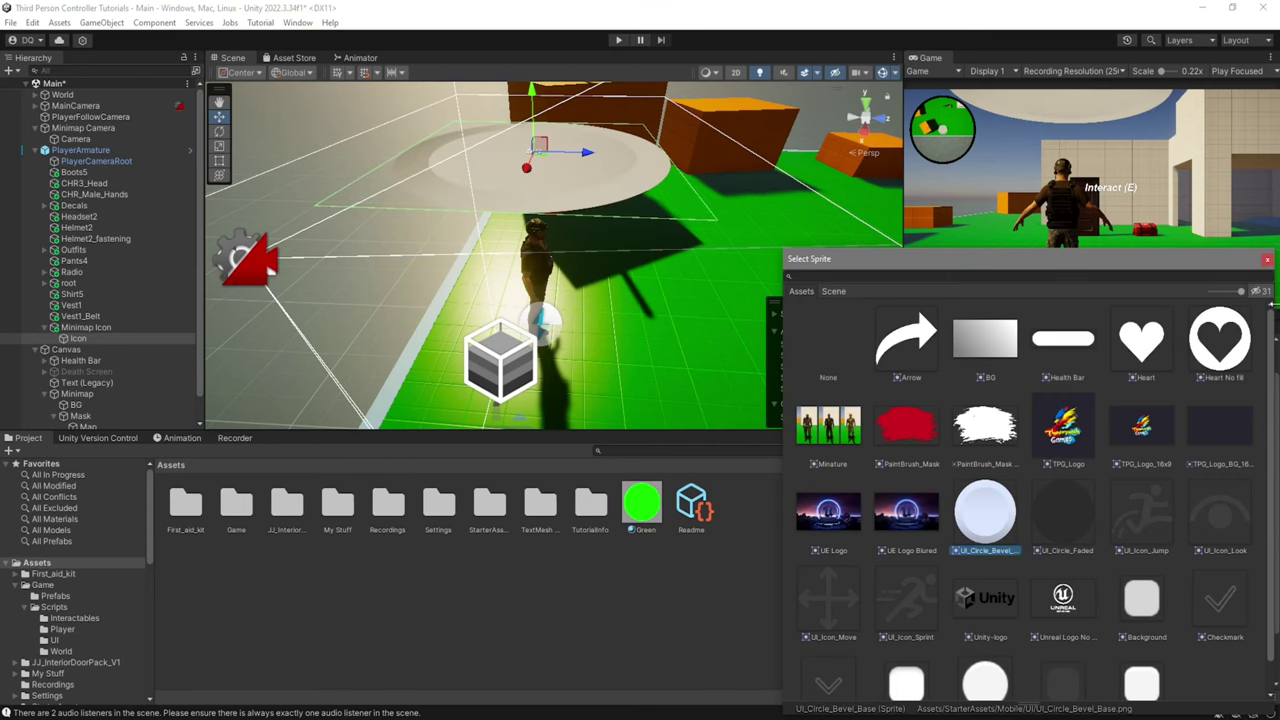
left_click(1267, 260)
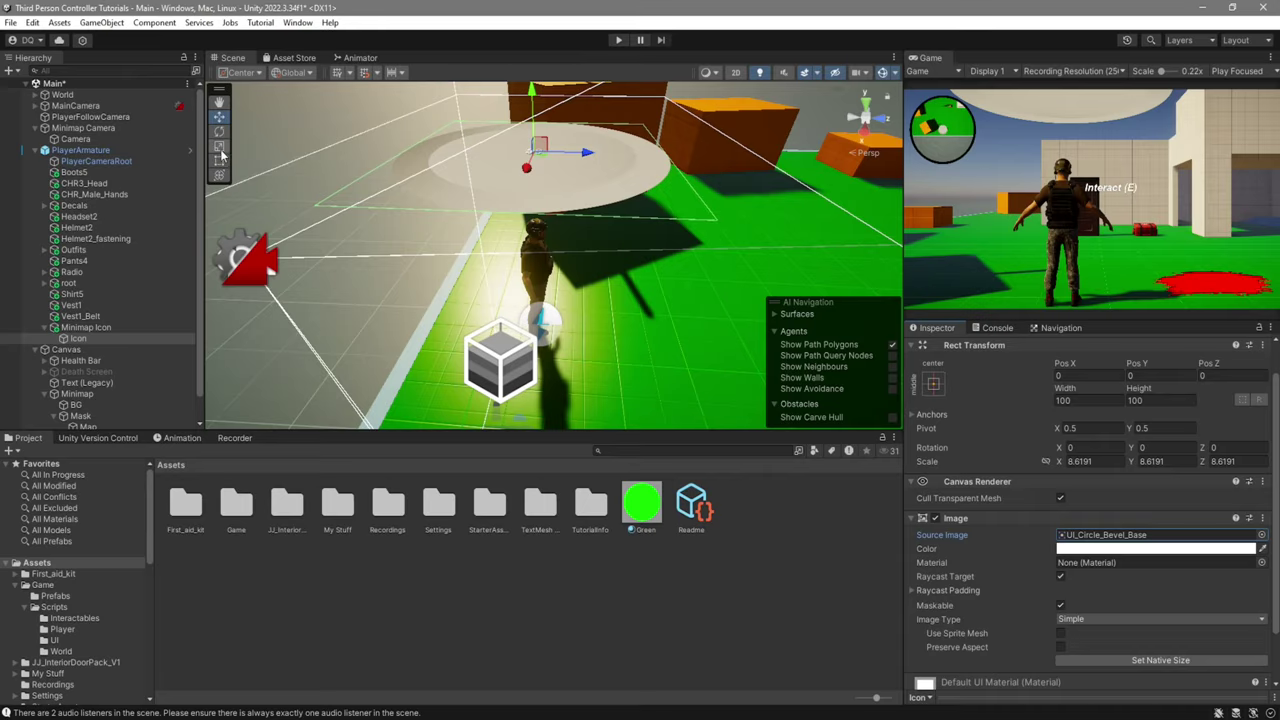
key("shift+space")
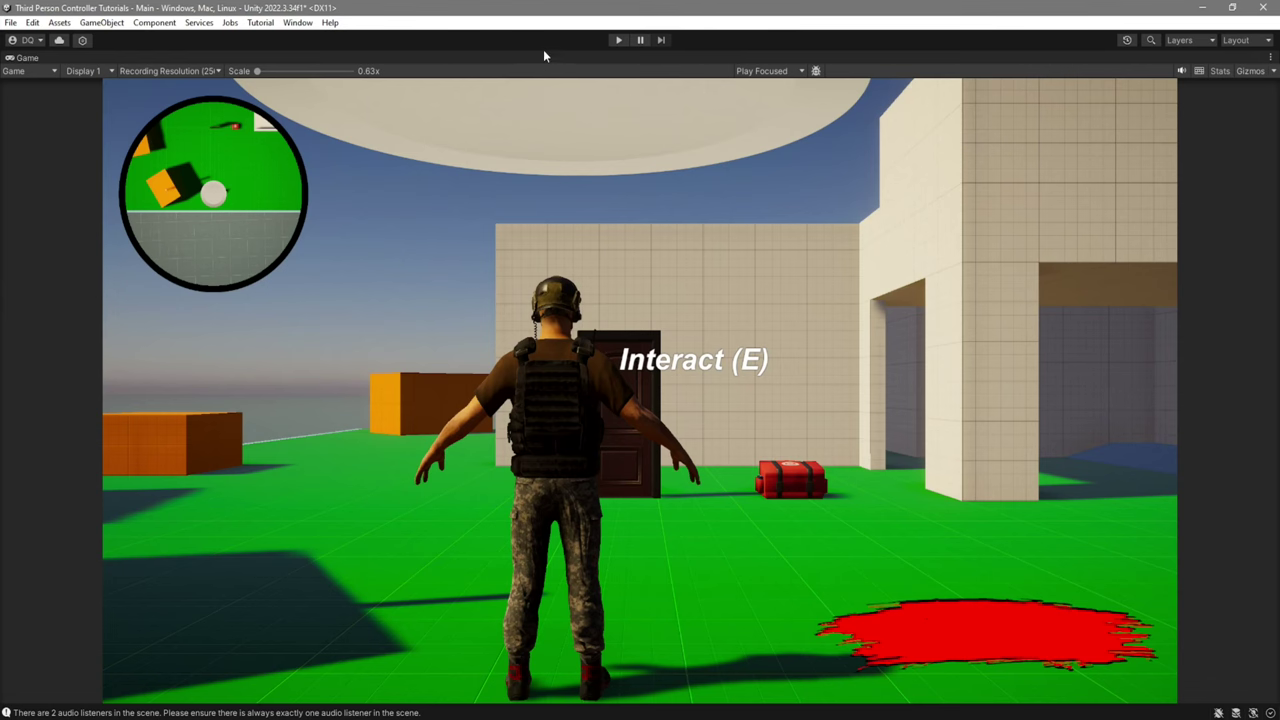
key("shift+space")
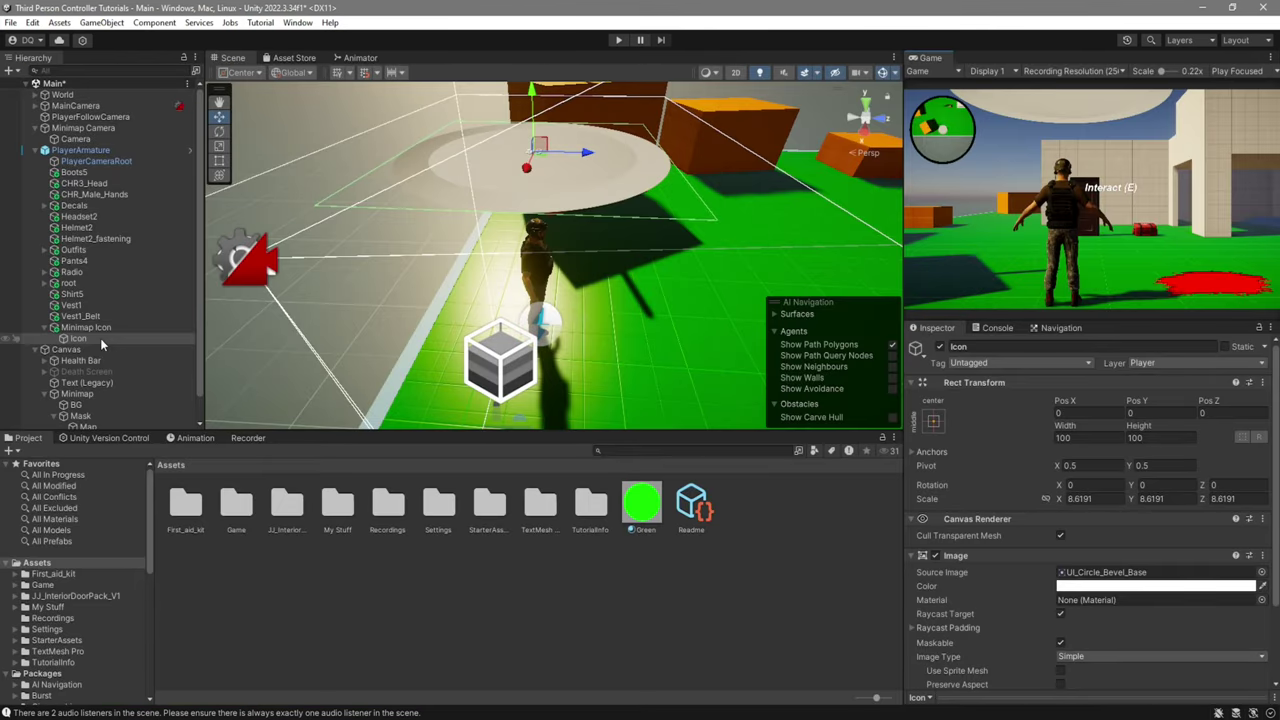
Assign the Minimap layer to Minimap Icon and its child objects
left_click(88, 330)
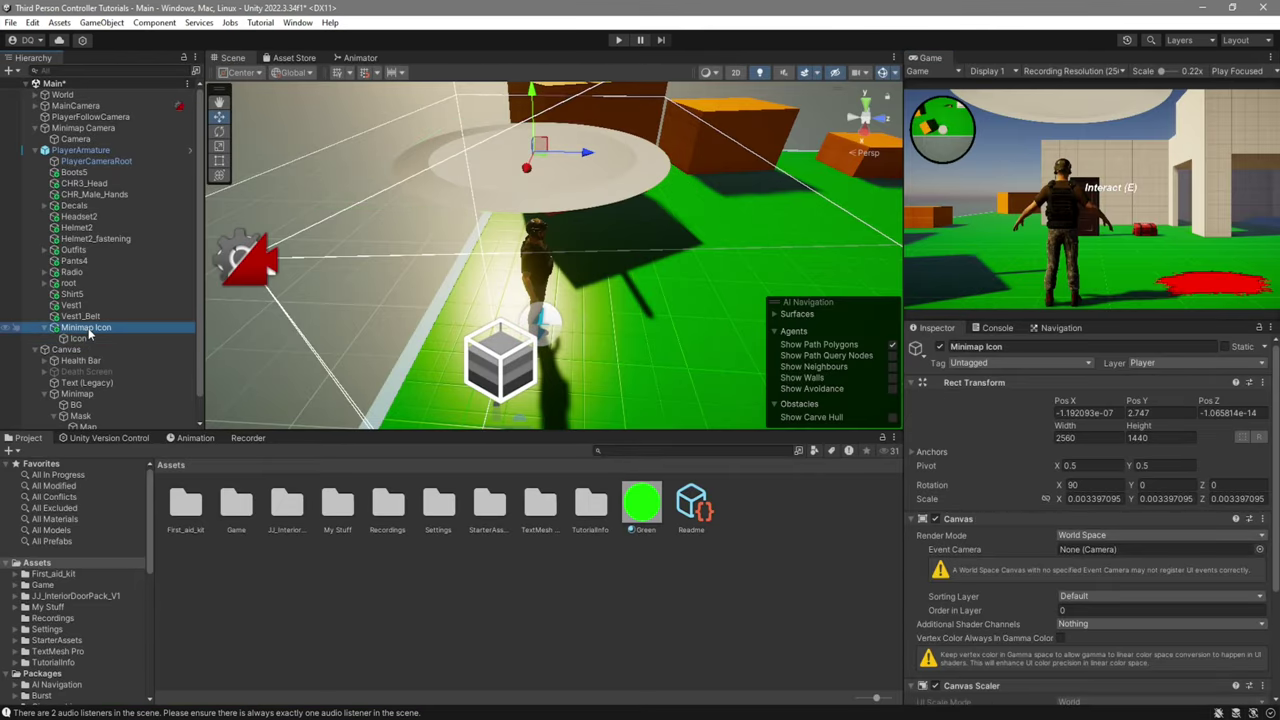
left_click(1166, 363)
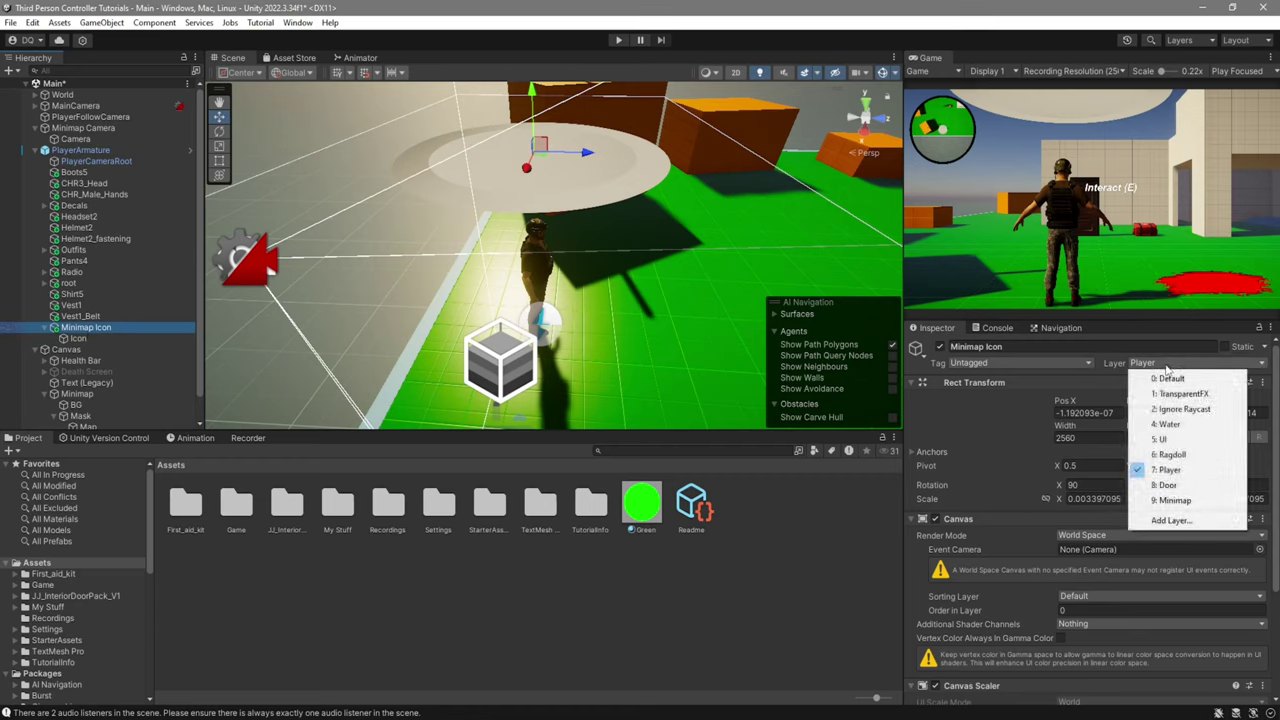
left_click(1199, 507)
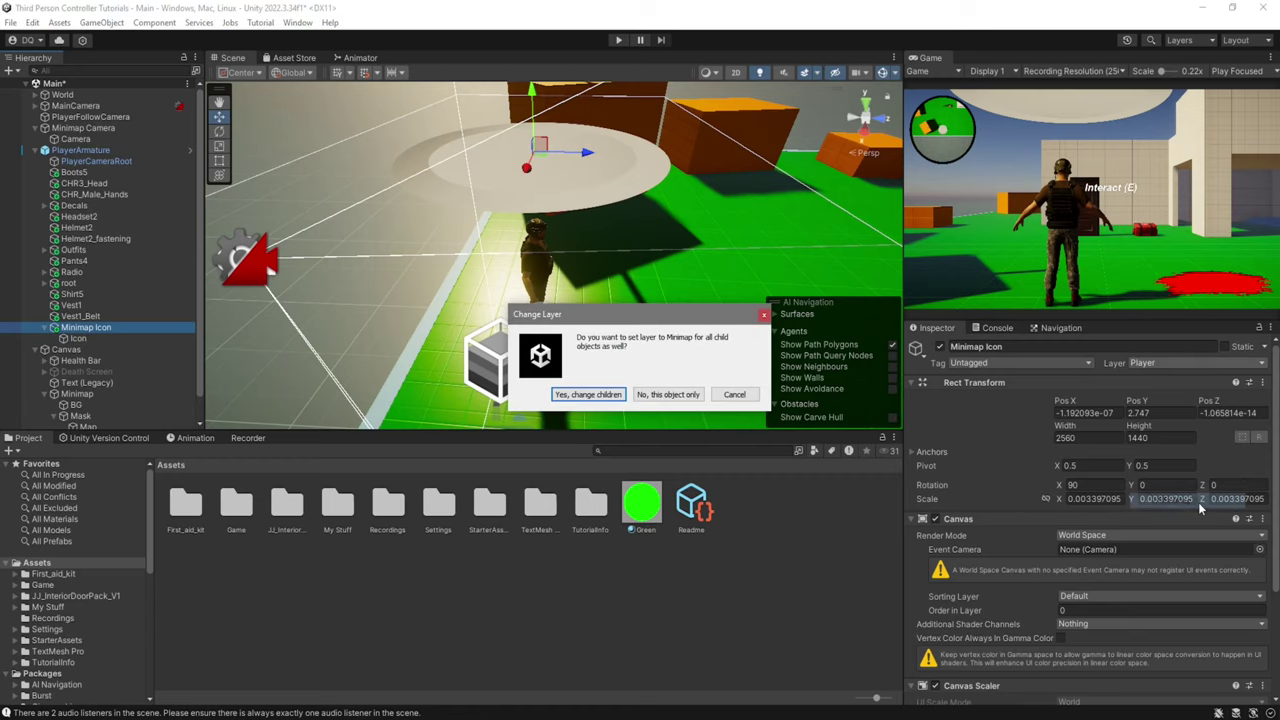
left_click(588, 394)
Exclude the Minimap layer from MainCamera's culling mask
left_click(76, 105)
scroll(1080, 548, "down", 4)
scroll(1048, 512, "up", 2)
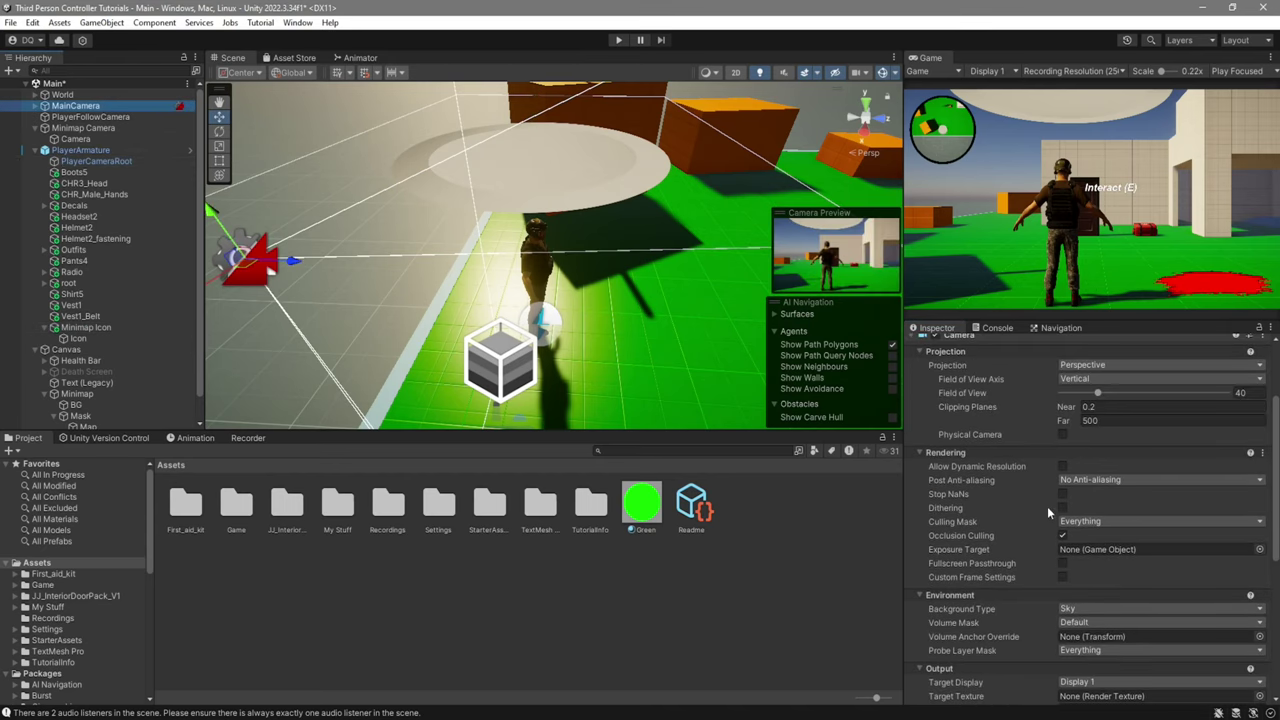
scroll(1035, 543, "down", 2)
scroll(1008, 535, "up", 3)
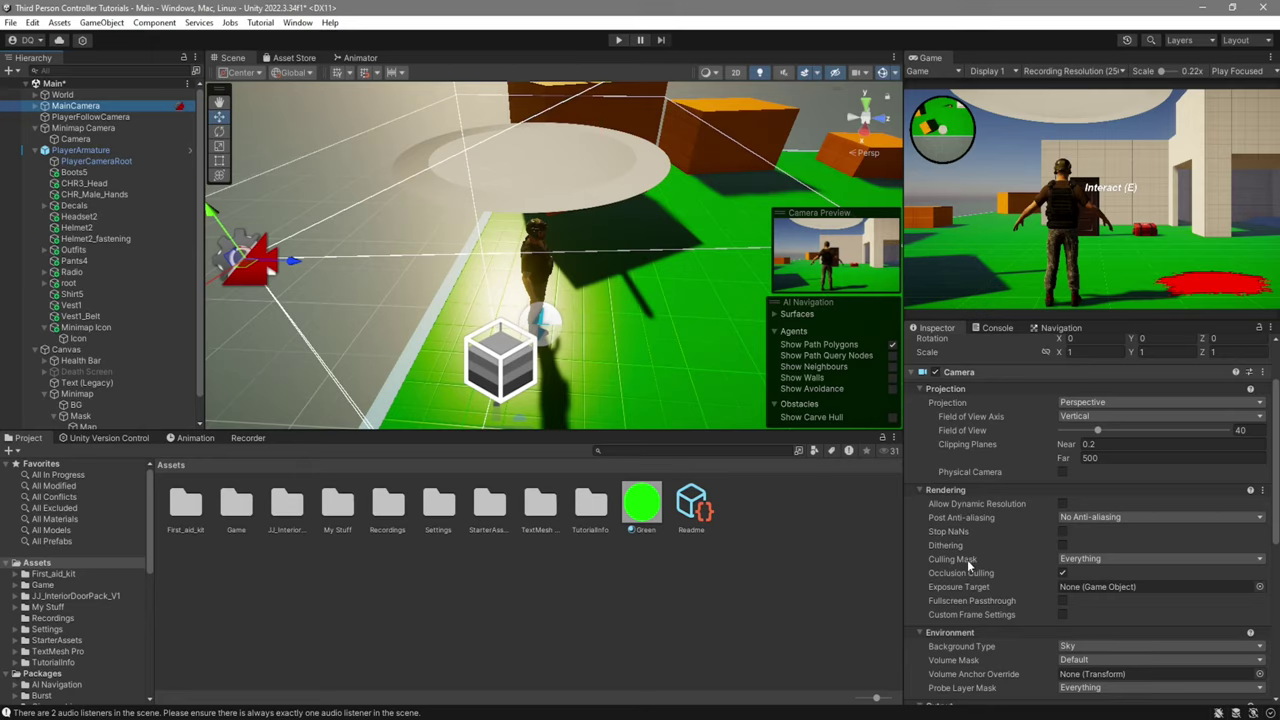
left_click(1075, 559)
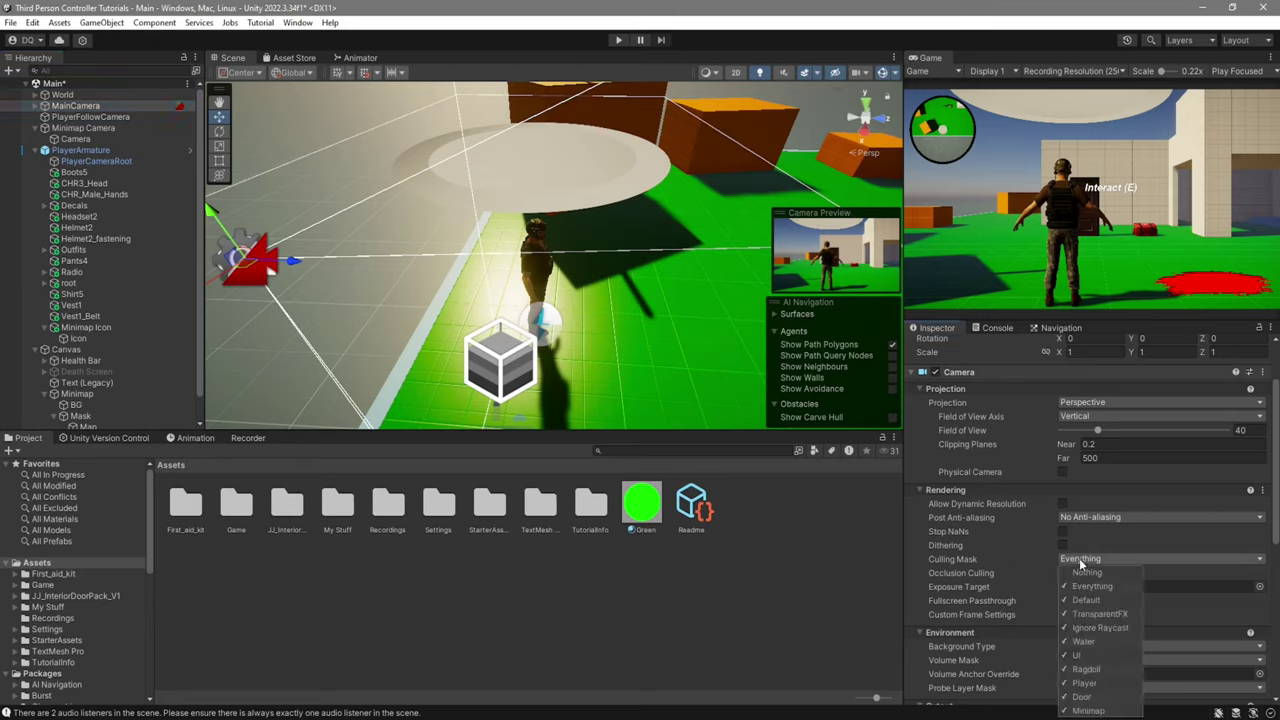
left_click(1100, 710)
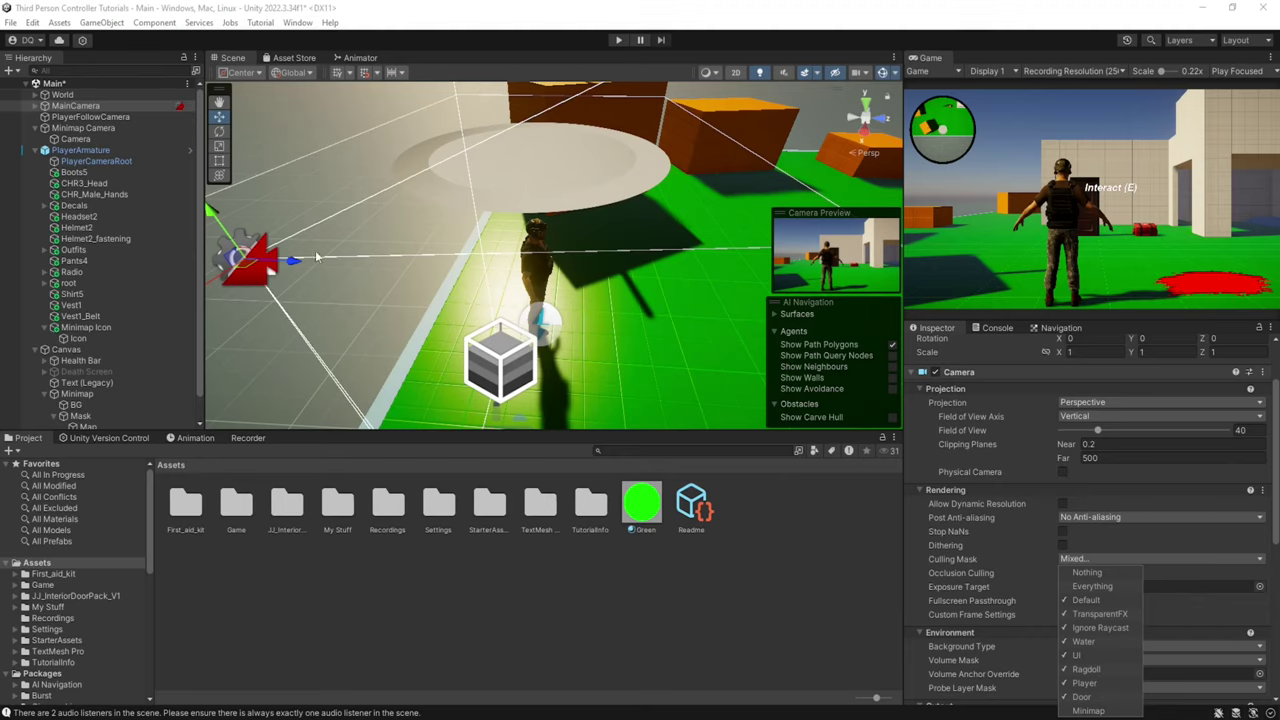
Try excluding the Default layer from the minimap Camera's culling mask and restore it to Everything
left_click(85, 138)
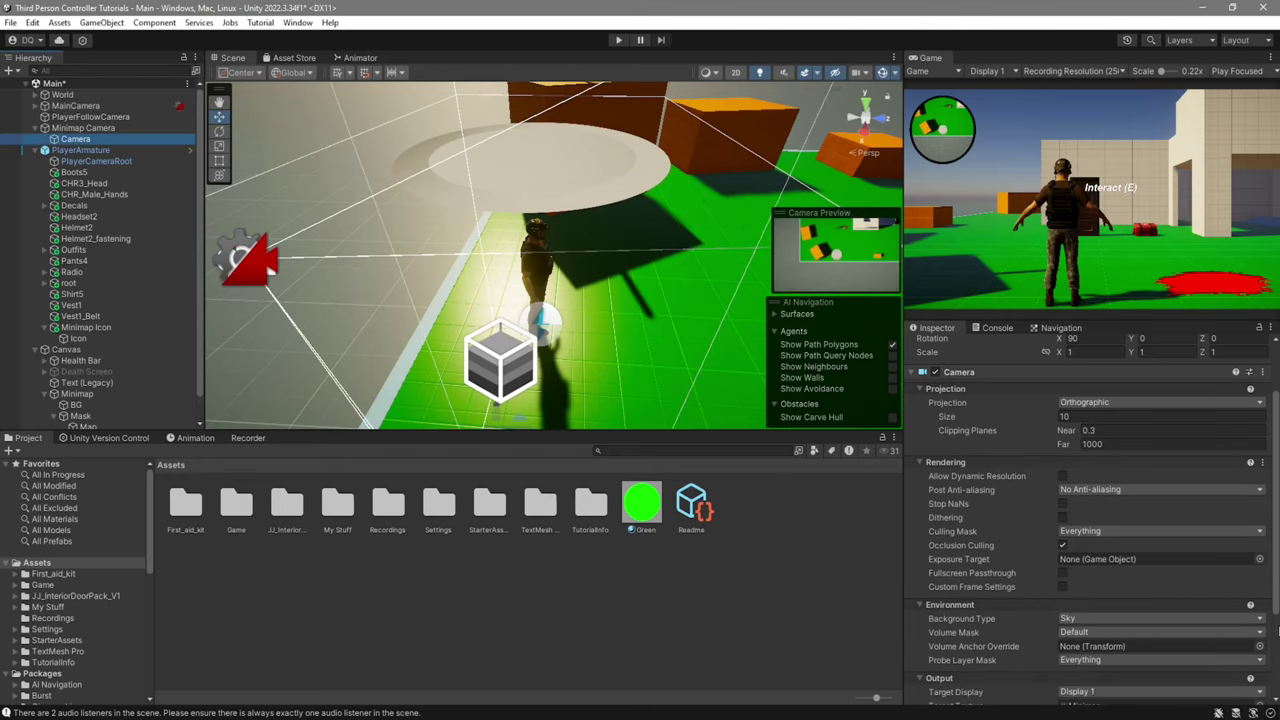
left_click(1109, 534)
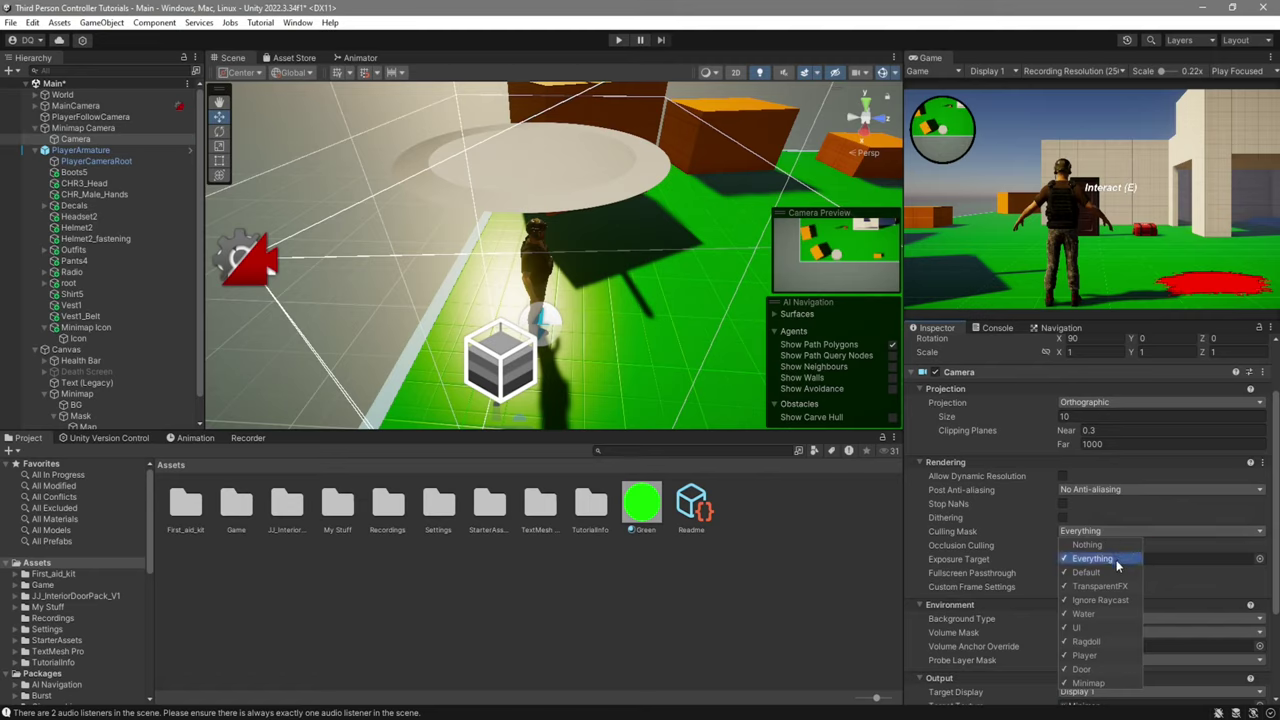
left_click(1101, 573)
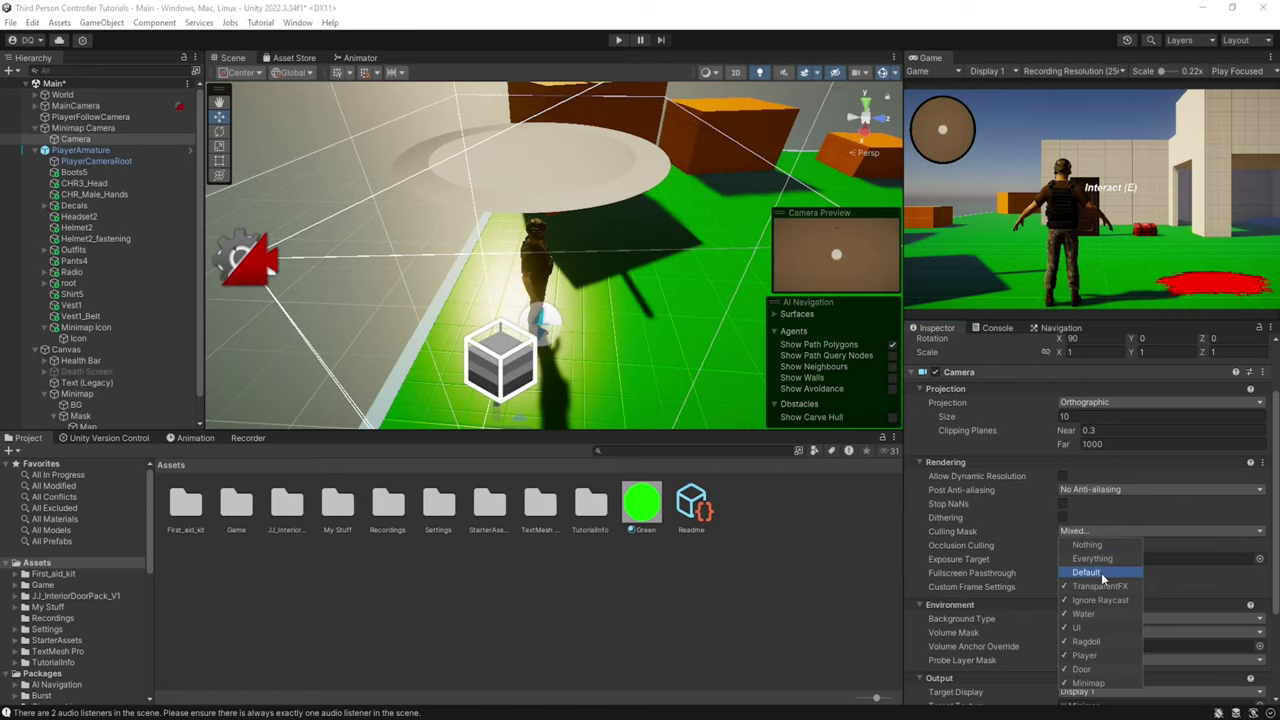
left_click(1101, 573)
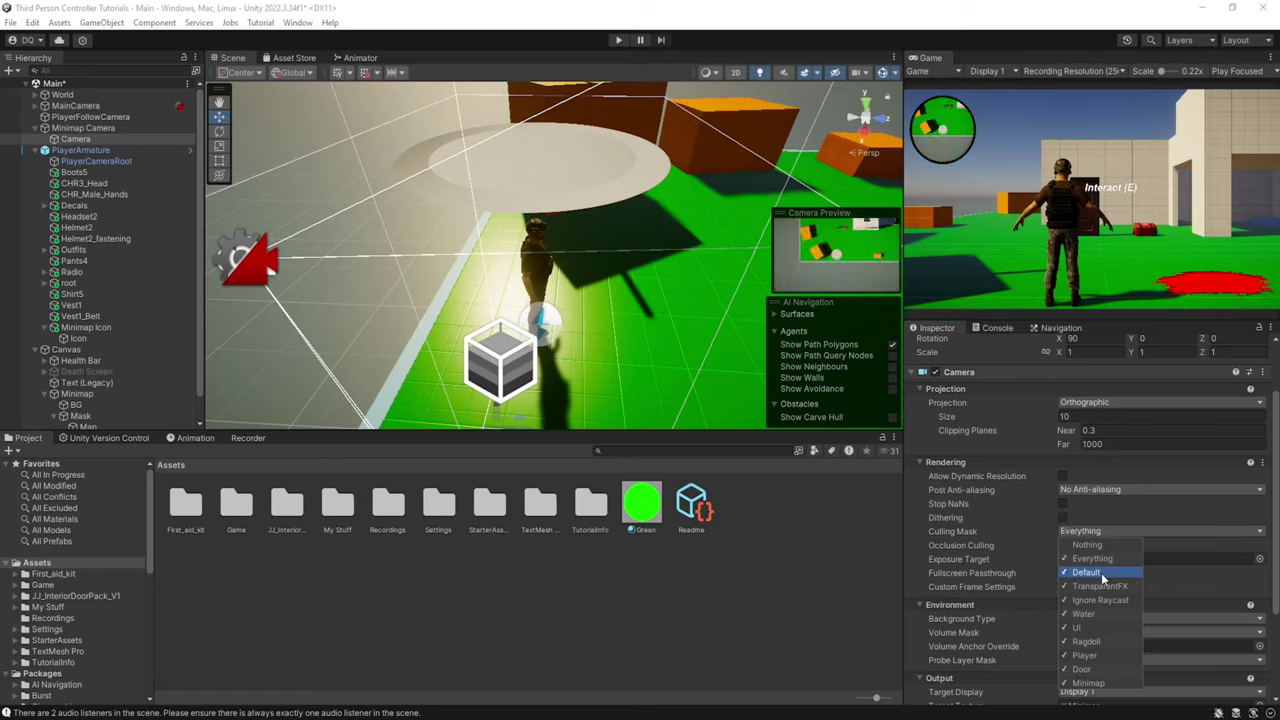
left_click(811, 551)
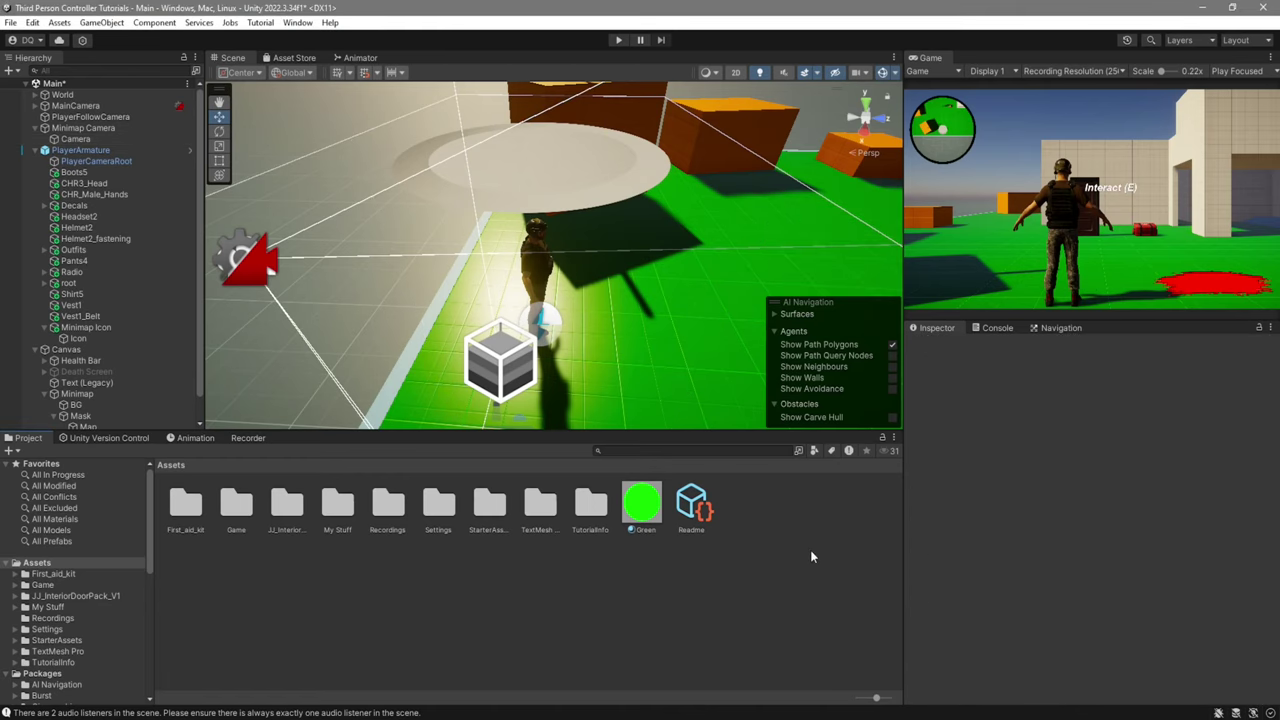
Place a copy of Minimap Icon under First_aid_kit_6_Mat in the hierarchy
left_click_drag(86, 349, 93, 419)
left_click_drag(93, 419, 93, 416)
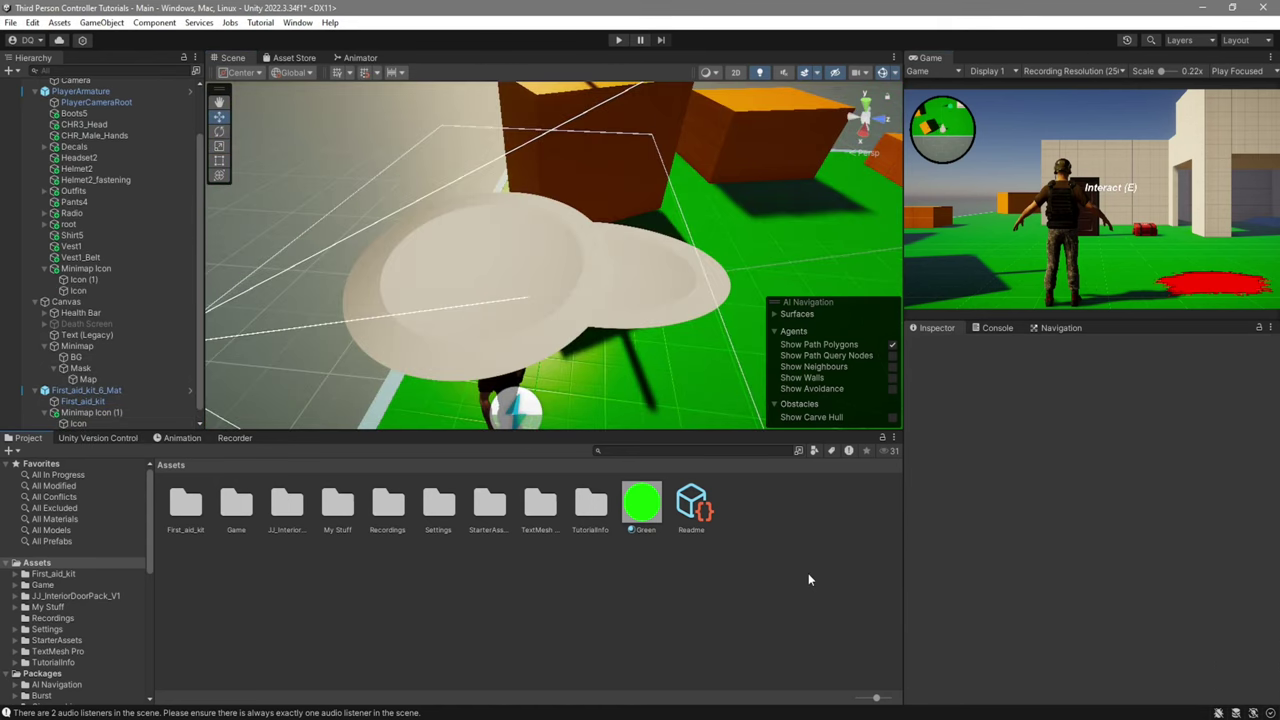
Duplicate the Icon under the player's Minimap Icon, scale the copy down and offset it forward as a direction pointer
scroll(131, 345, "down", 1)
left_click(90, 279)
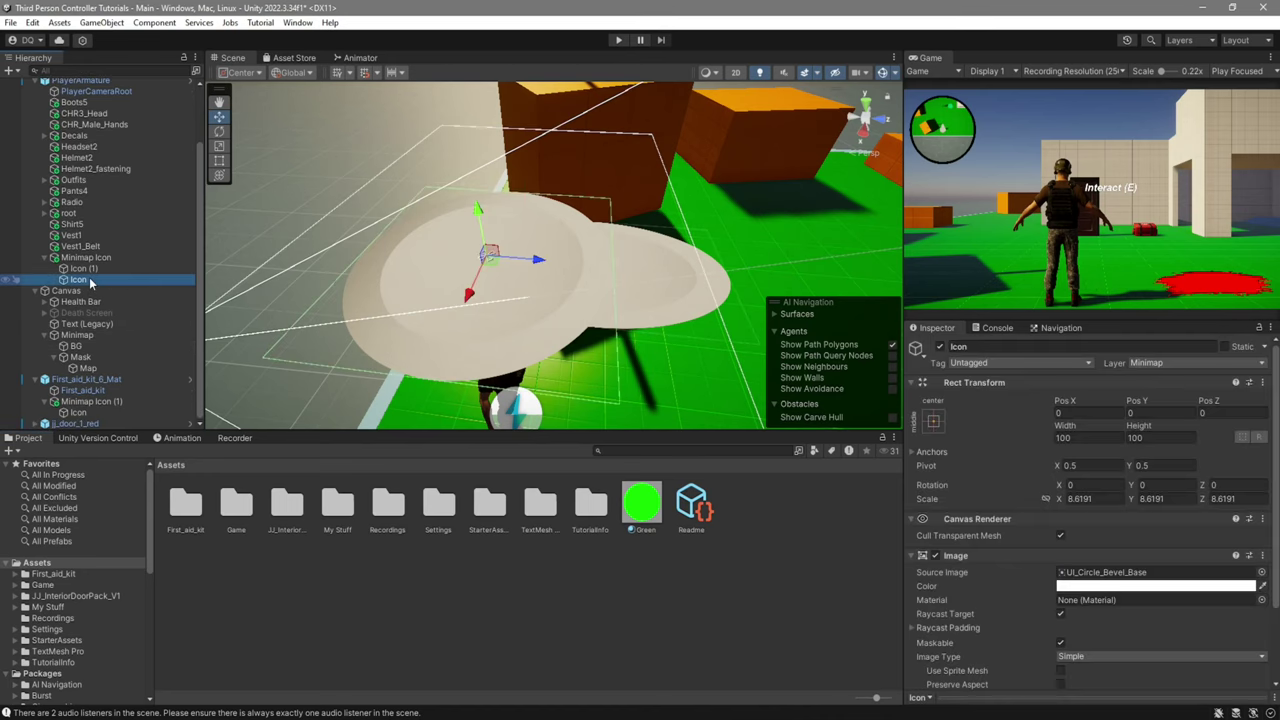
key("ctrl+d")
left_click(219, 146)
left_click_drag(467, 296, 643, 273)
key("w")
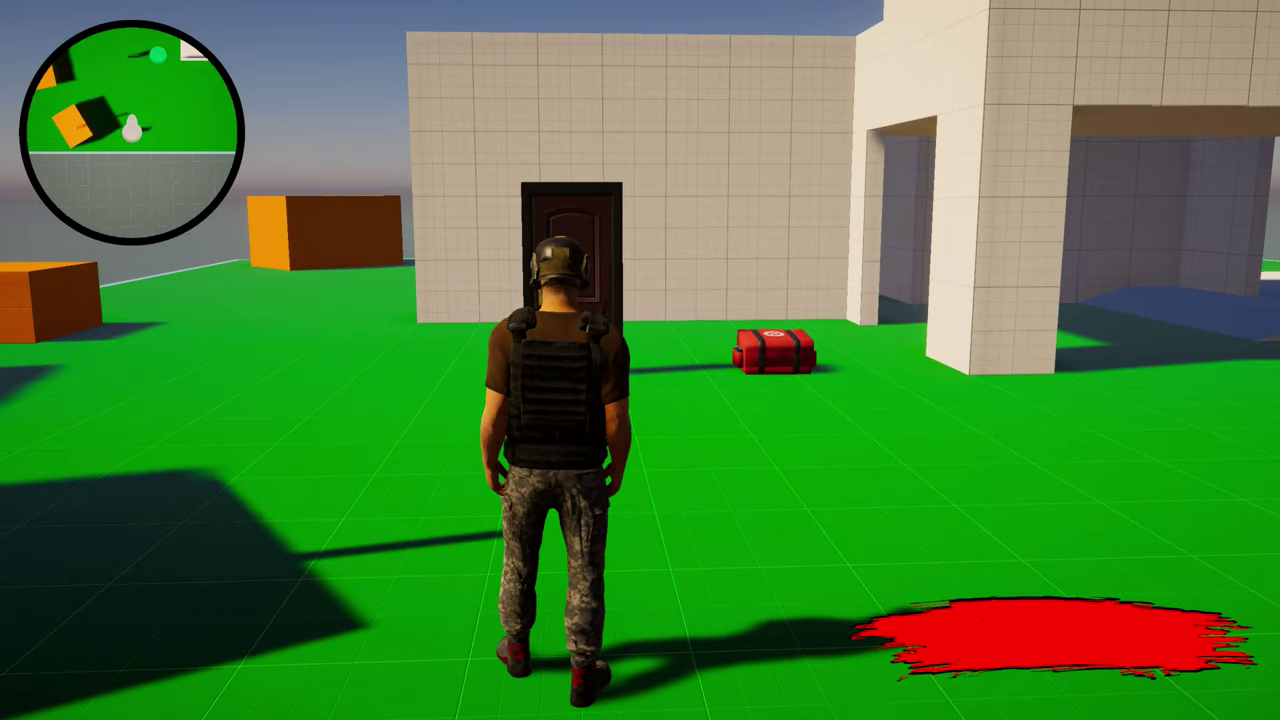
Run the character around in play mode and pick up the first aid kit to test the player and item minimap icons
key("w")
key("shift")
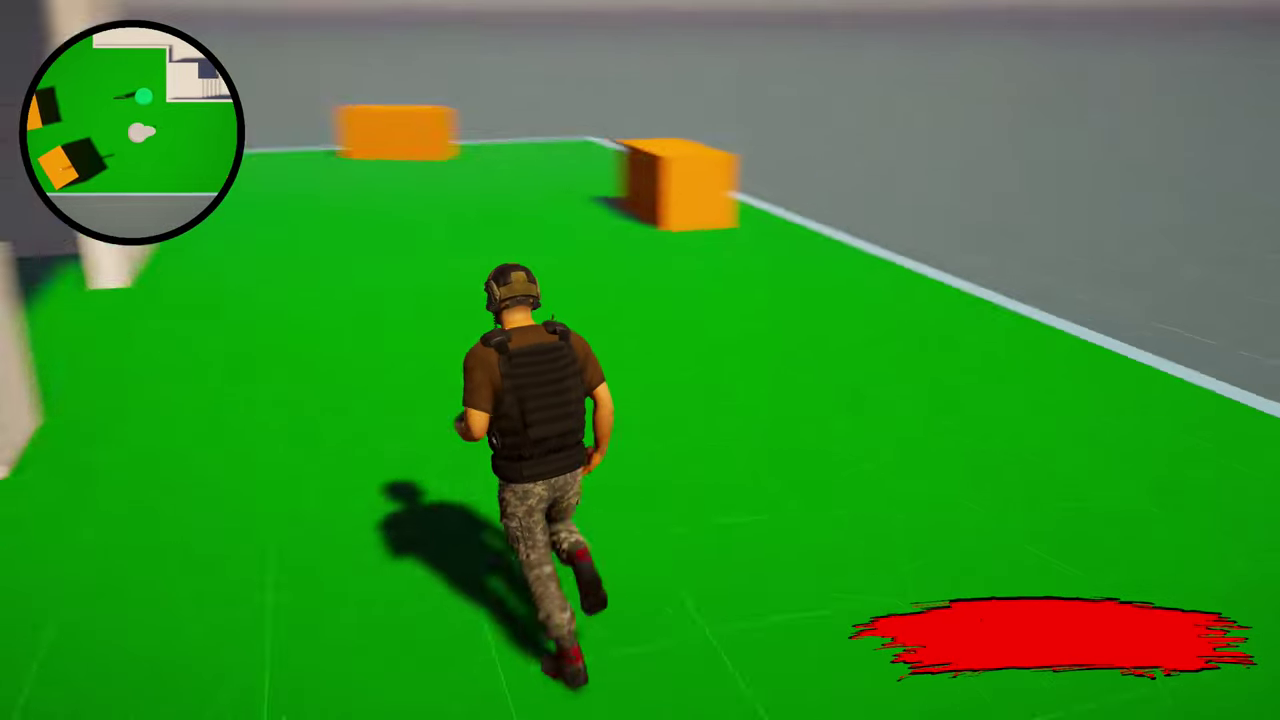
key("w")
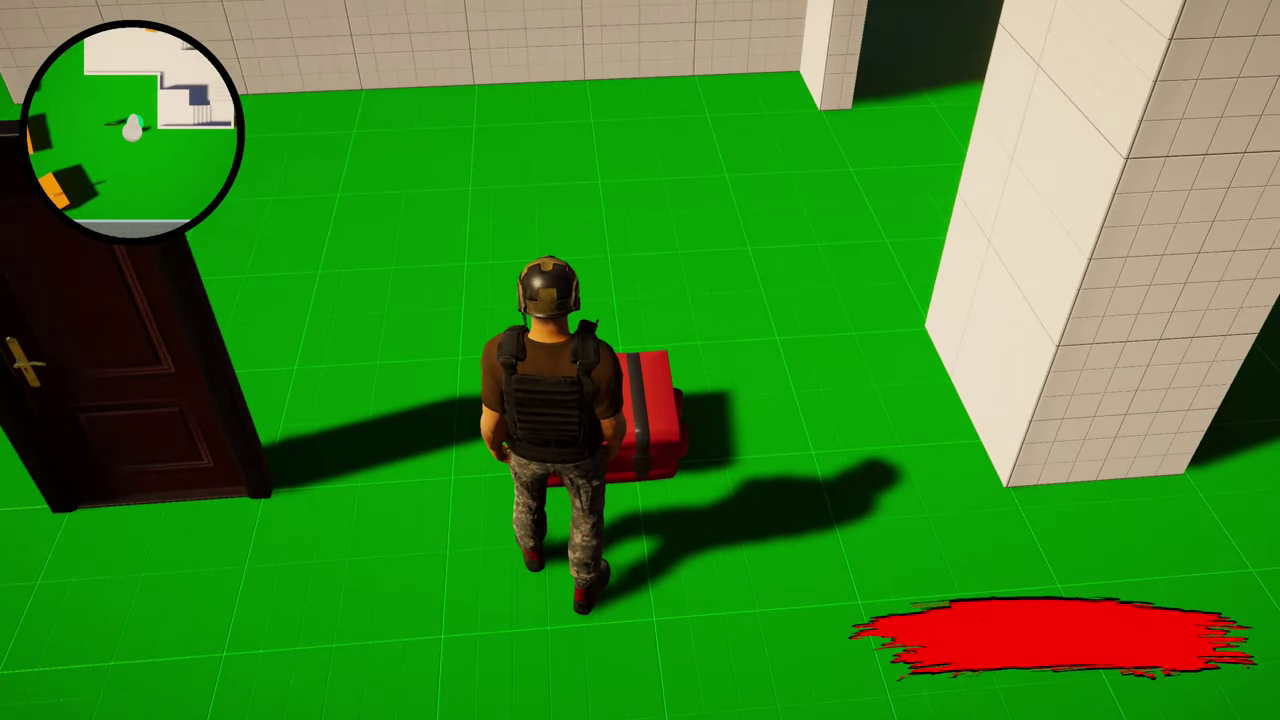
key("e")
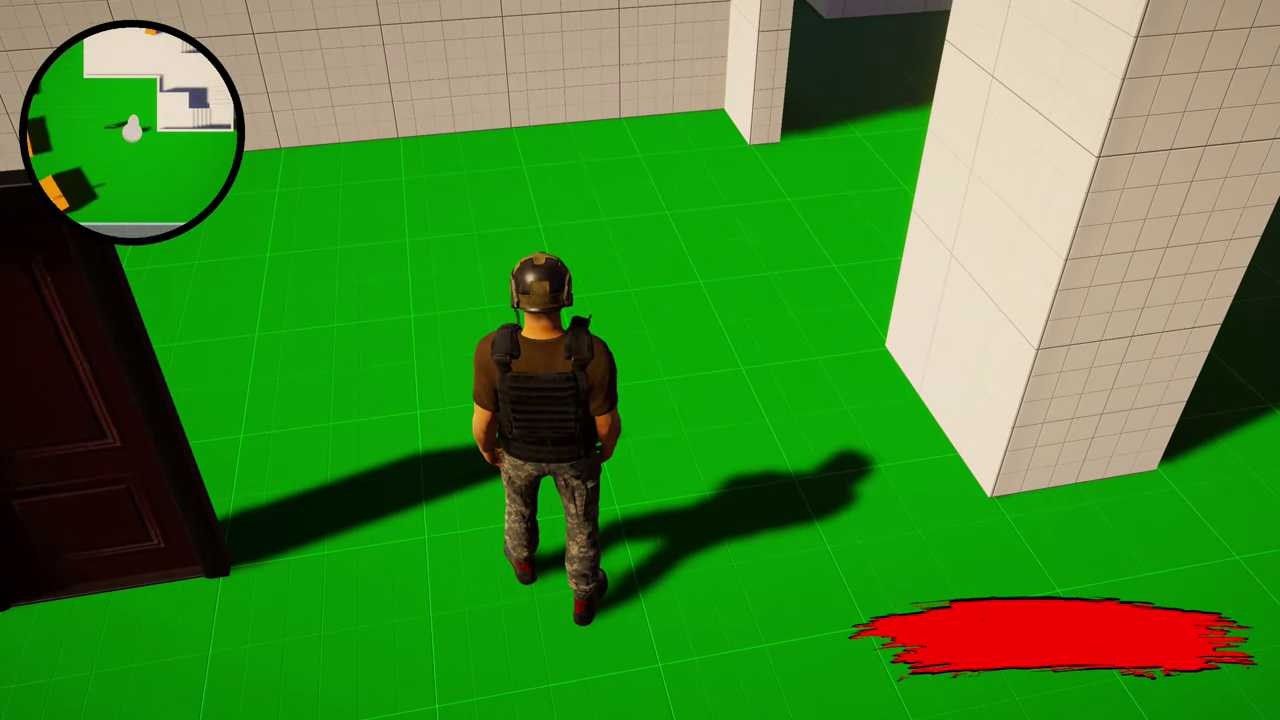
key("s")
key("s")
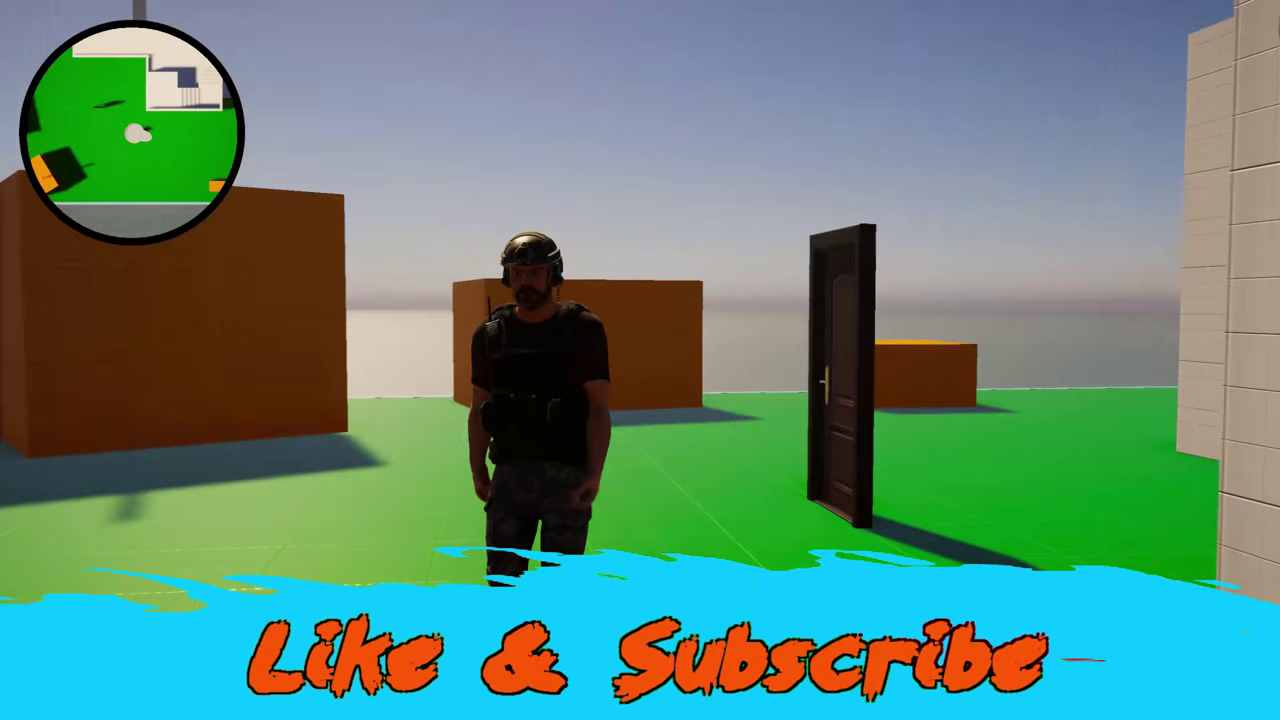
key("s")
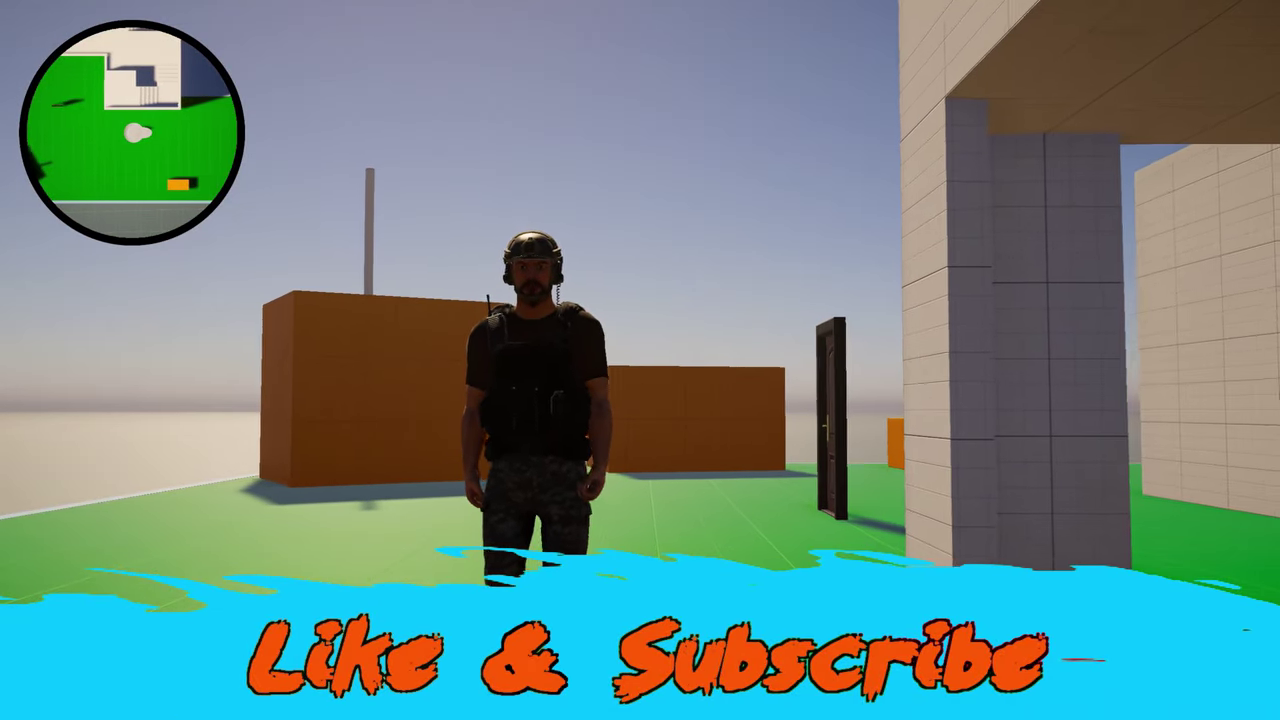
key("s")
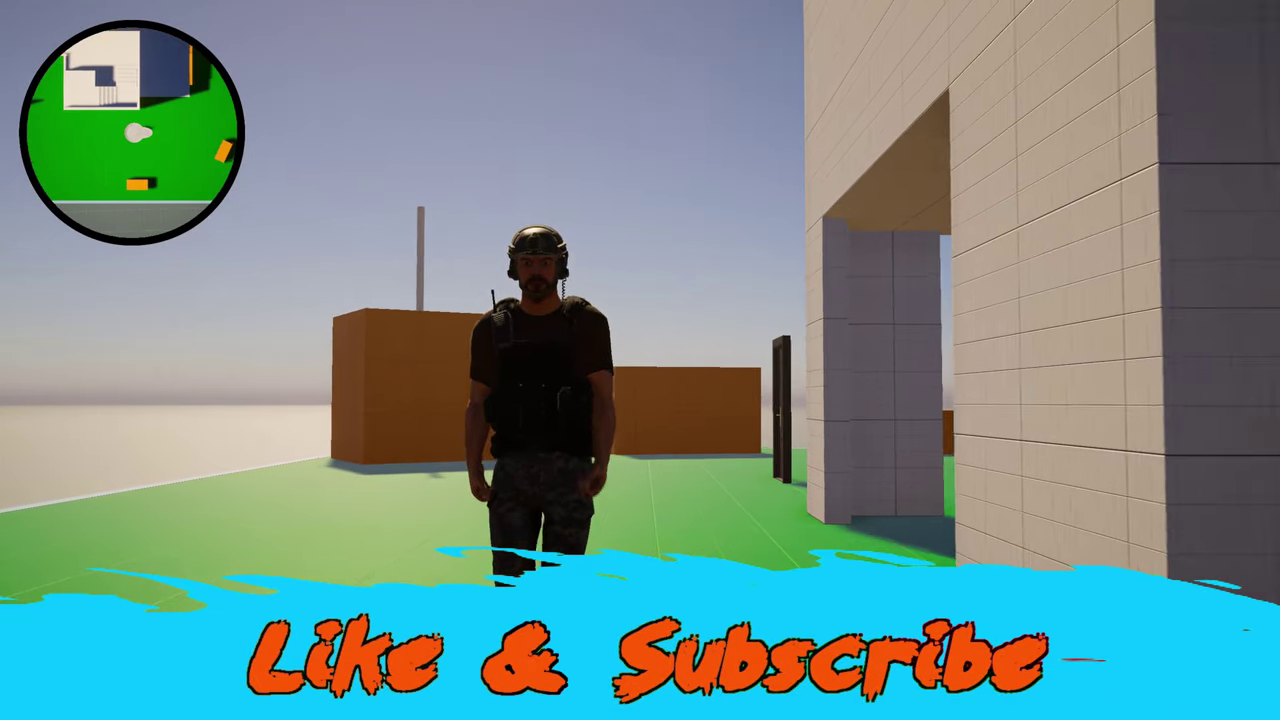